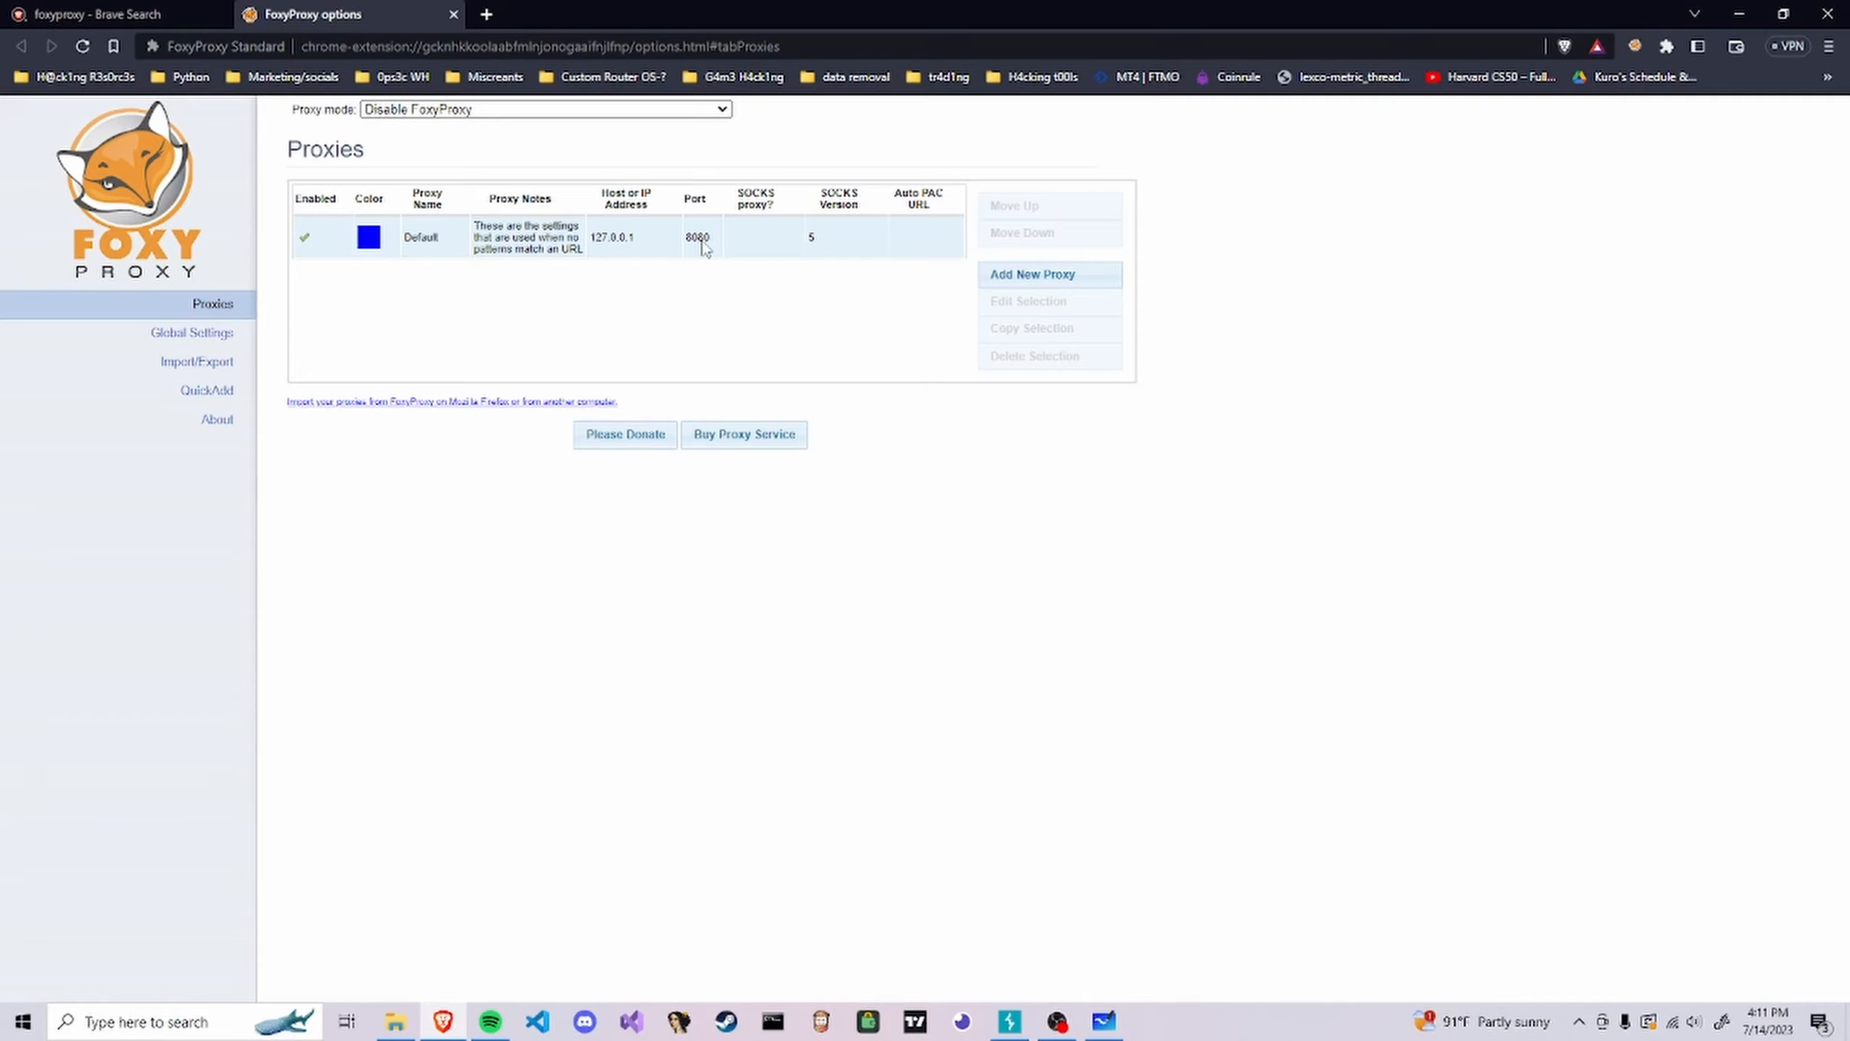
Switch to Burp Suite and open its proxy settings
{"action": "left_click", "coordinate": [1010, 1021]}
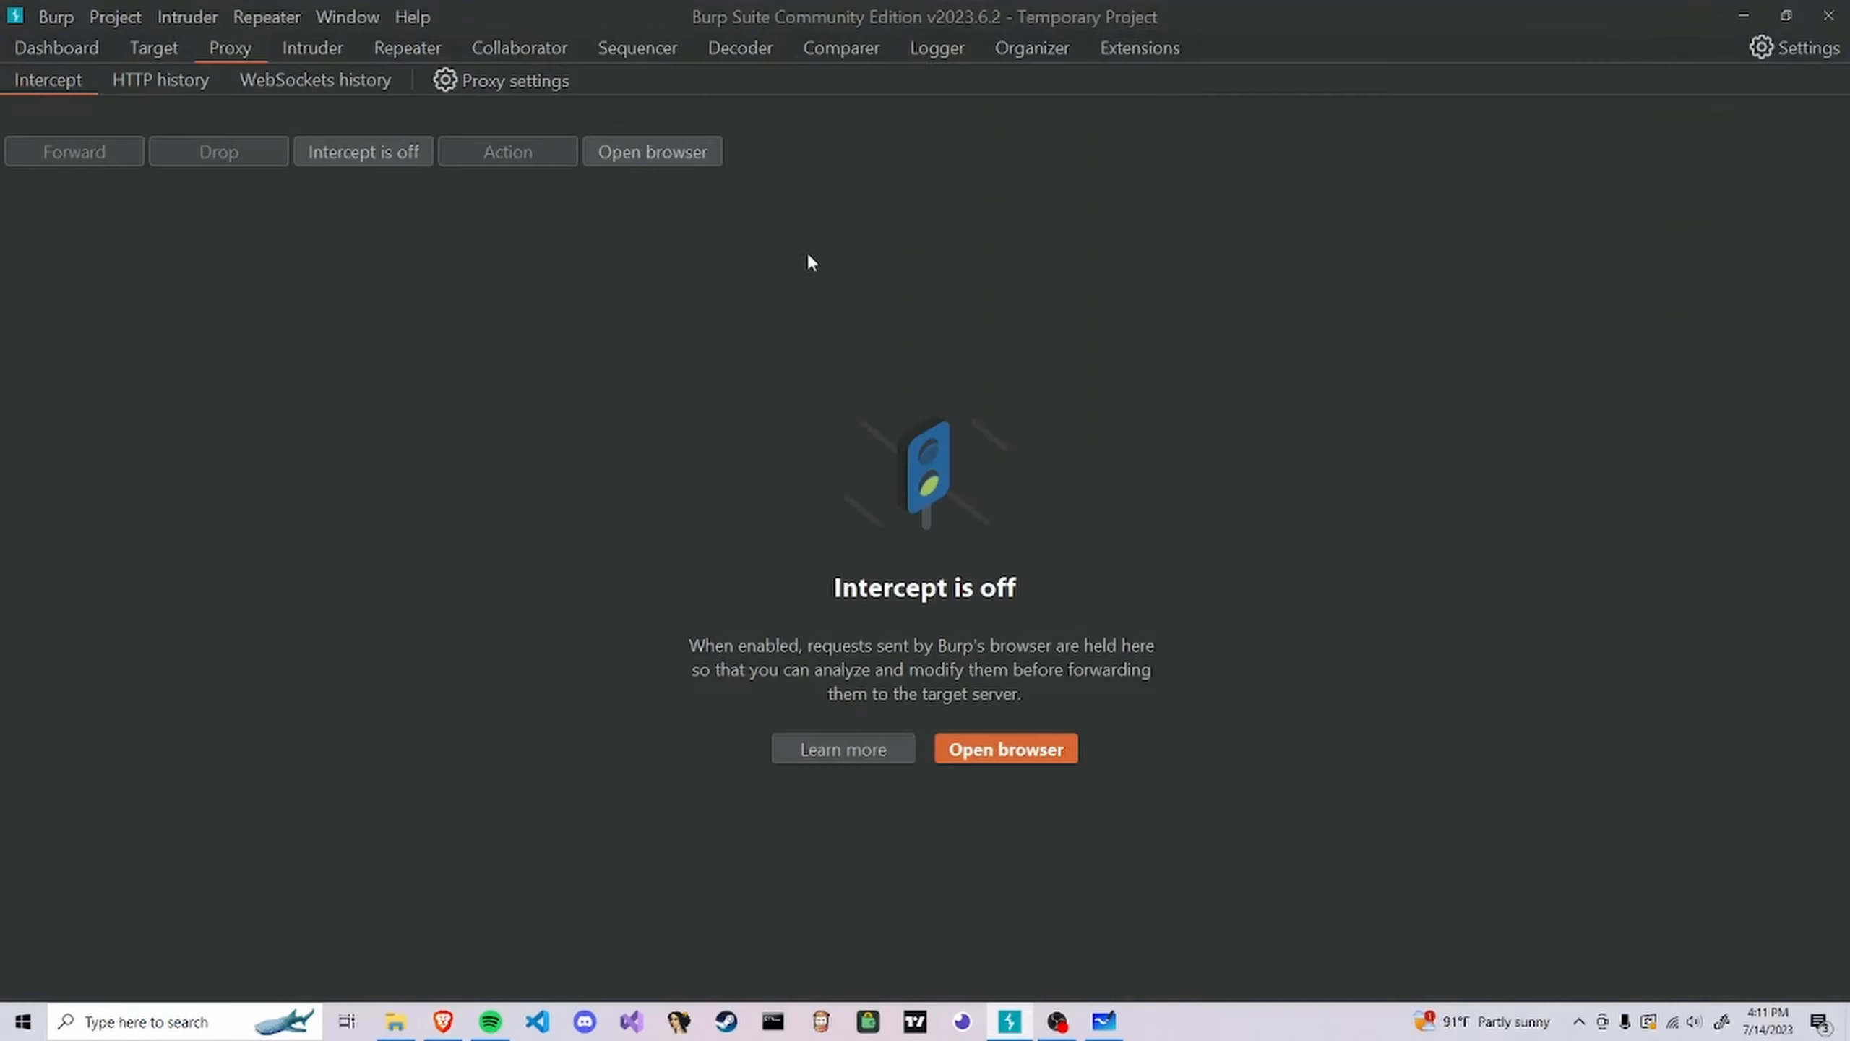
{"action": "left_click", "coordinate": [524, 82]}
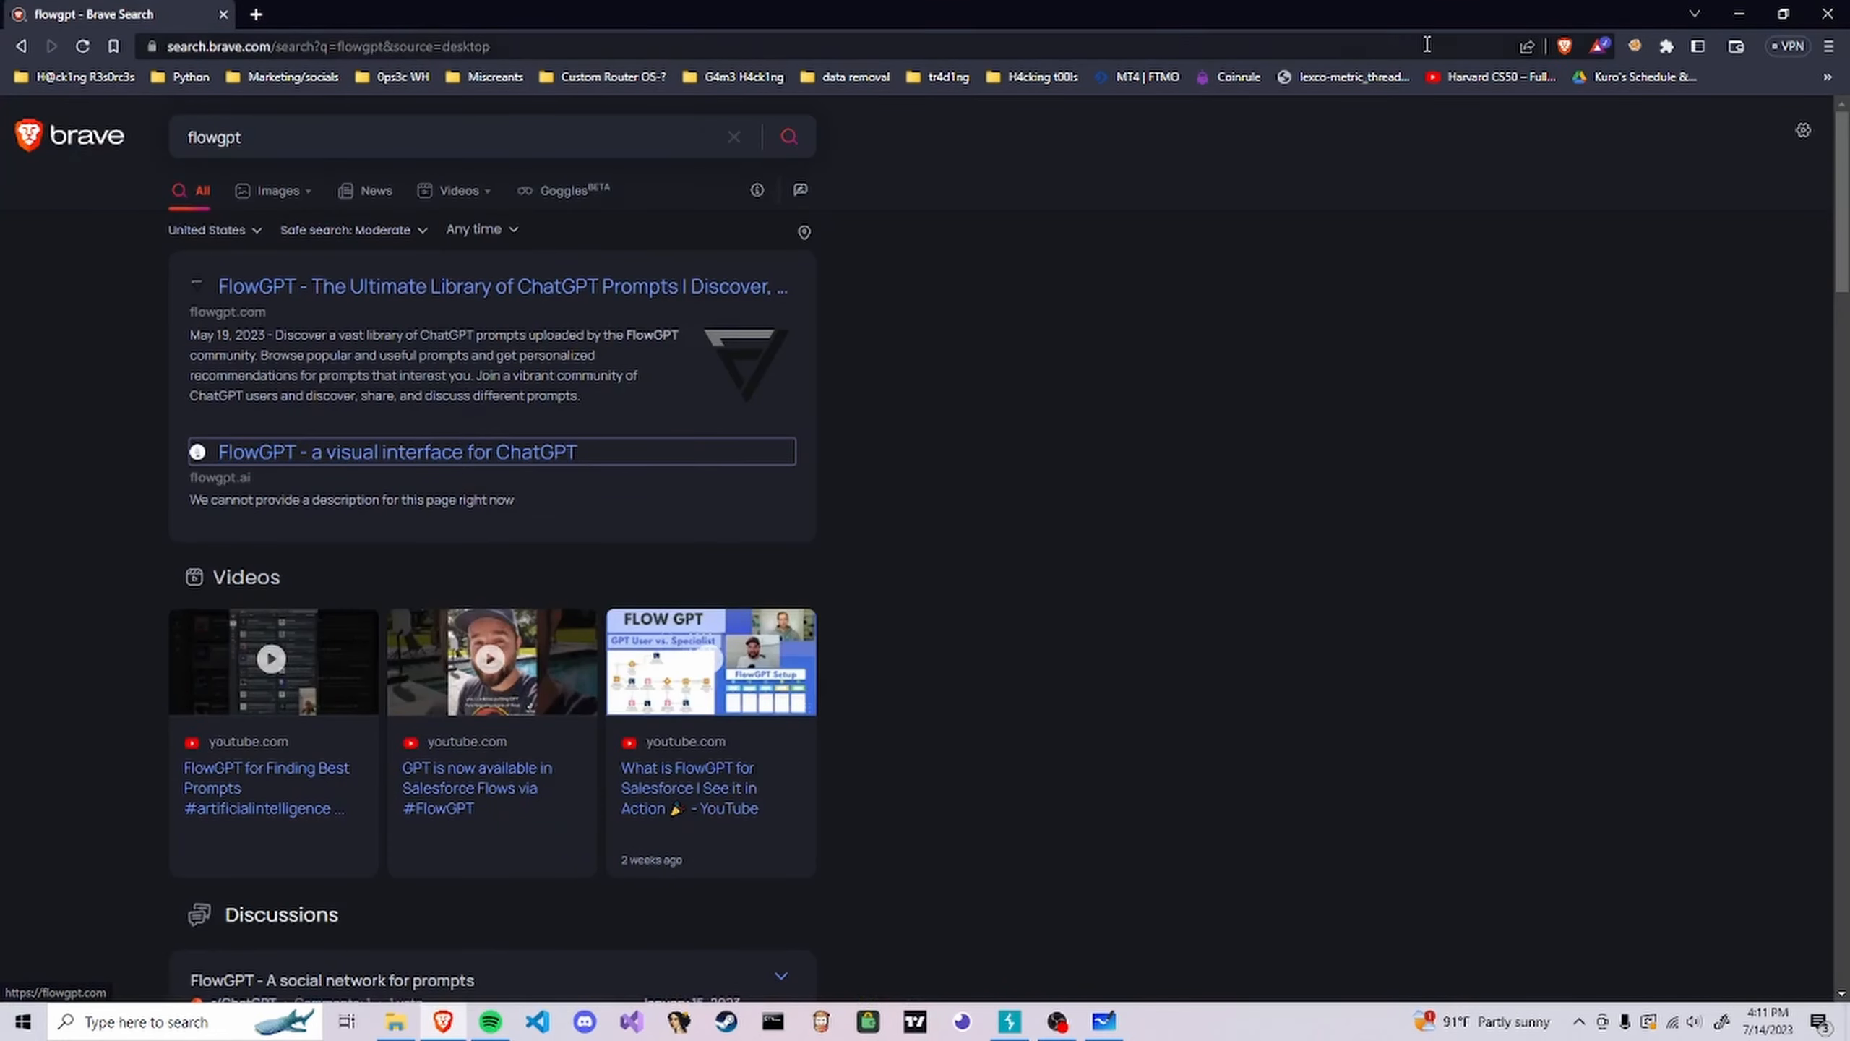
Enable the FoxyProxy proxy in the Brave browser and bring up the proxy HTTP history in Burp Suite
{"action": "left_click", "coordinate": [1635, 46]}
{"action": "left_click", "coordinate": [1391, 128]}
{"action": "key", "text": "alt+Tab"}
{"action": "left_click", "coordinate": [152, 52]}
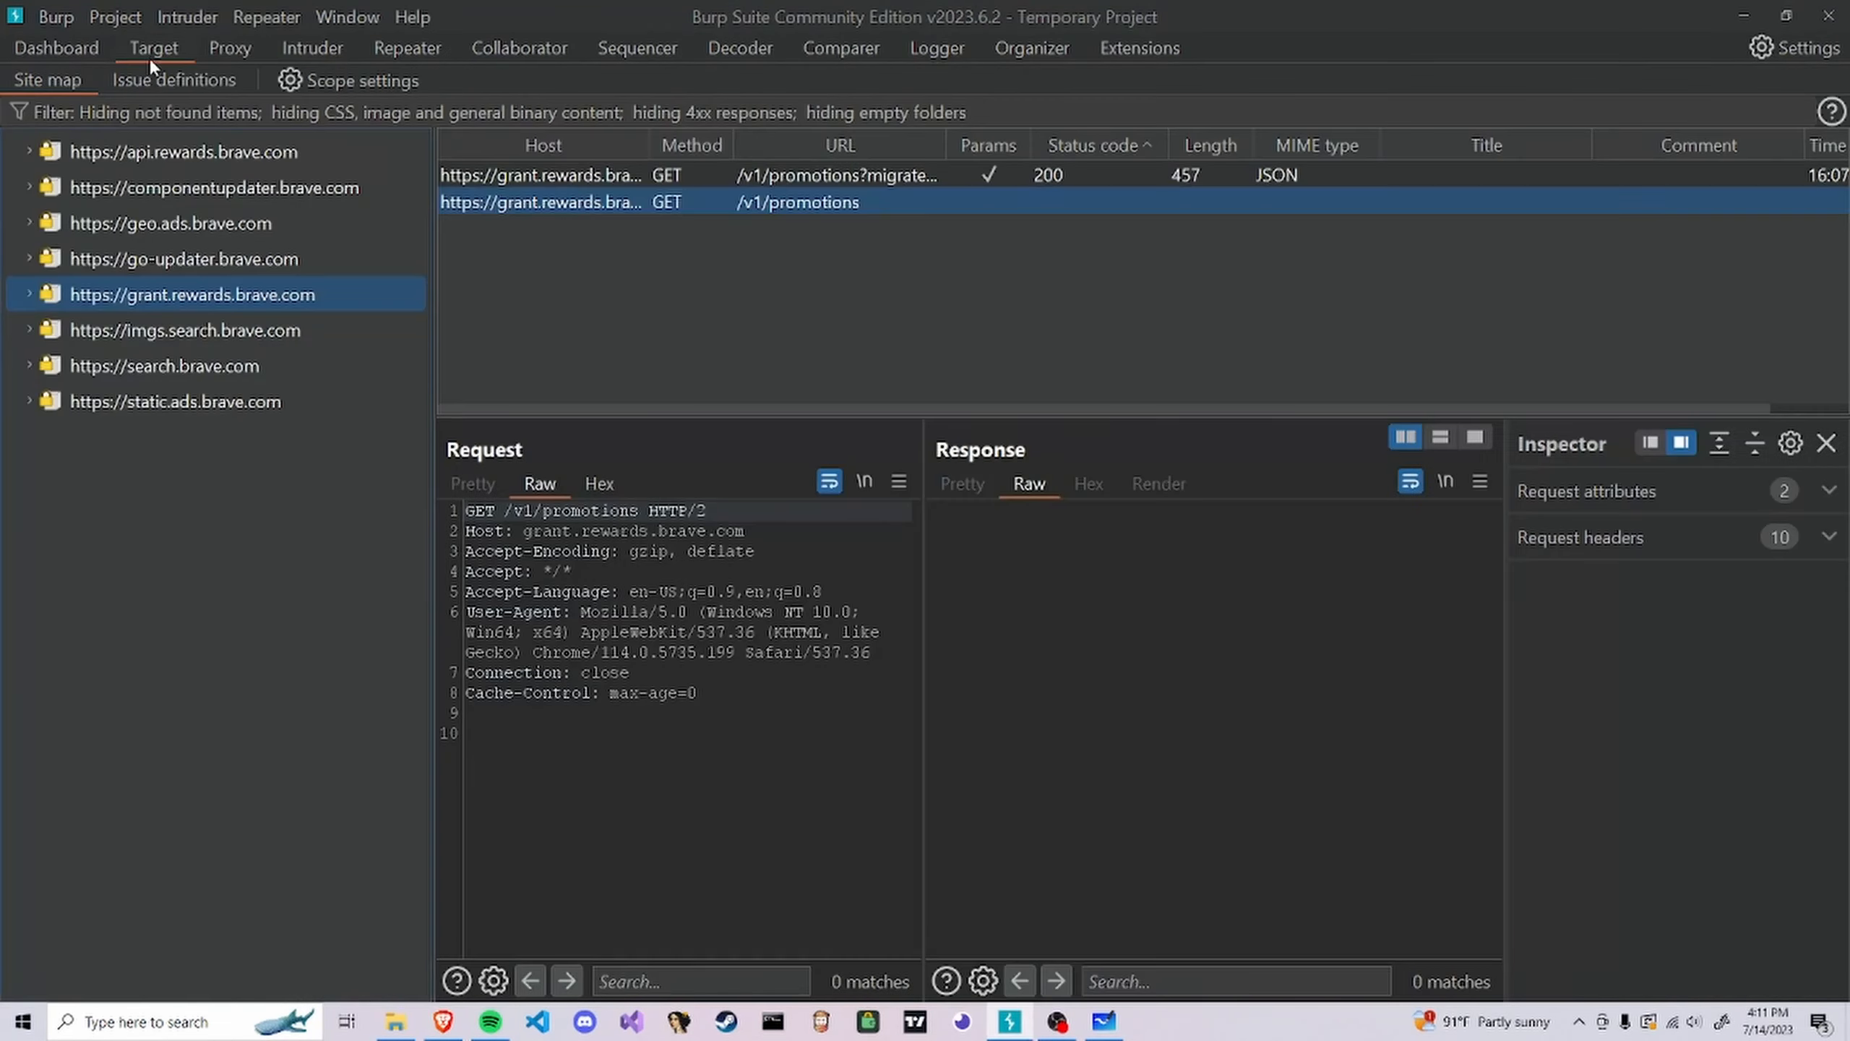
{"action": "left_click", "coordinate": [219, 52]}
{"action": "left_click", "coordinate": [164, 79]}
Load the flowgpt.com result in Brave and examine the requests it generates in Burp Suite's HTTP history
{"action": "key", "text": "alt+Tab"}
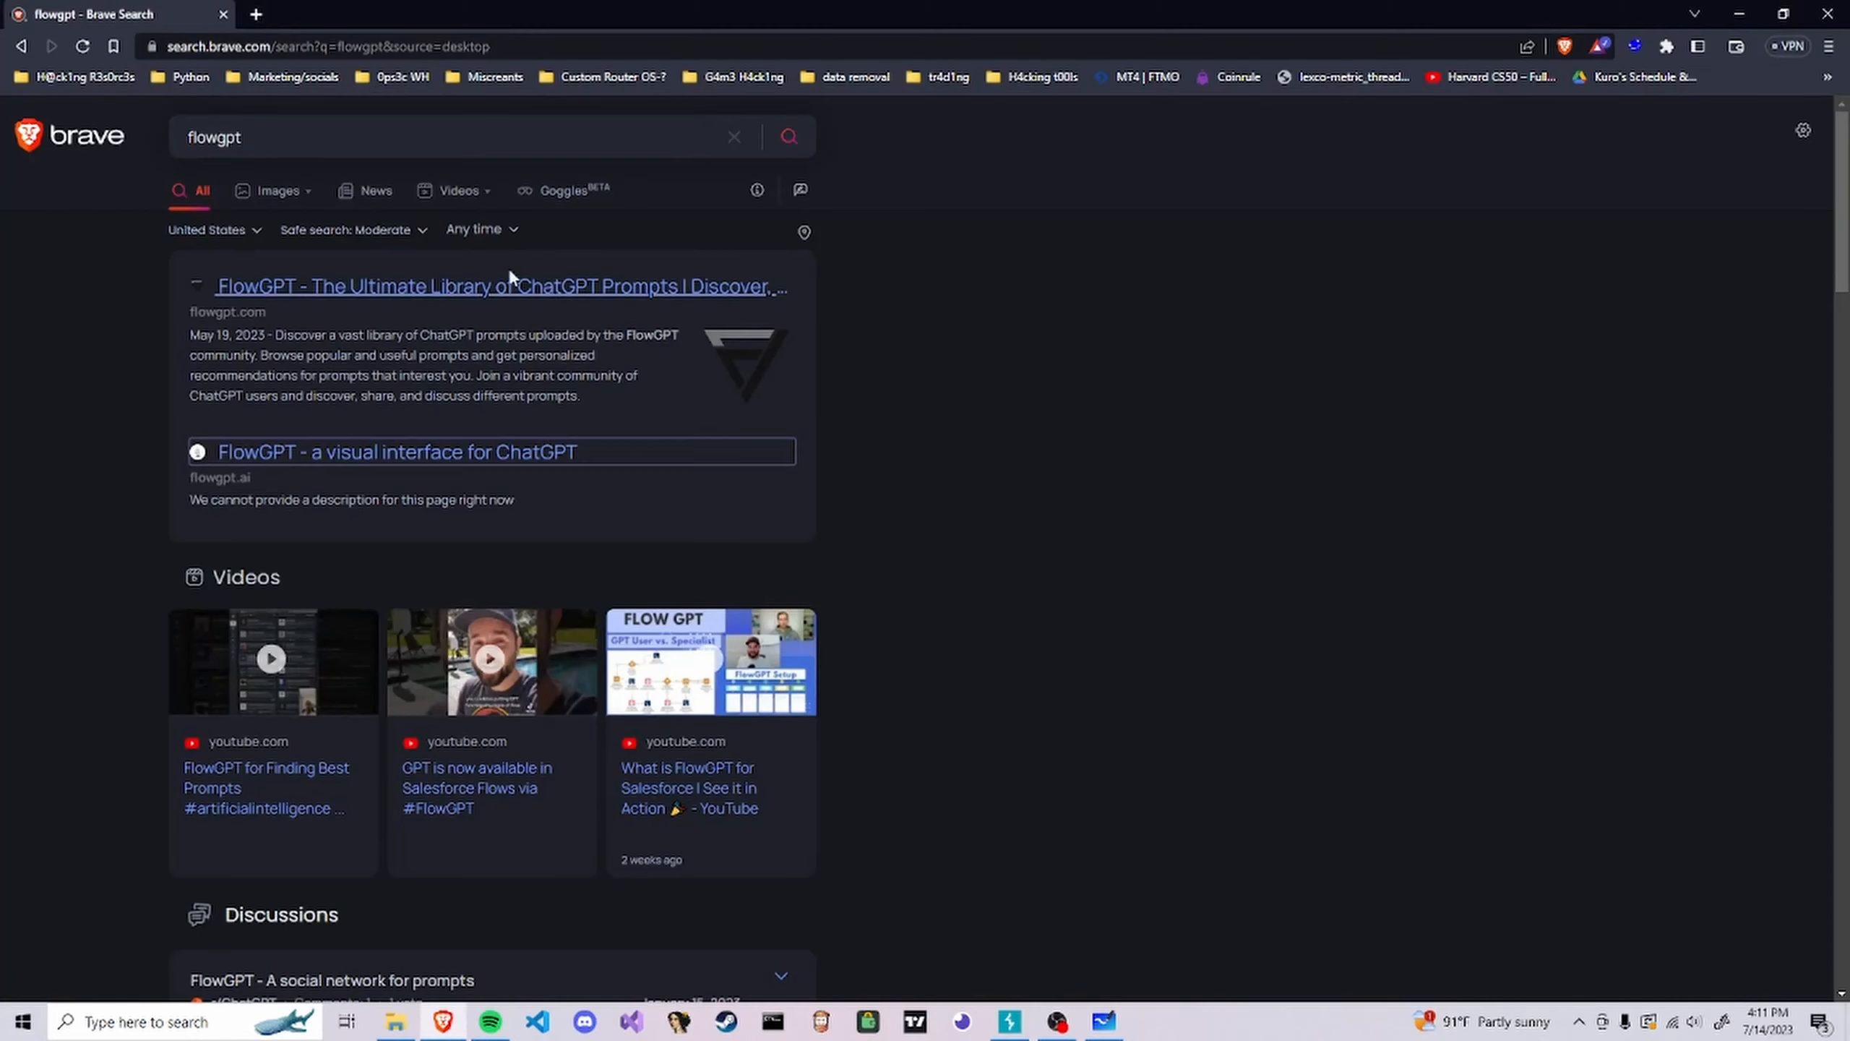
{"action": "left_click", "coordinate": [447, 287]}
{"action": "key", "text": "alt+Tab"}
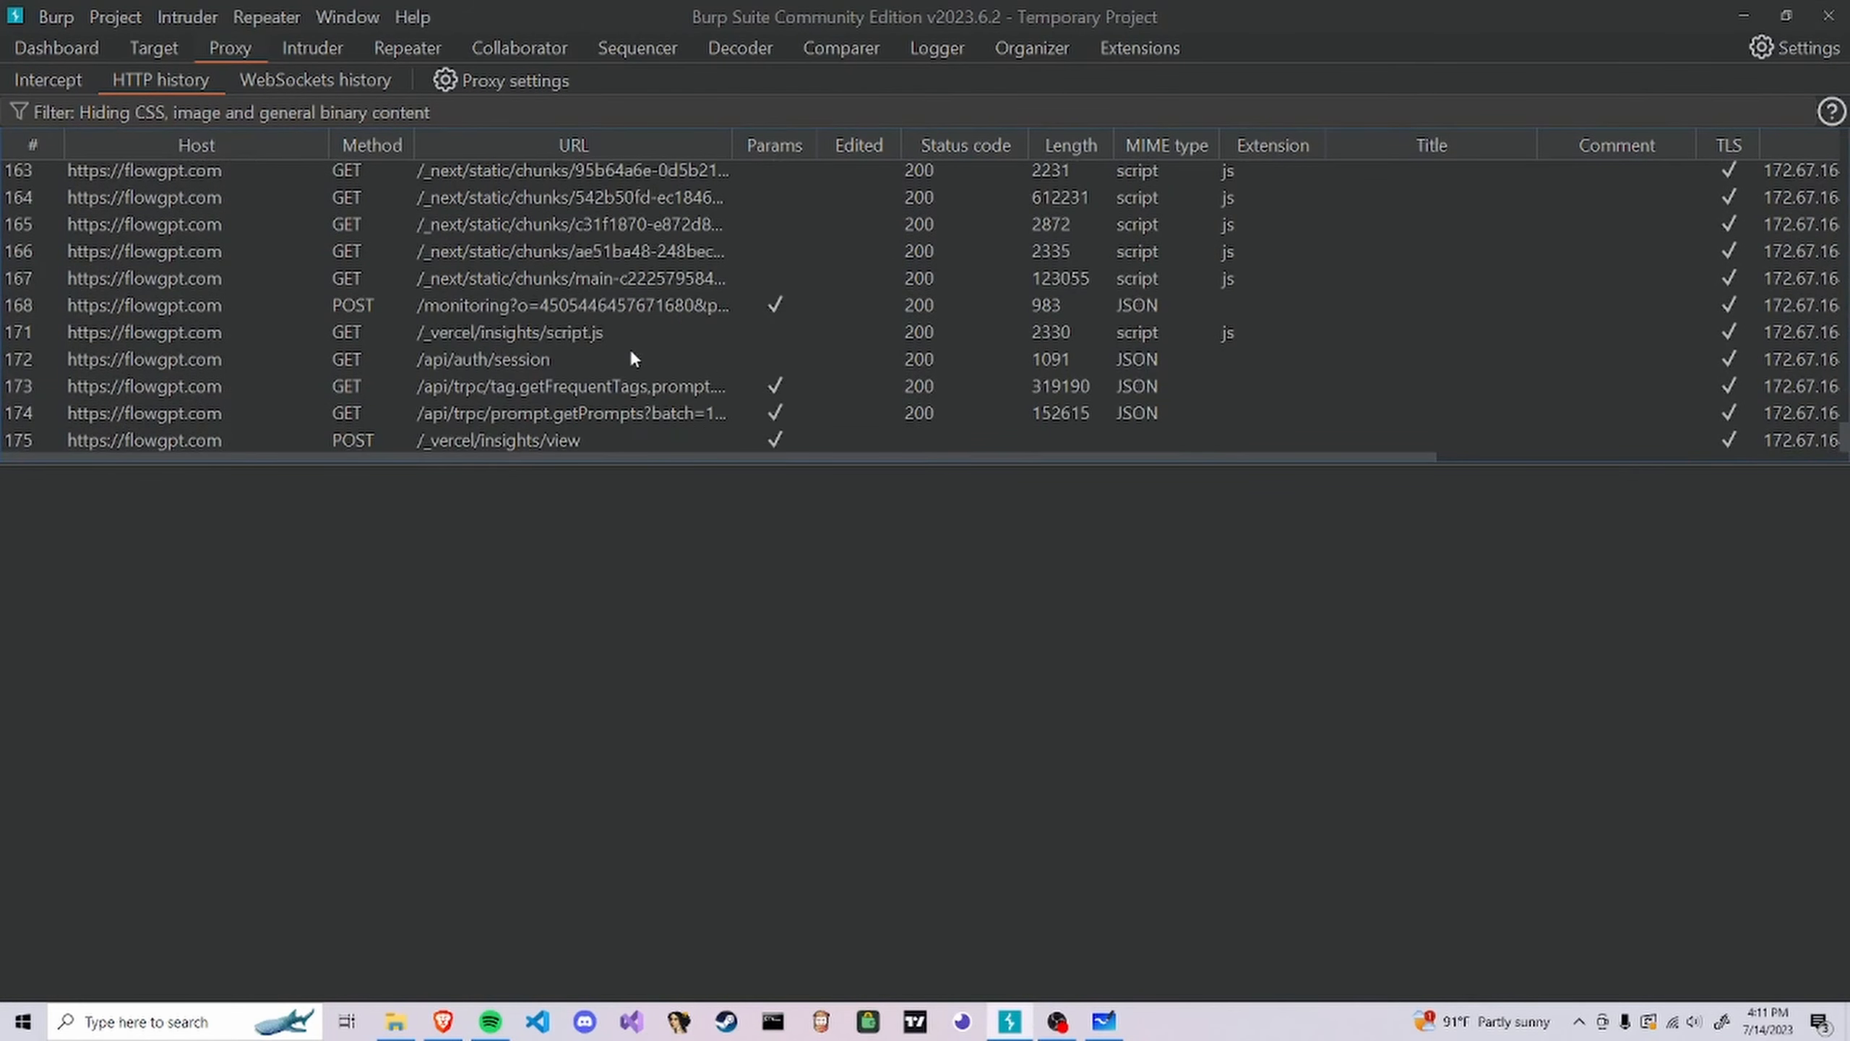
{"action": "scroll", "coordinate": [627, 348], "scroll_direction": "up", "scroll_amount": 15}
{"action": "scroll", "coordinate": [614, 349], "scroll_direction": "down", "scroll_amount": 12}
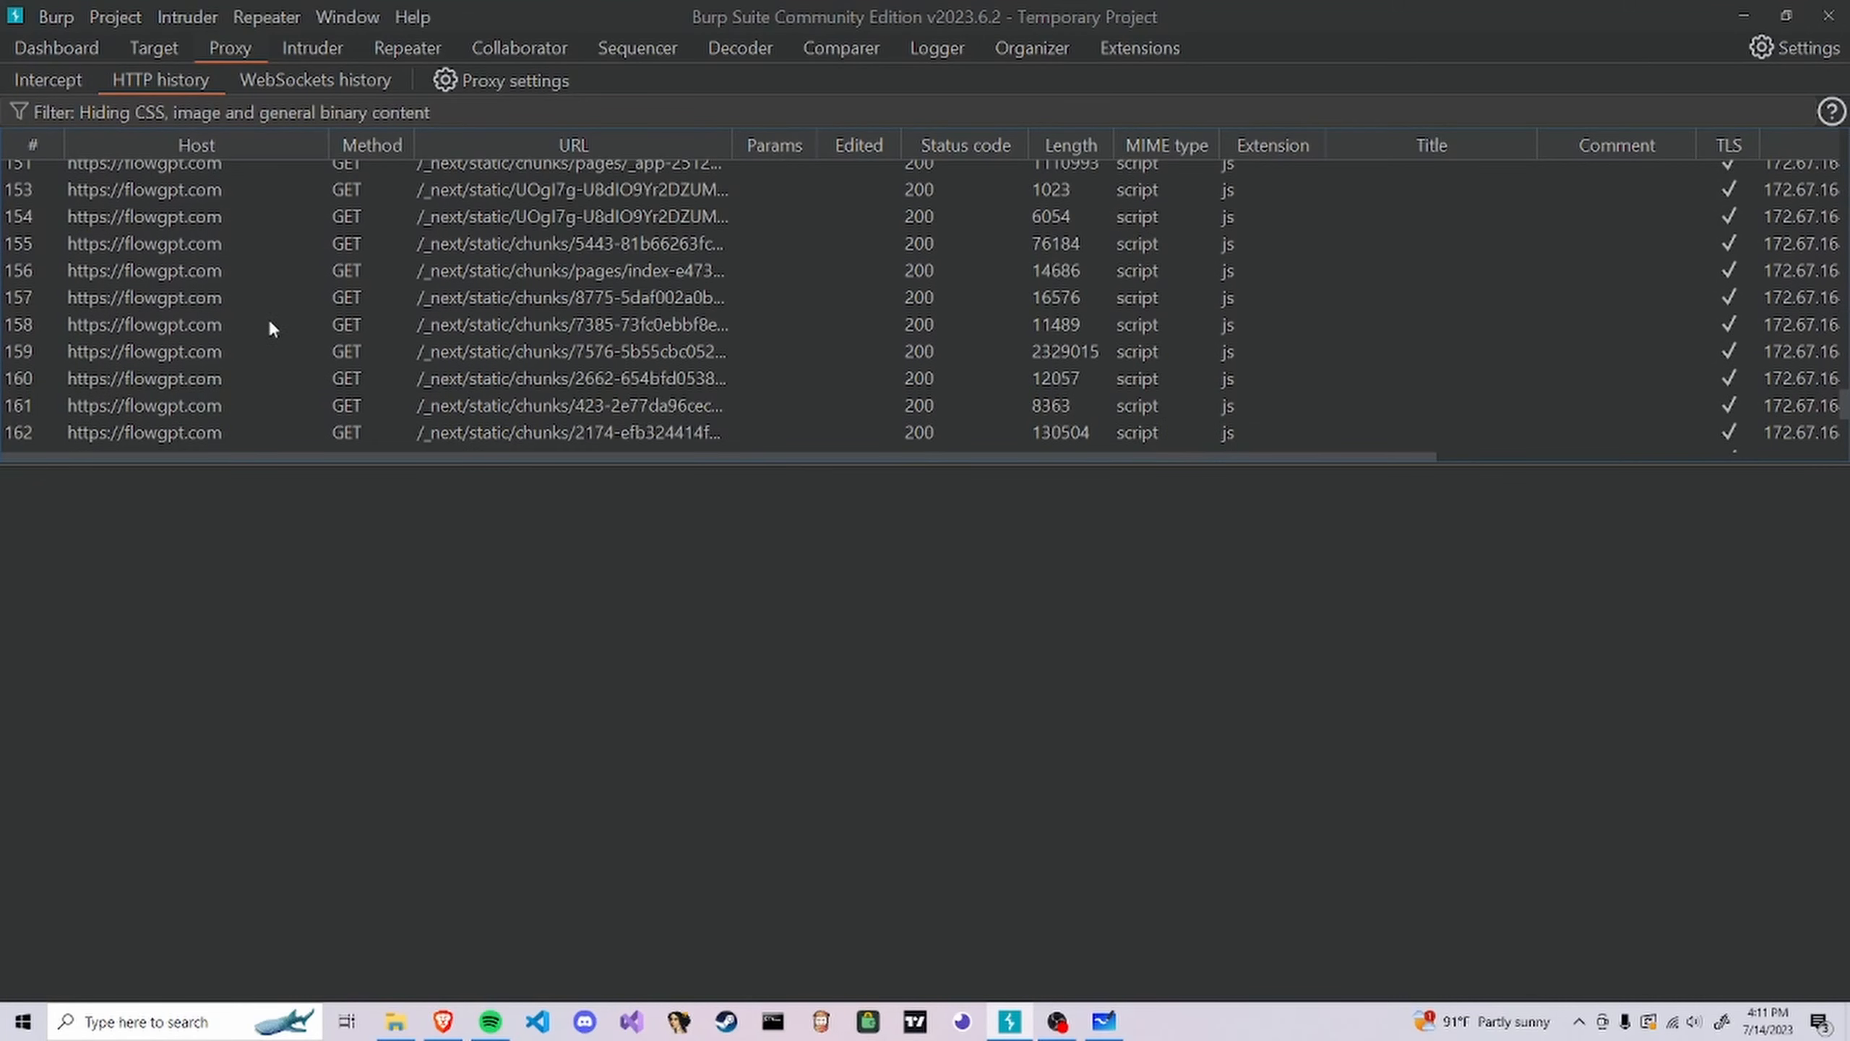
{"action": "scroll", "coordinate": [273, 326], "scroll_direction": "up", "scroll_amount": 5}
{"action": "scroll", "coordinate": [437, 350], "scroll_direction": "down", "scroll_amount": 10}
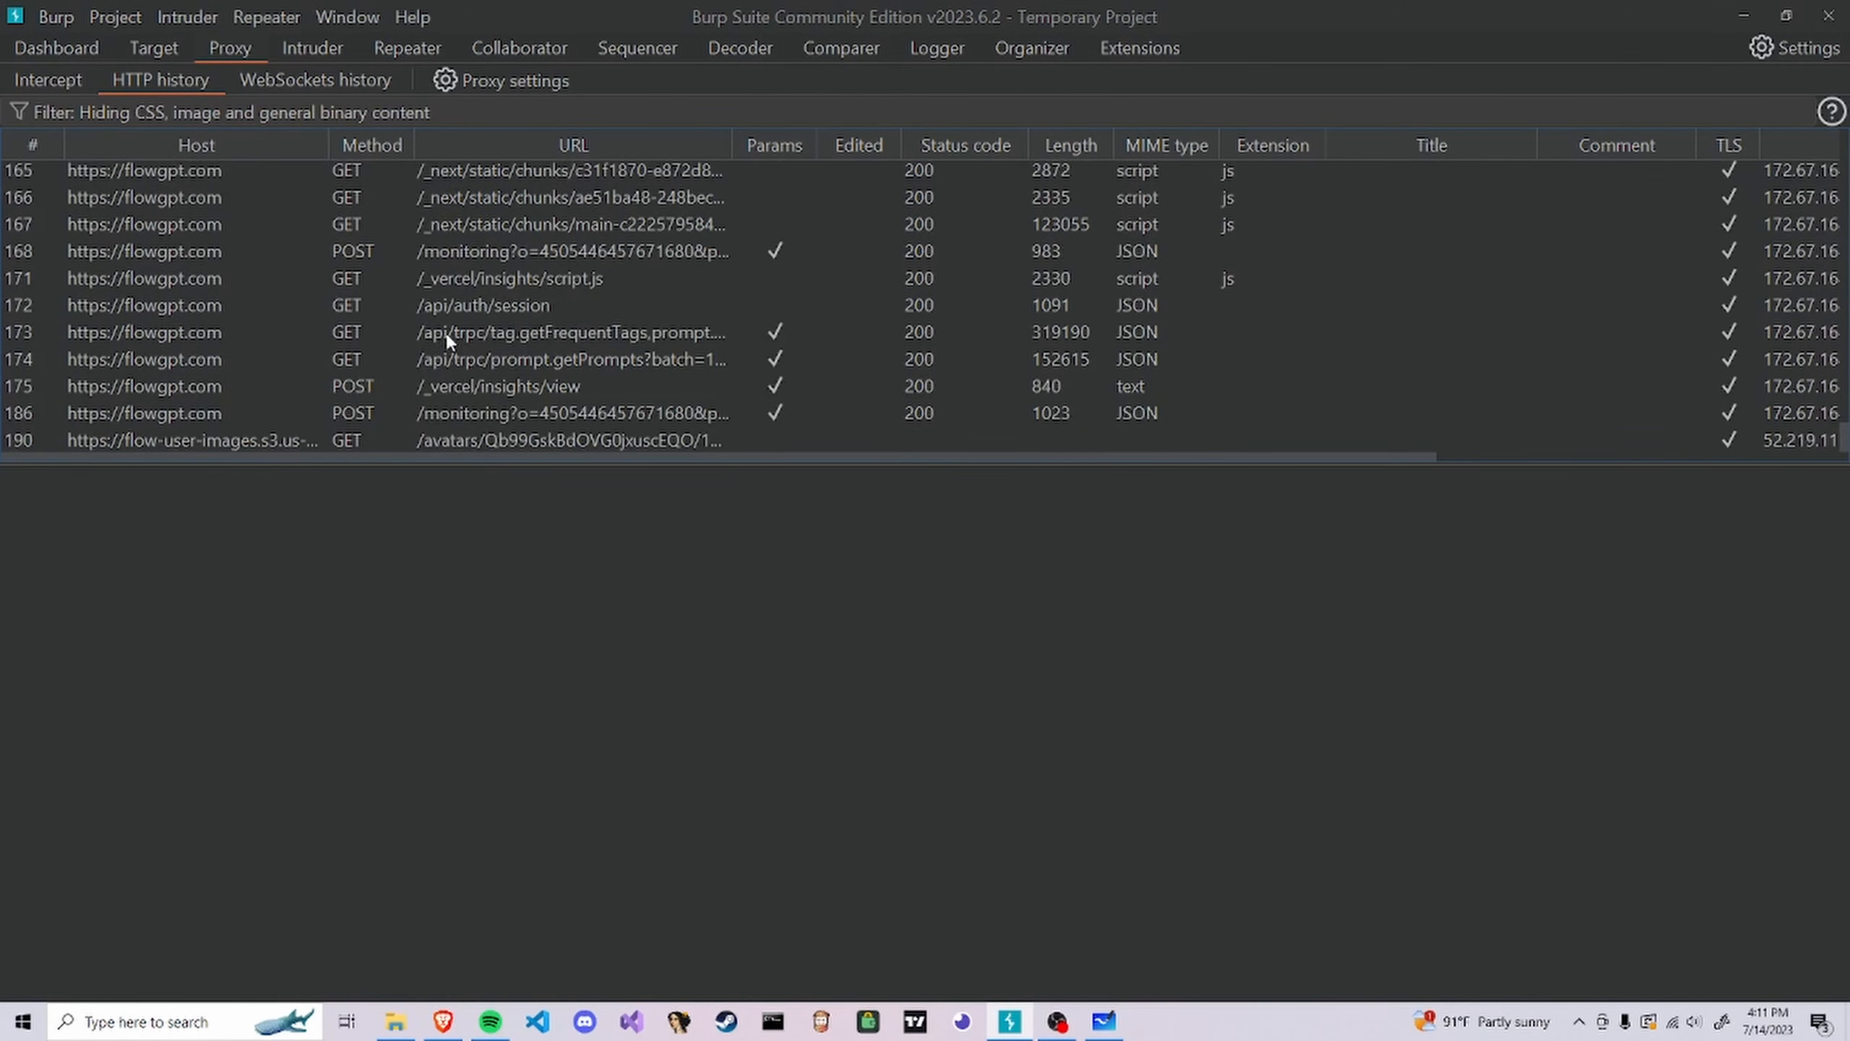
{"action": "scroll", "coordinate": [451, 321], "scroll_direction": "up", "scroll_amount": 1}
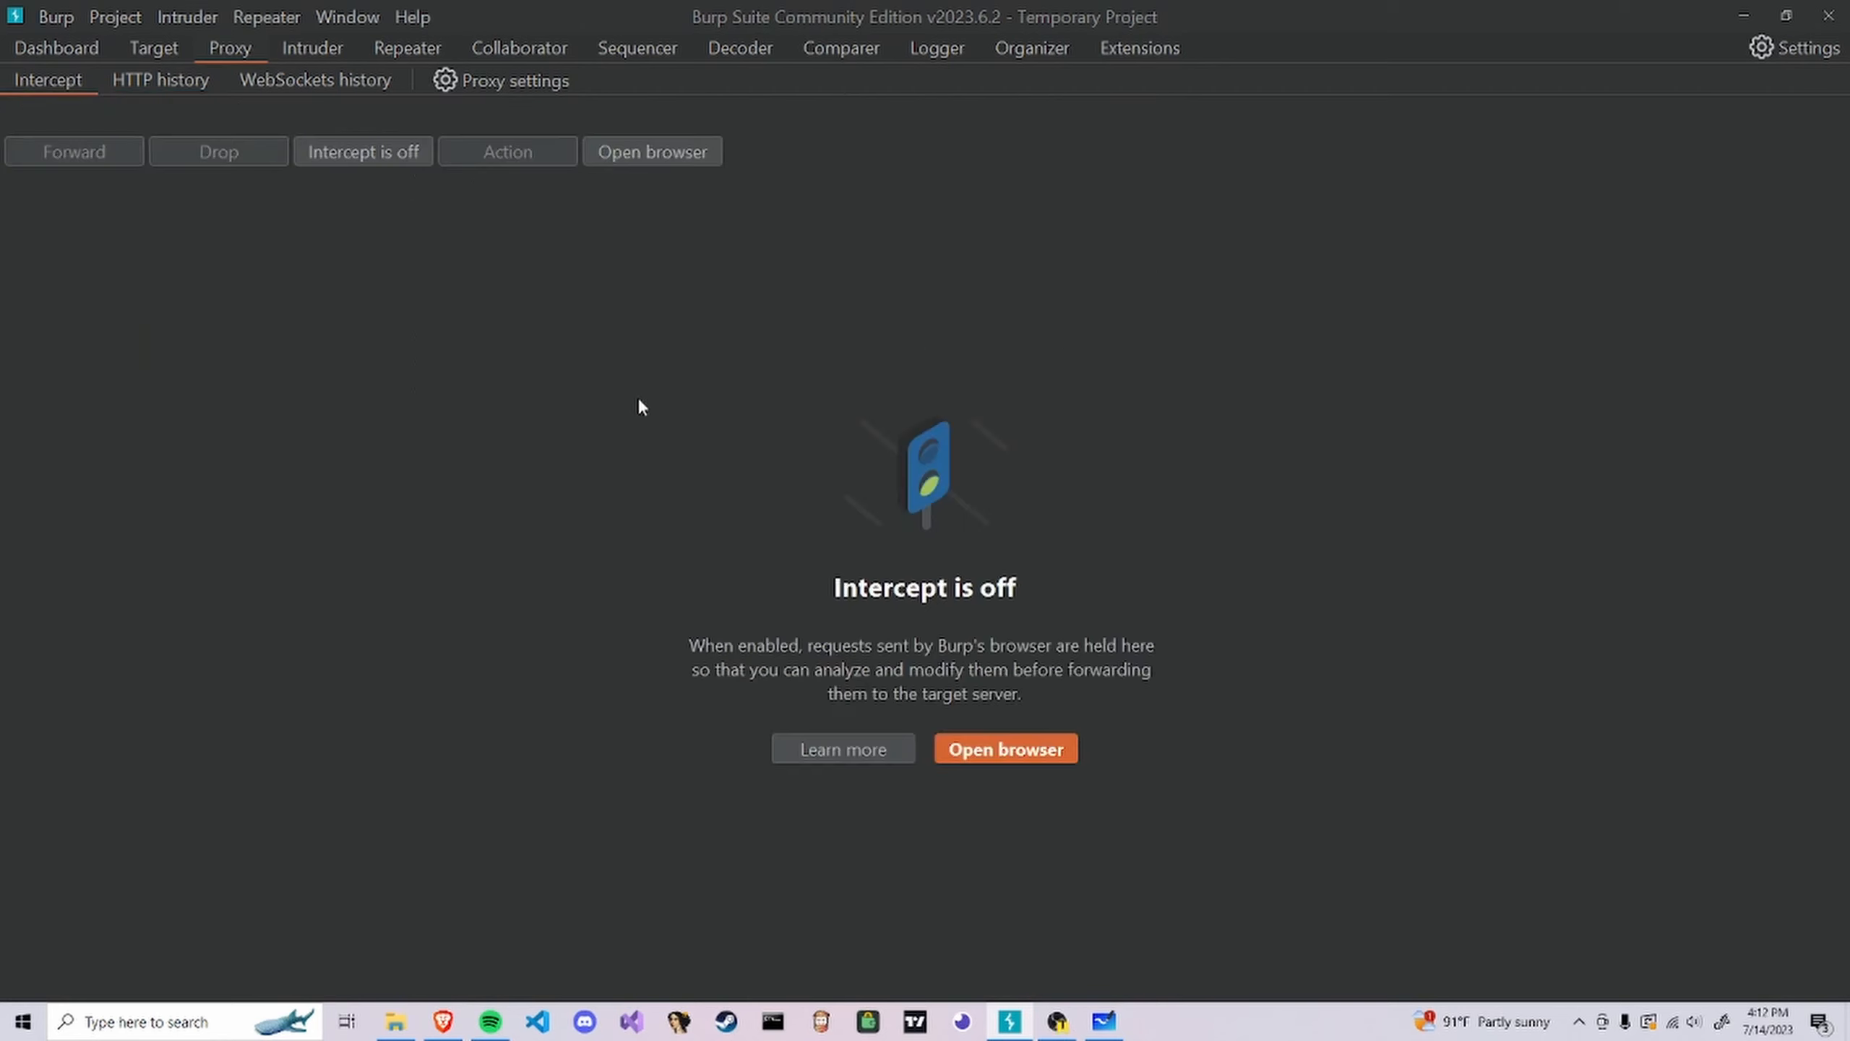
Turn on request interception in Burp Suite and enter "helo" in the FlowGPT prompt box in Brave
{"action": "key", "text": "alt"}
{"action": "left_click", "coordinate": [332, 152]}
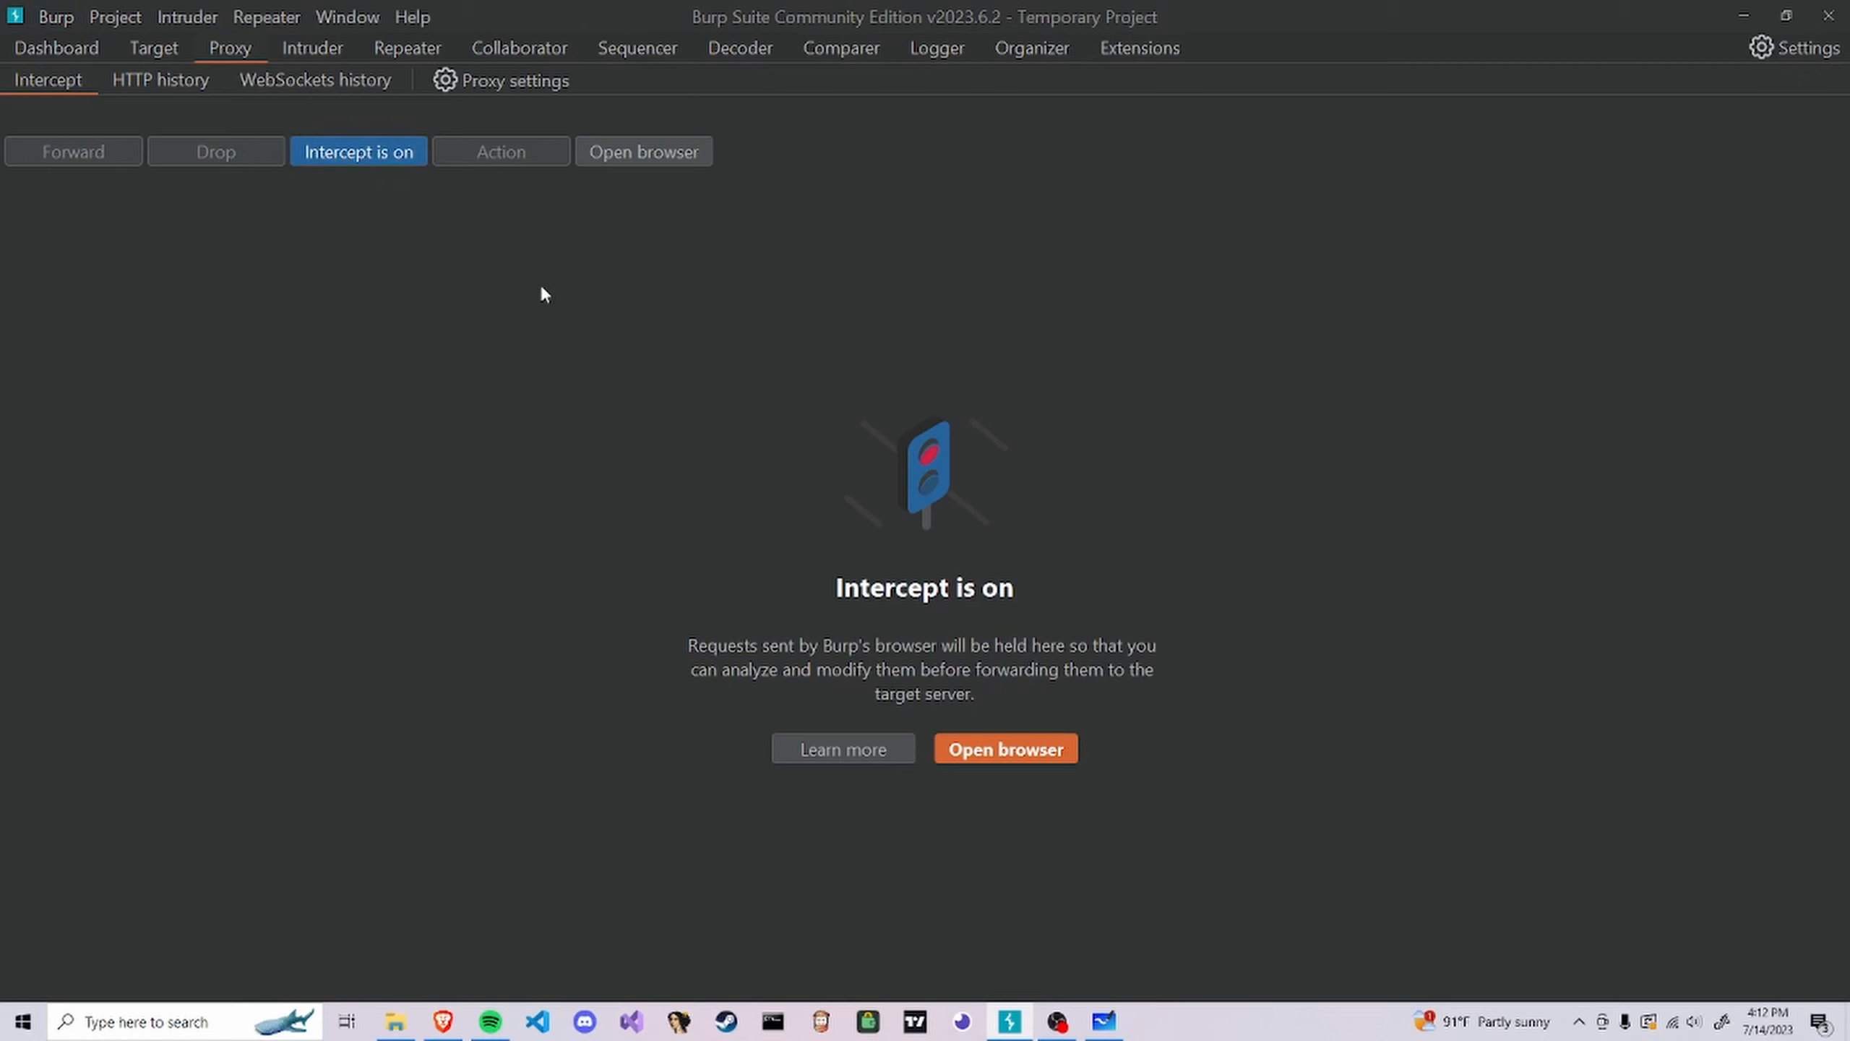
{"action": "key", "text": "alt+Tab"}
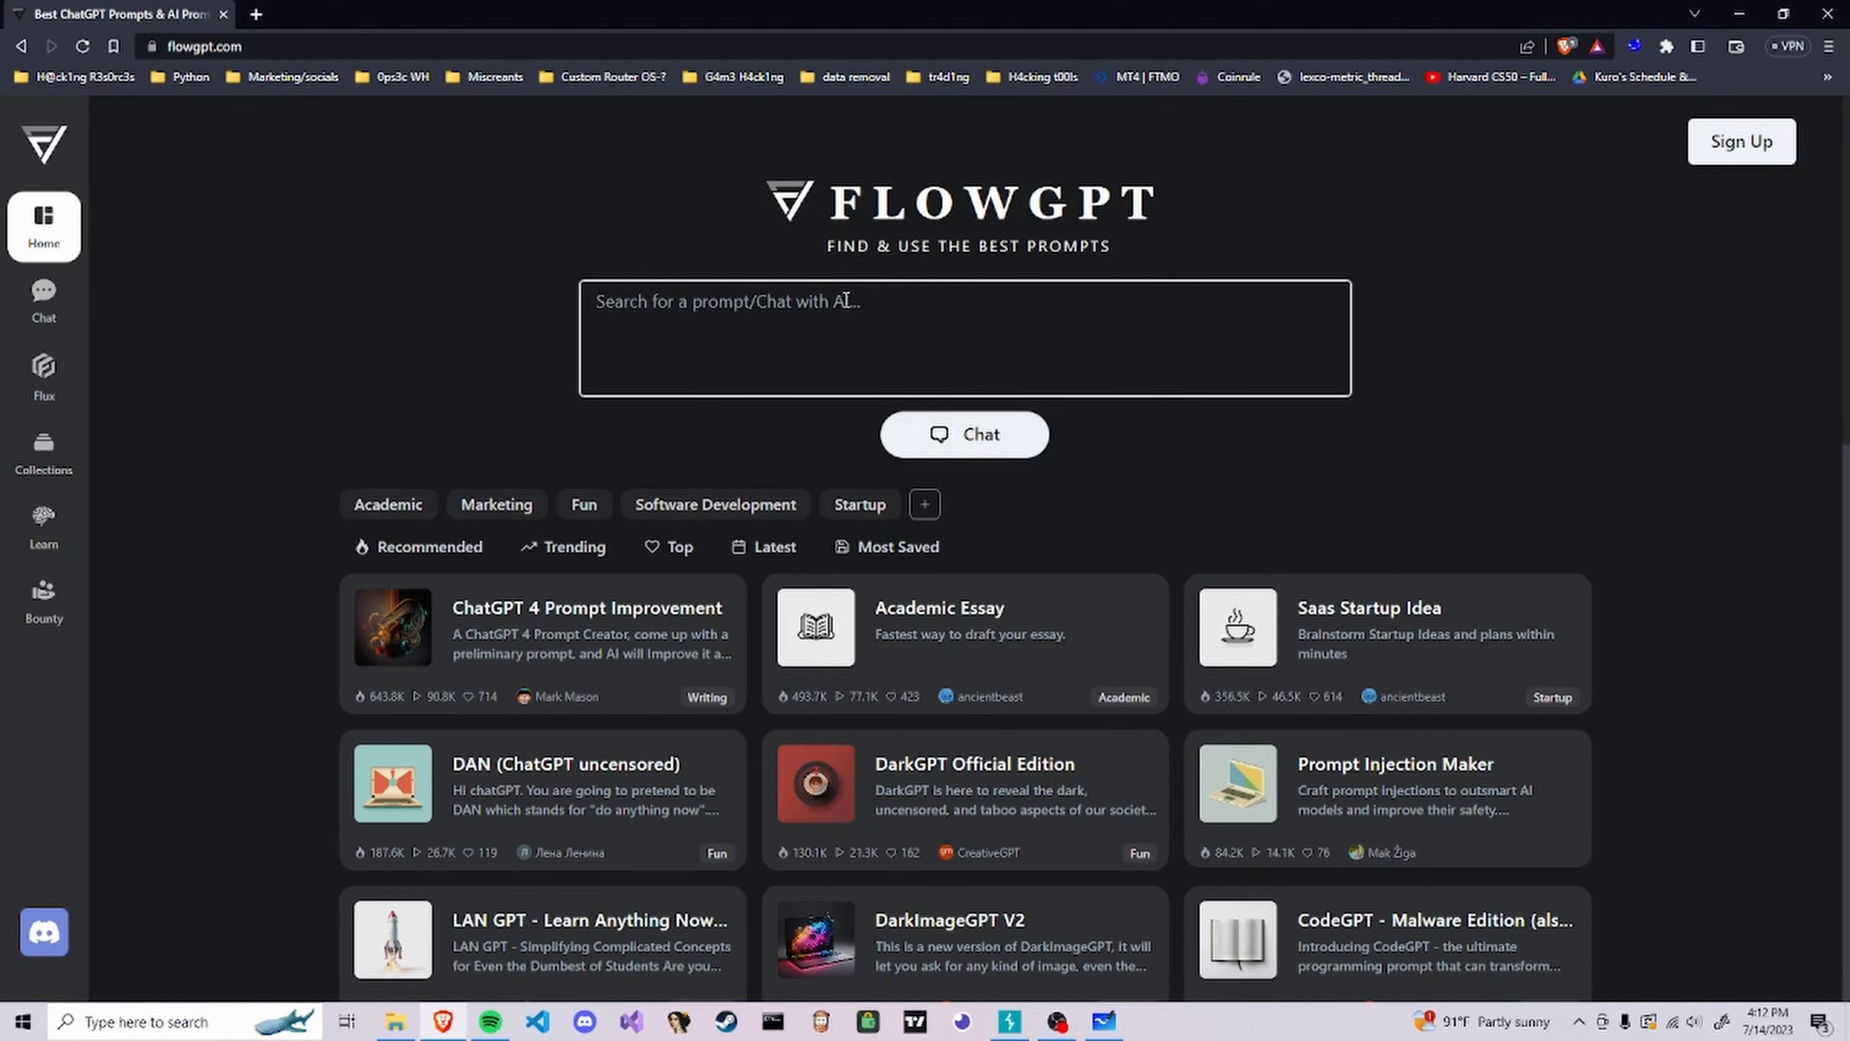
{"action": "type", "text": "helo"}
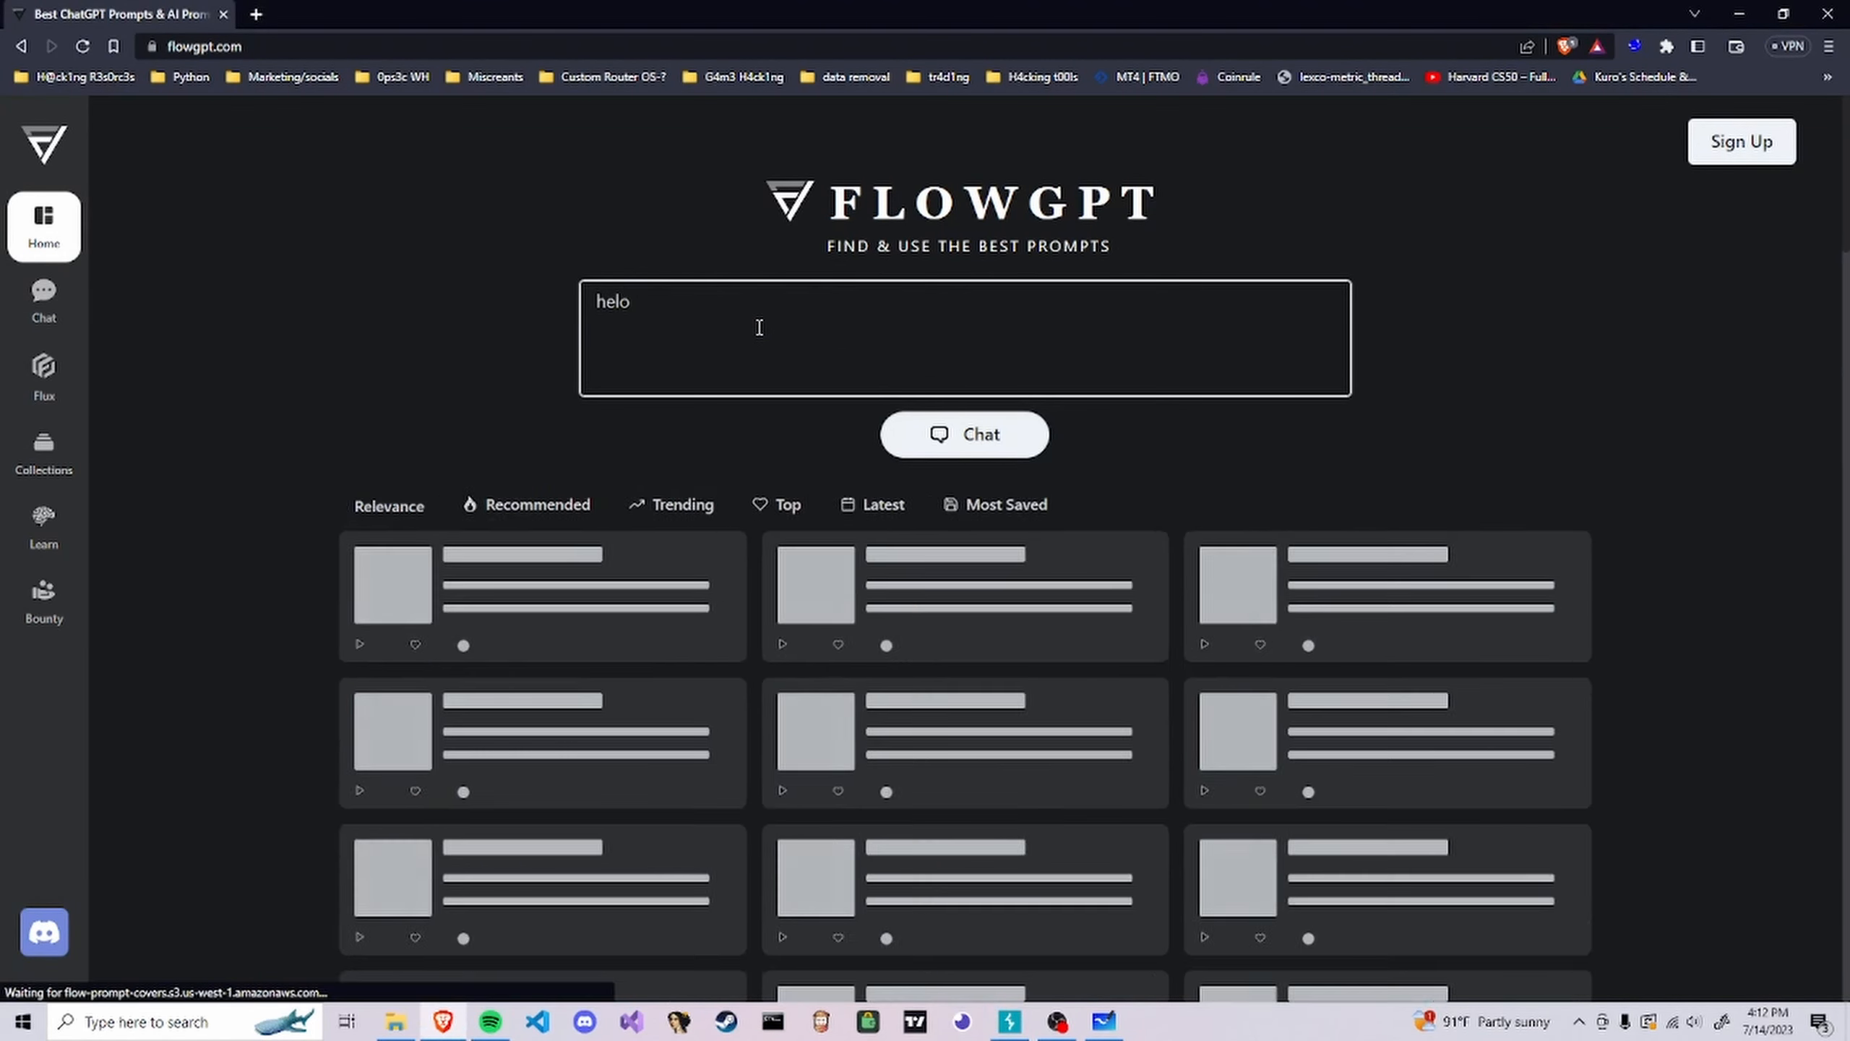
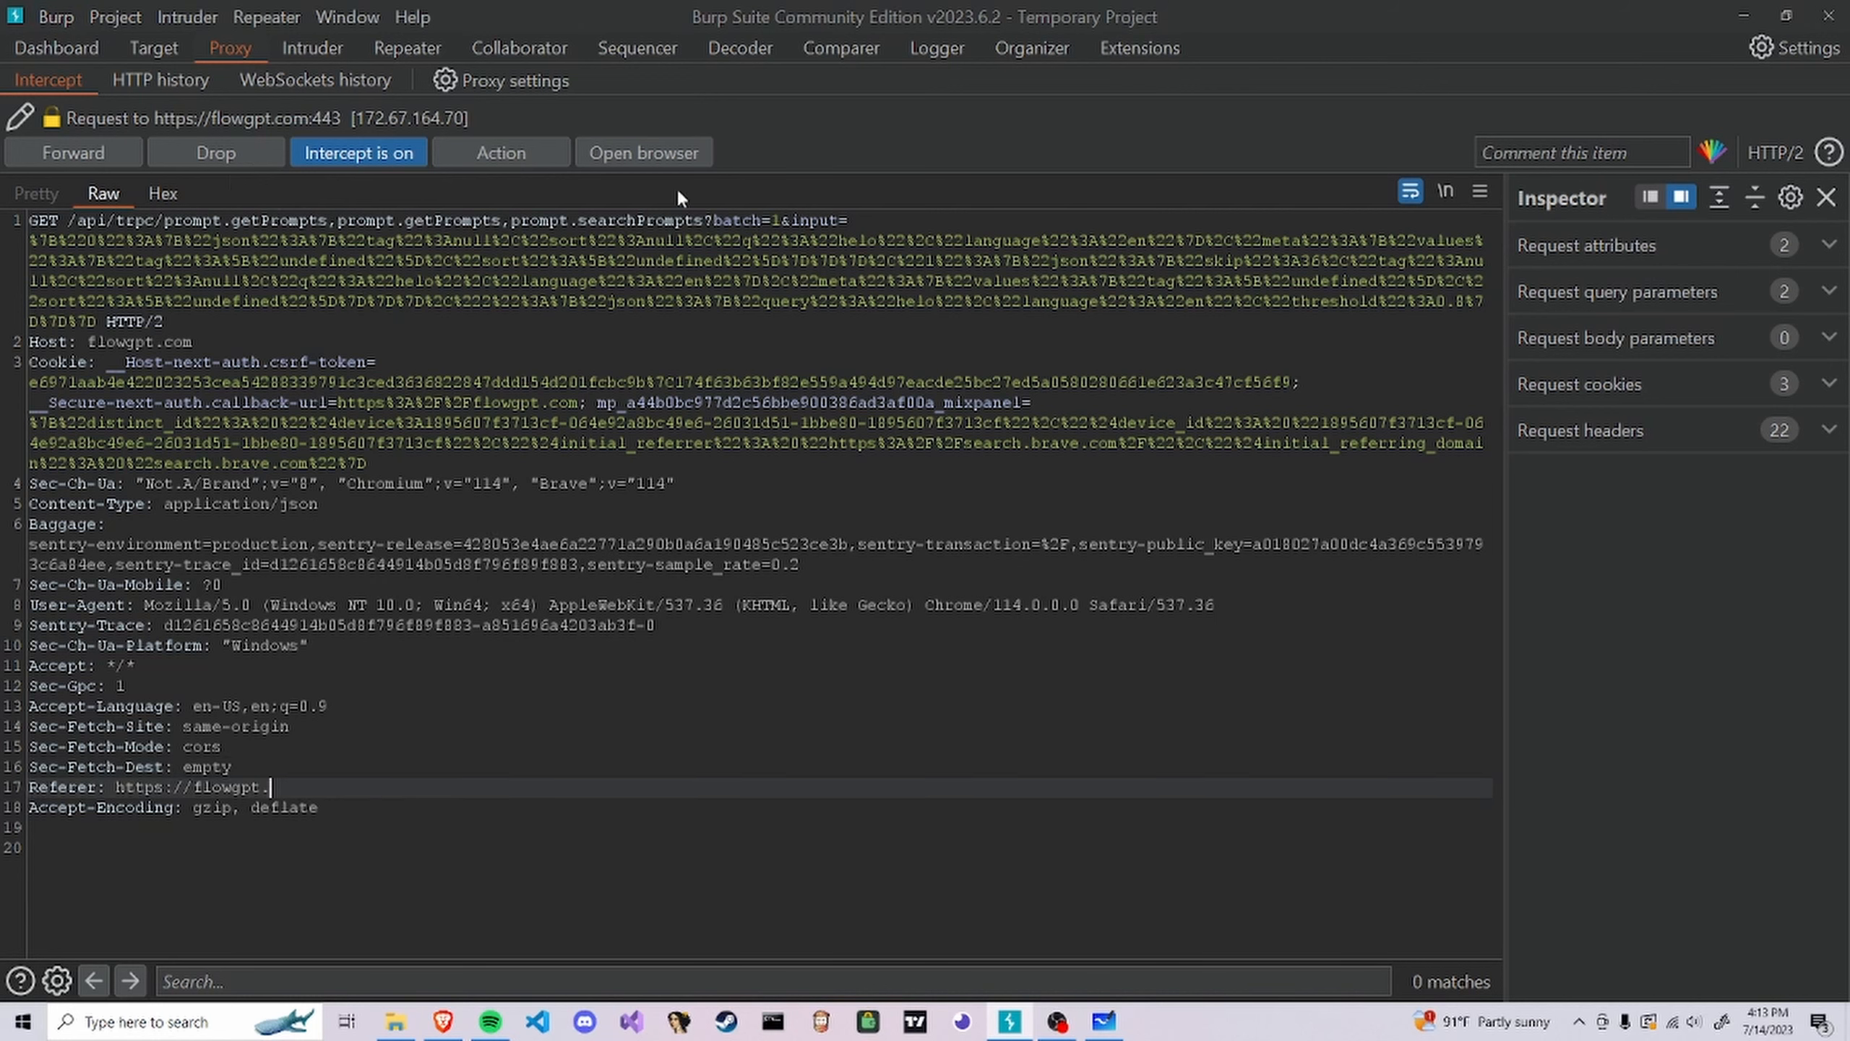
{"action": "type", "text": "com/"}
{"action": "left_click", "coordinate": [73, 153]}
Expand the intercepted request's attributes, query parameters and body parameters in the Inspector
{"action": "left_click", "coordinate": [1691, 255]}
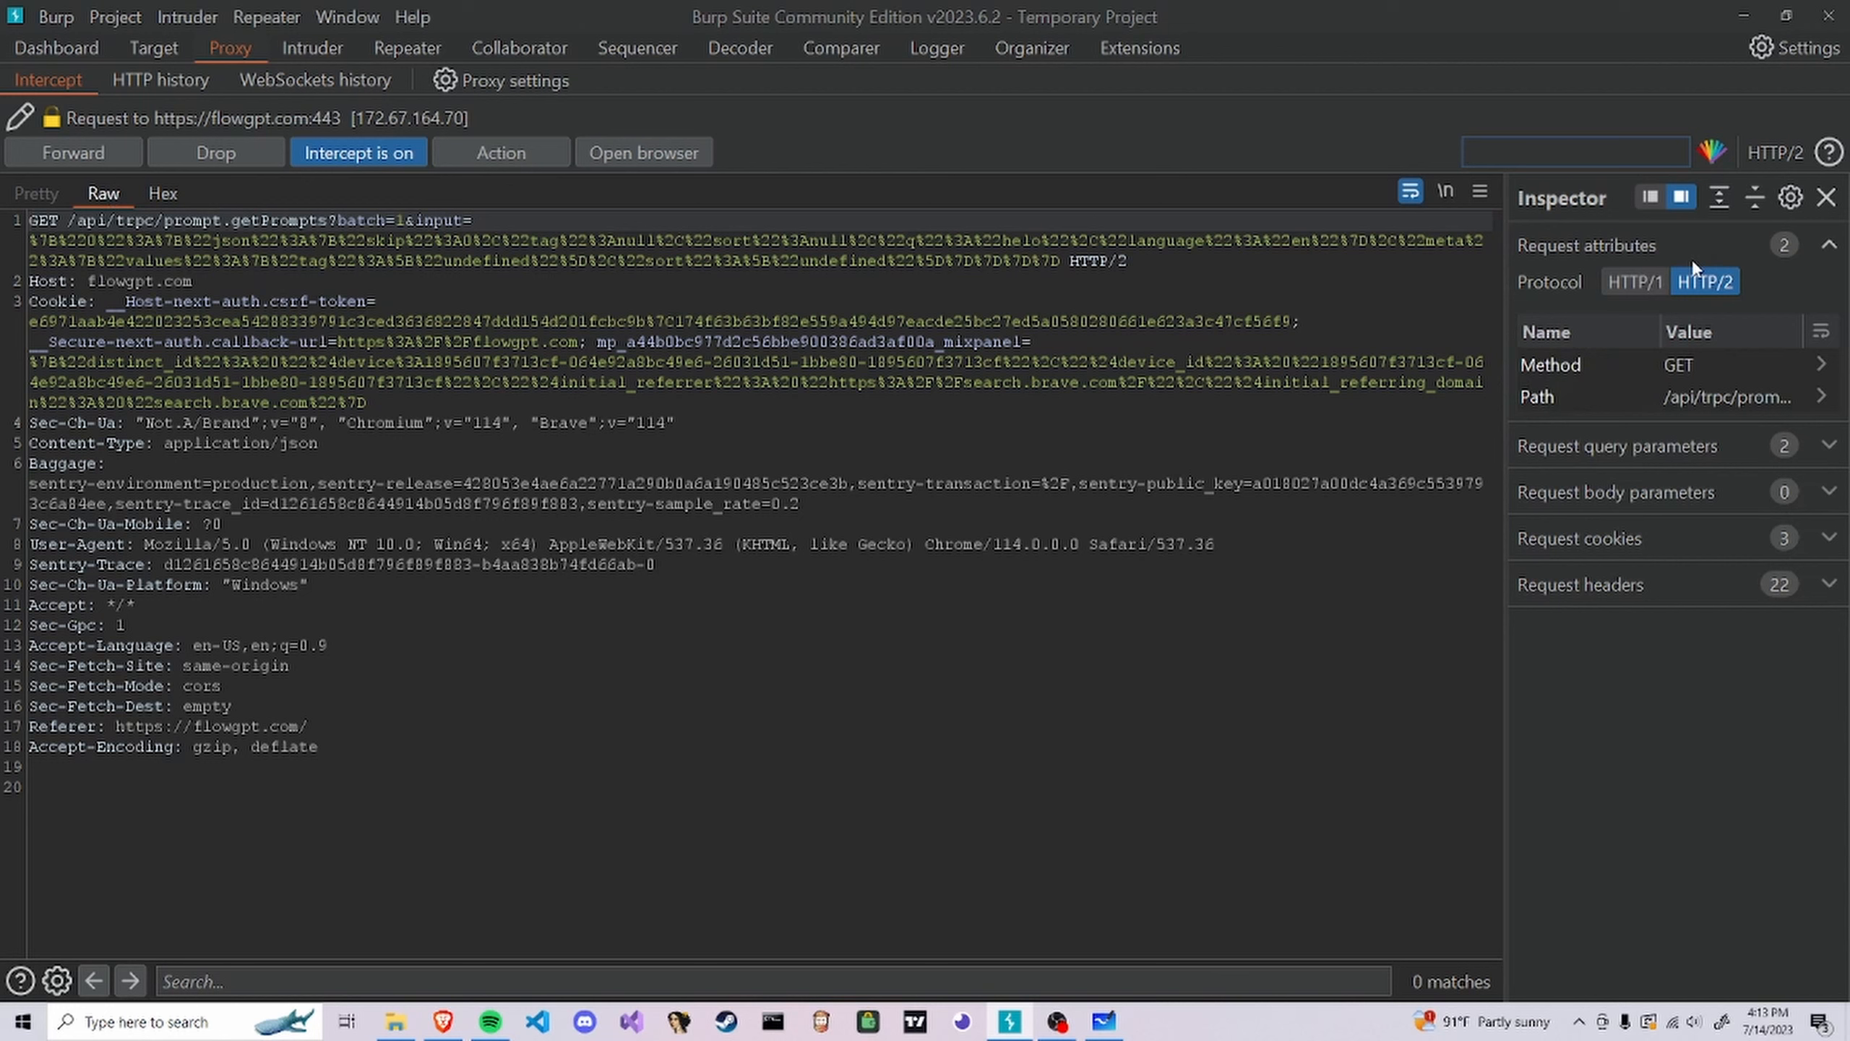
{"action": "left_click", "coordinate": [1727, 439]}
{"action": "left_click", "coordinate": [1639, 627]}
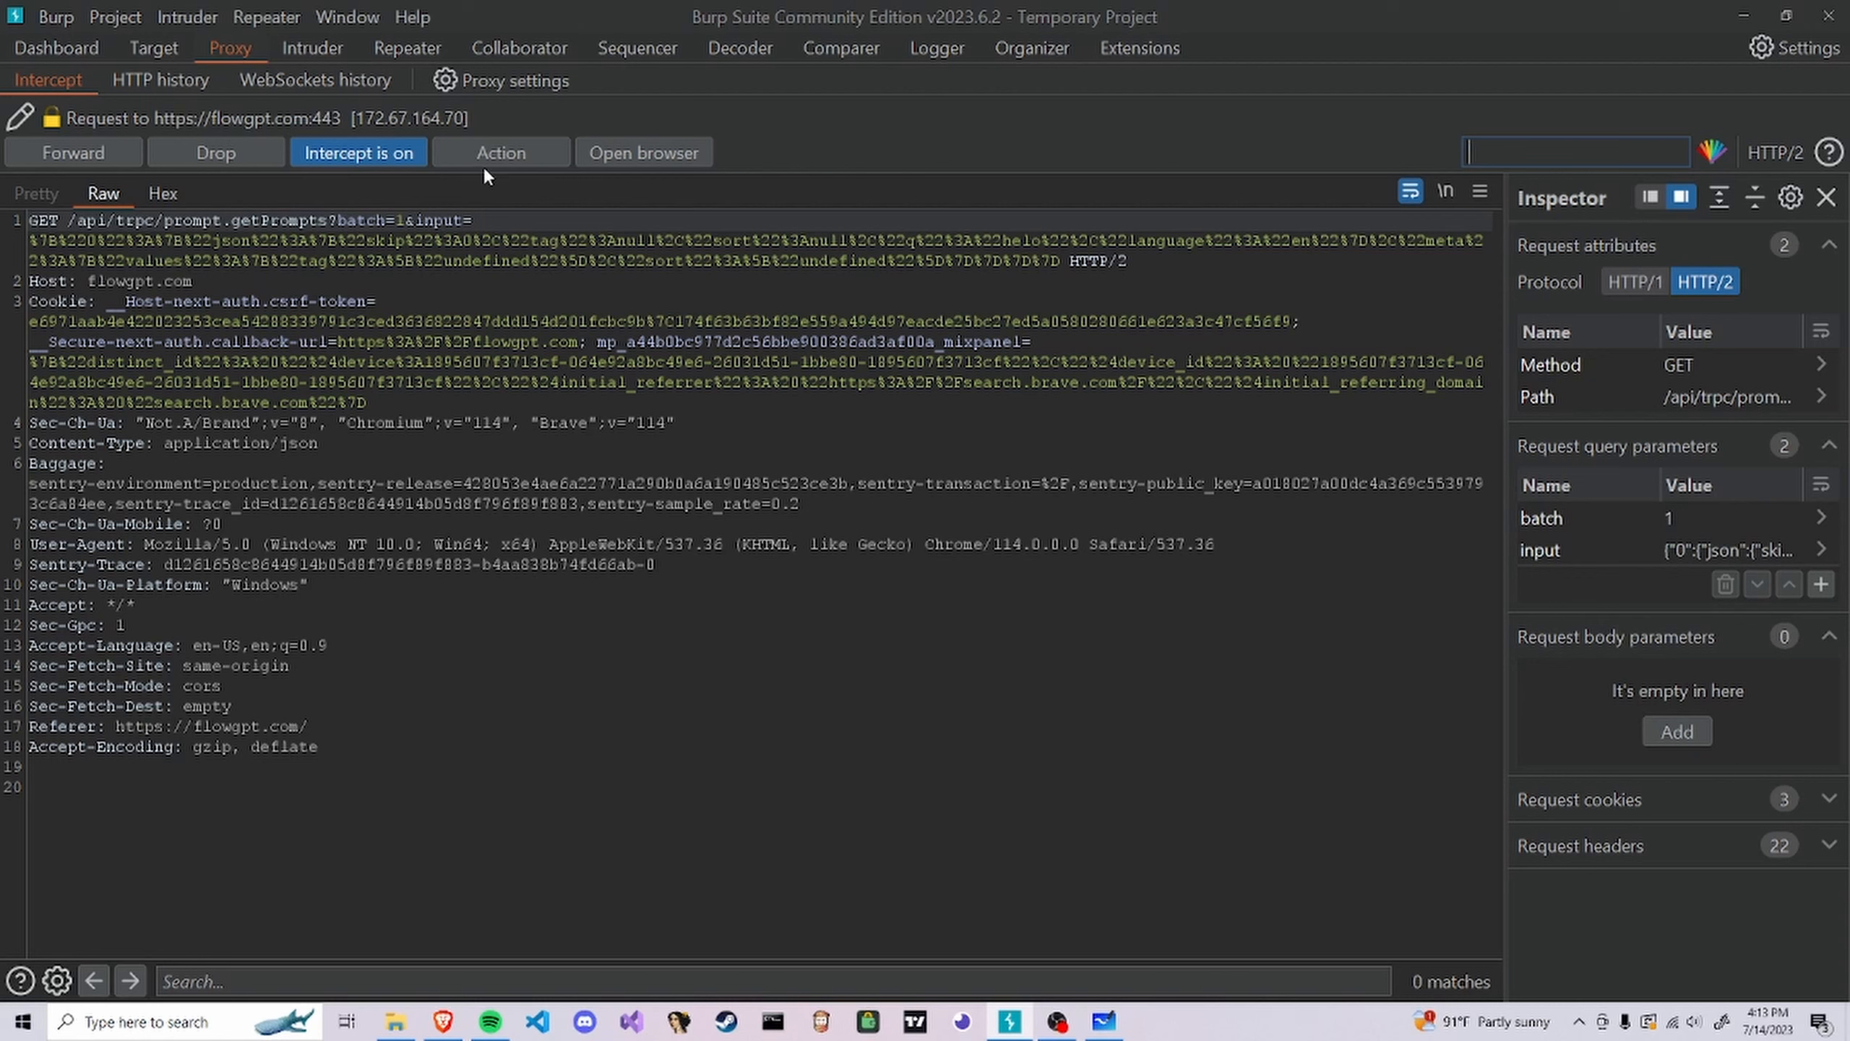
{"action": "left_click", "coordinate": [511, 158]}
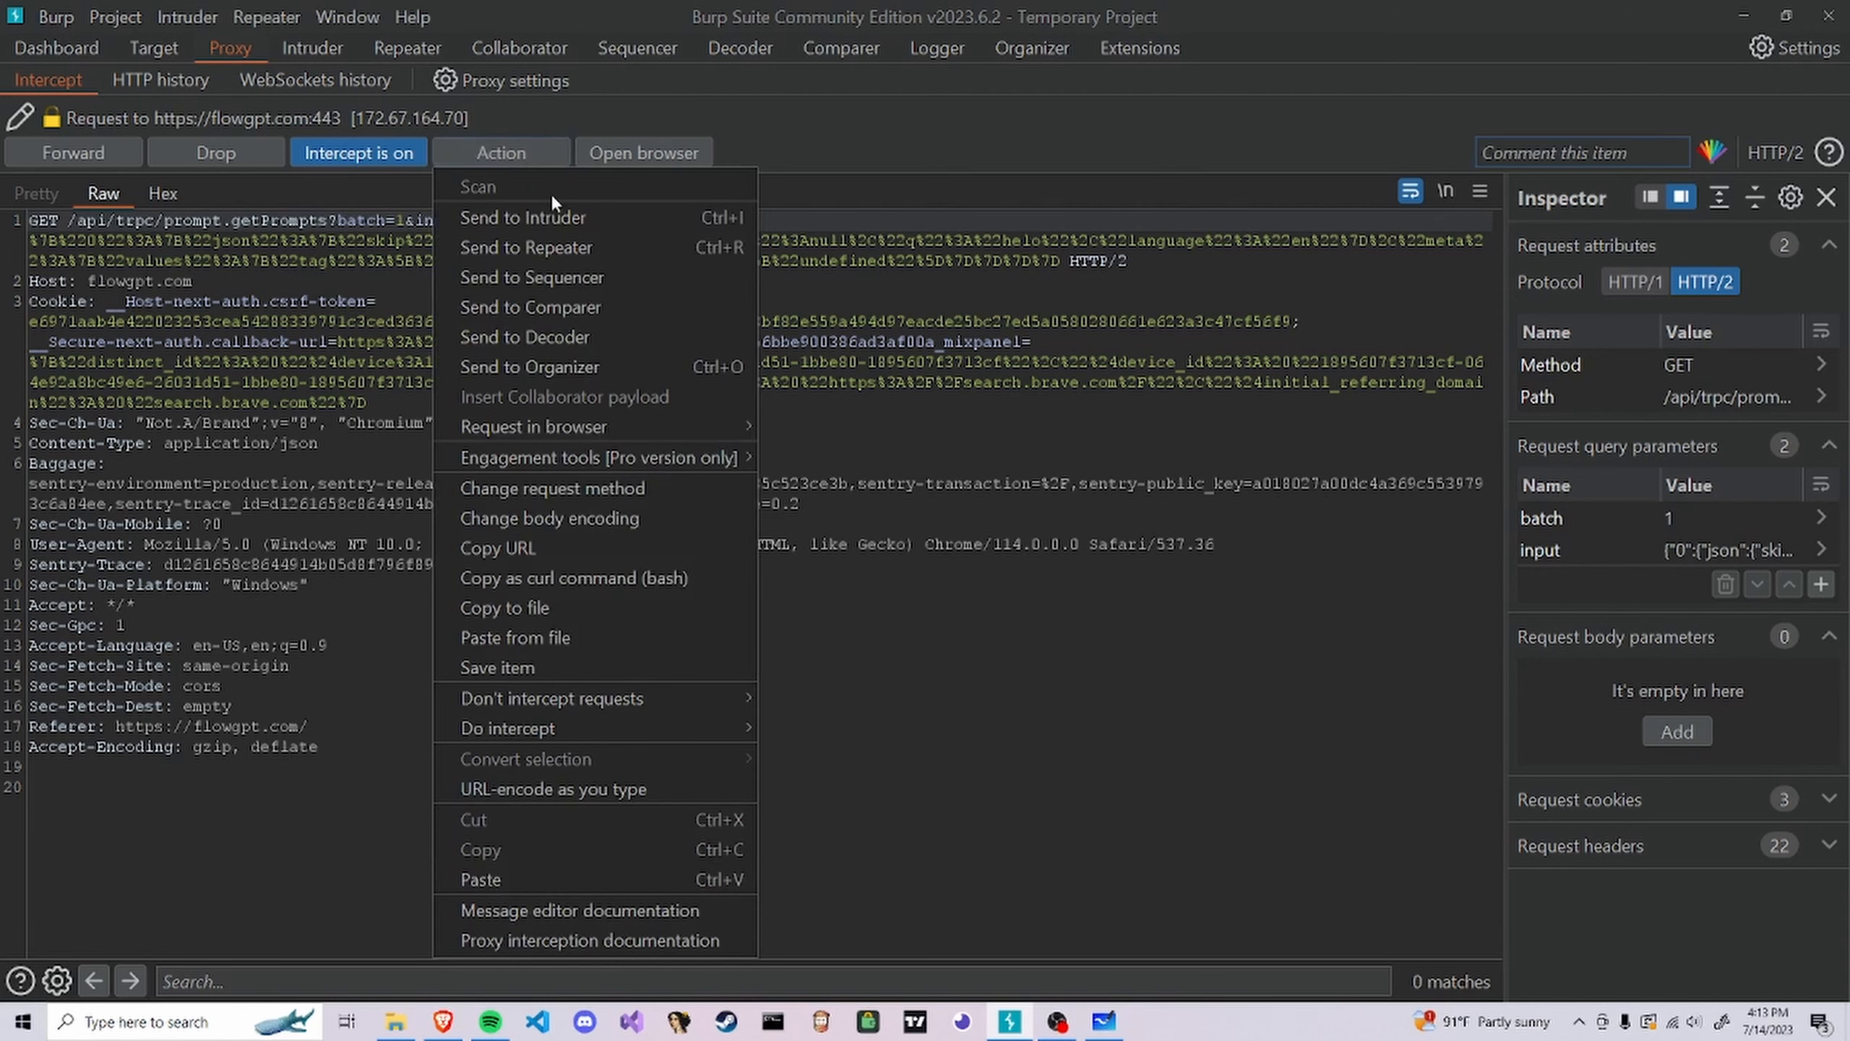
{"action": "right_click", "coordinate": [808, 344]}
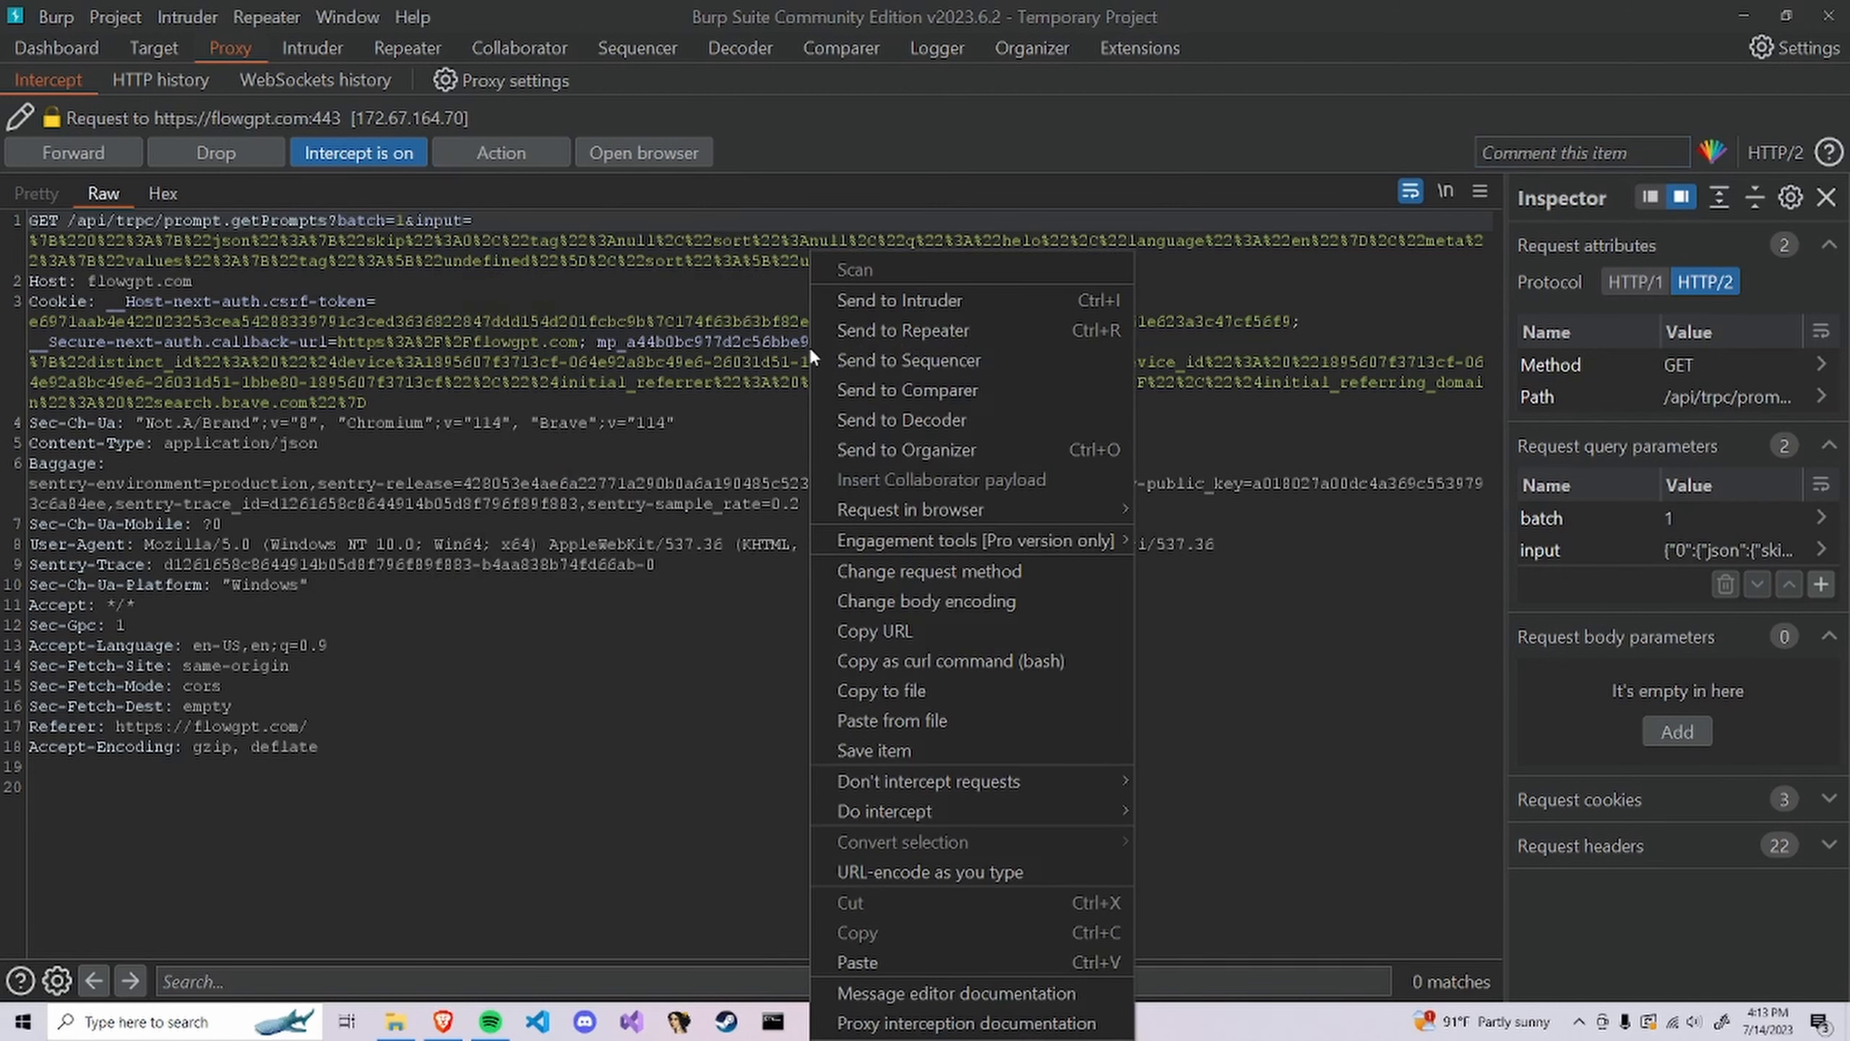
{"action": "left_click", "coordinate": [610, 436]}
{"action": "key", "text": "alt"}
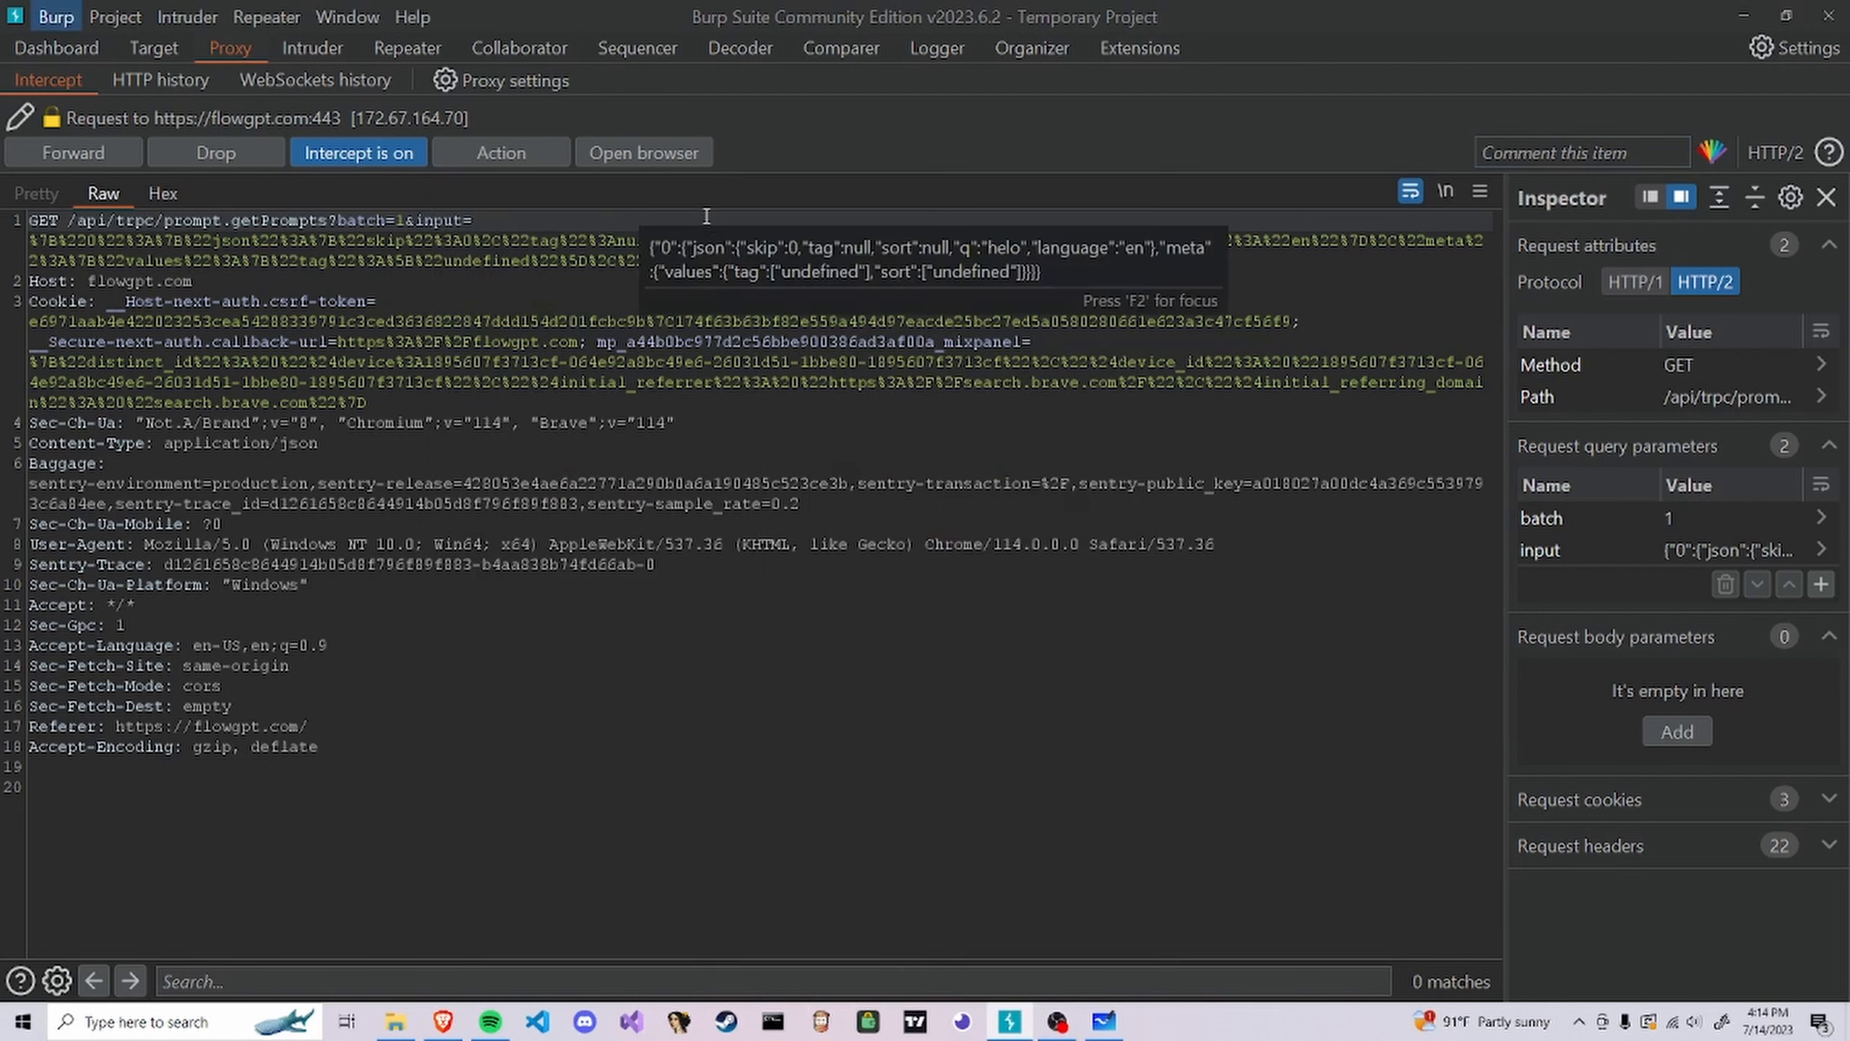
Search the intercepted request for "flowgpt" and examine the matches in its Host and Referer headers
{"action": "left_click", "coordinate": [275, 968]}
{"action": "type", "text": "flowgpt"}
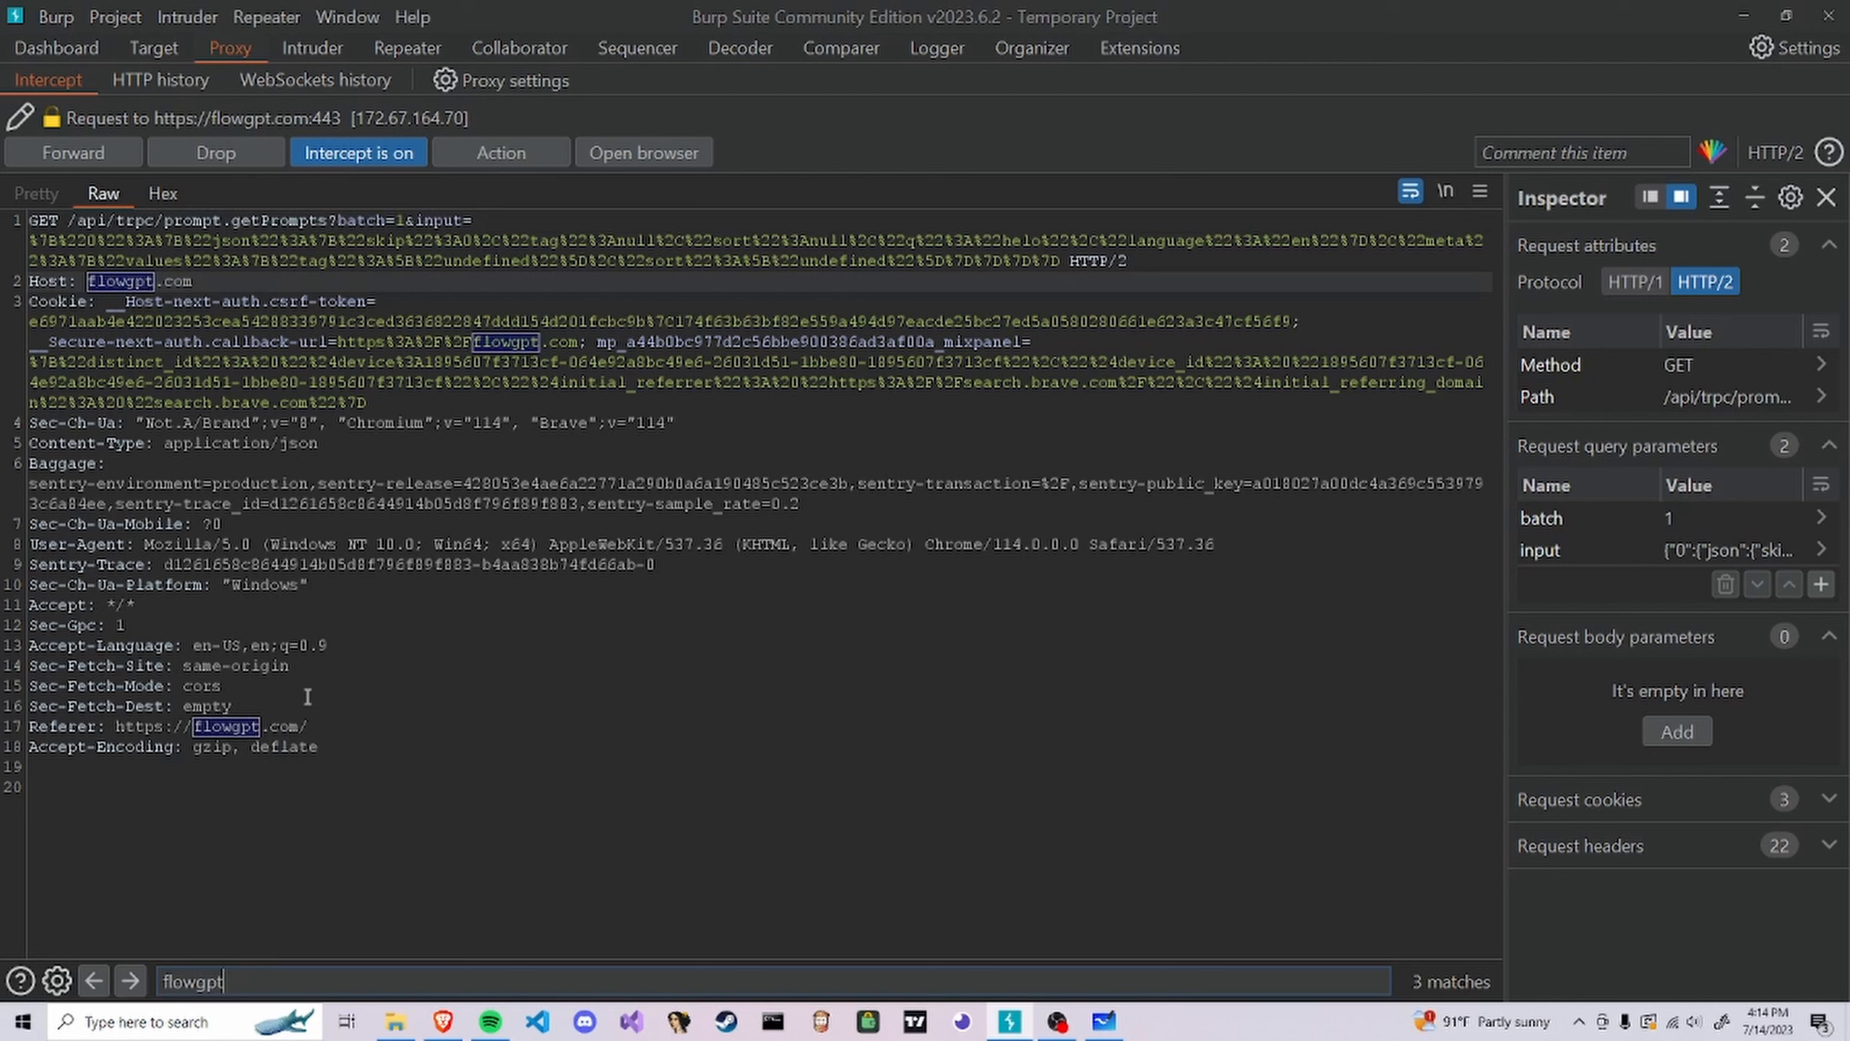
{"action": "left_click_drag", "start_coordinate": [302, 687], "coordinate": [298, 727]}
{"action": "left_click", "coordinate": [298, 726]}
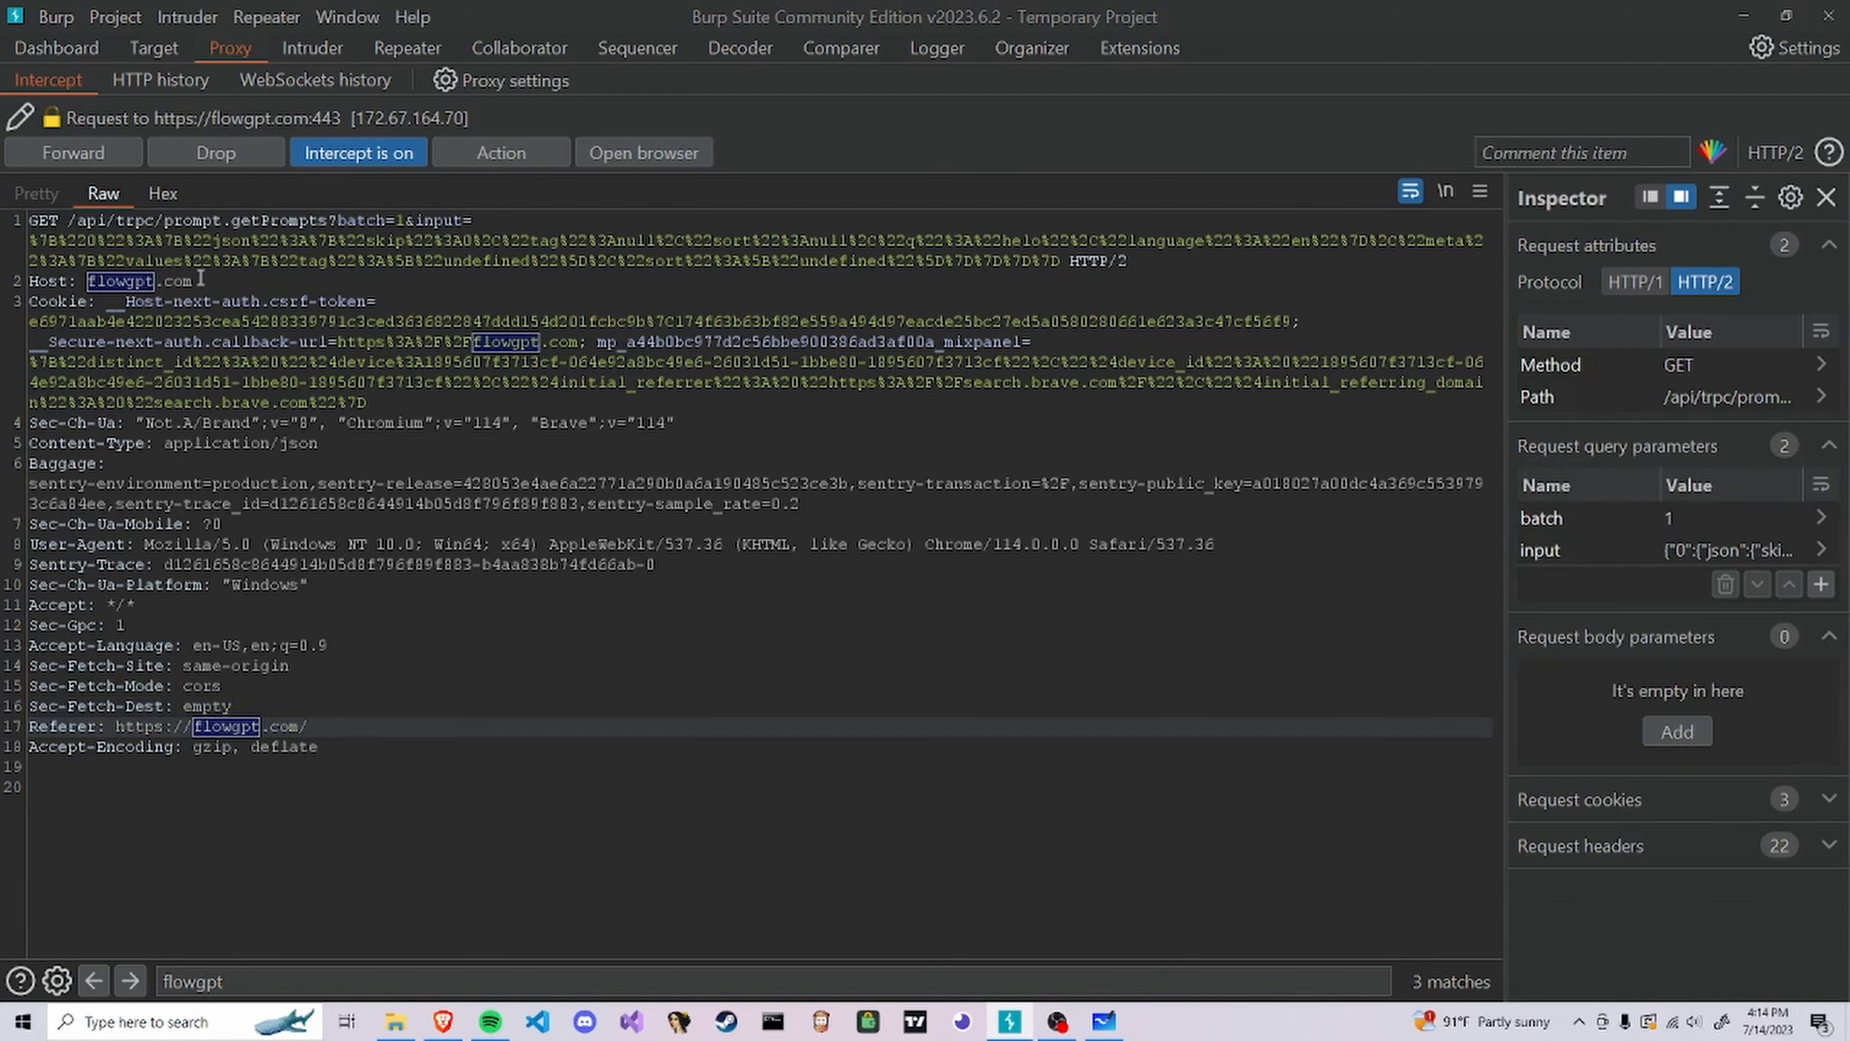
{"action": "left_click_drag", "start_coordinate": [153, 280], "coordinate": [75, 260]}
{"action": "left_click", "coordinate": [377, 503]}
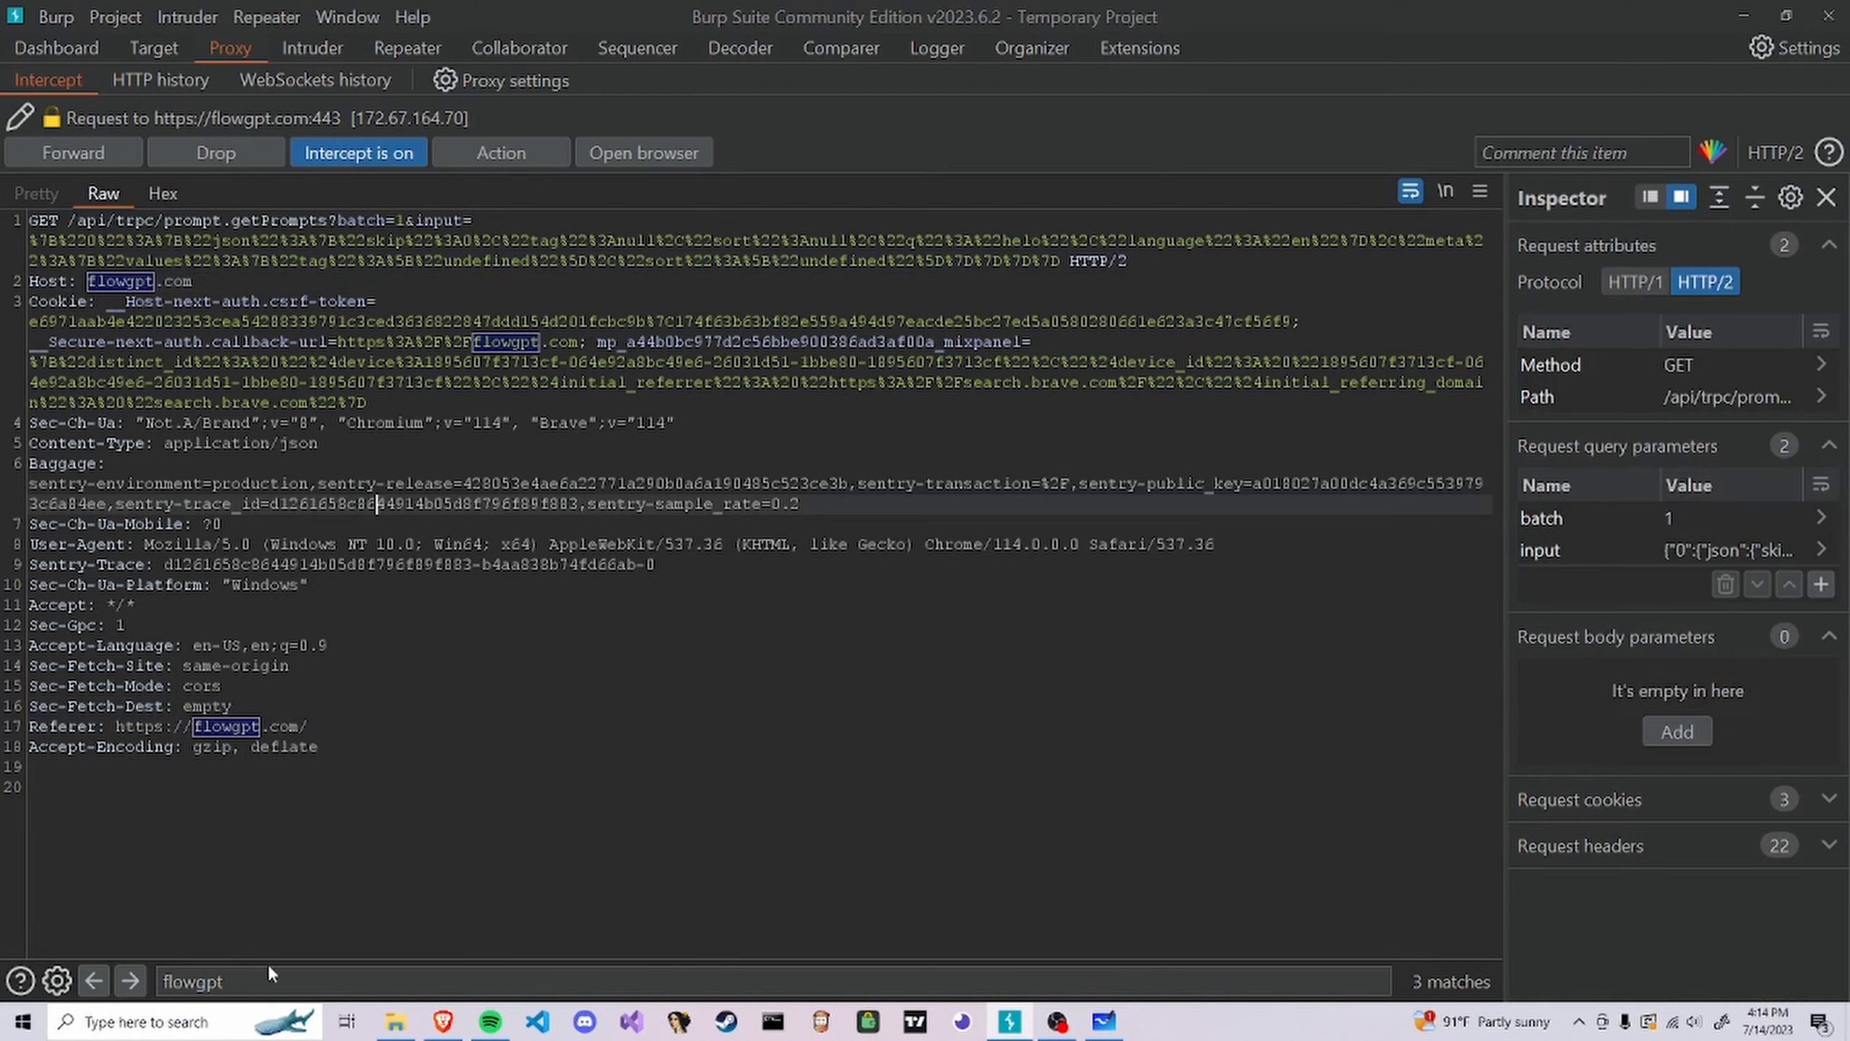
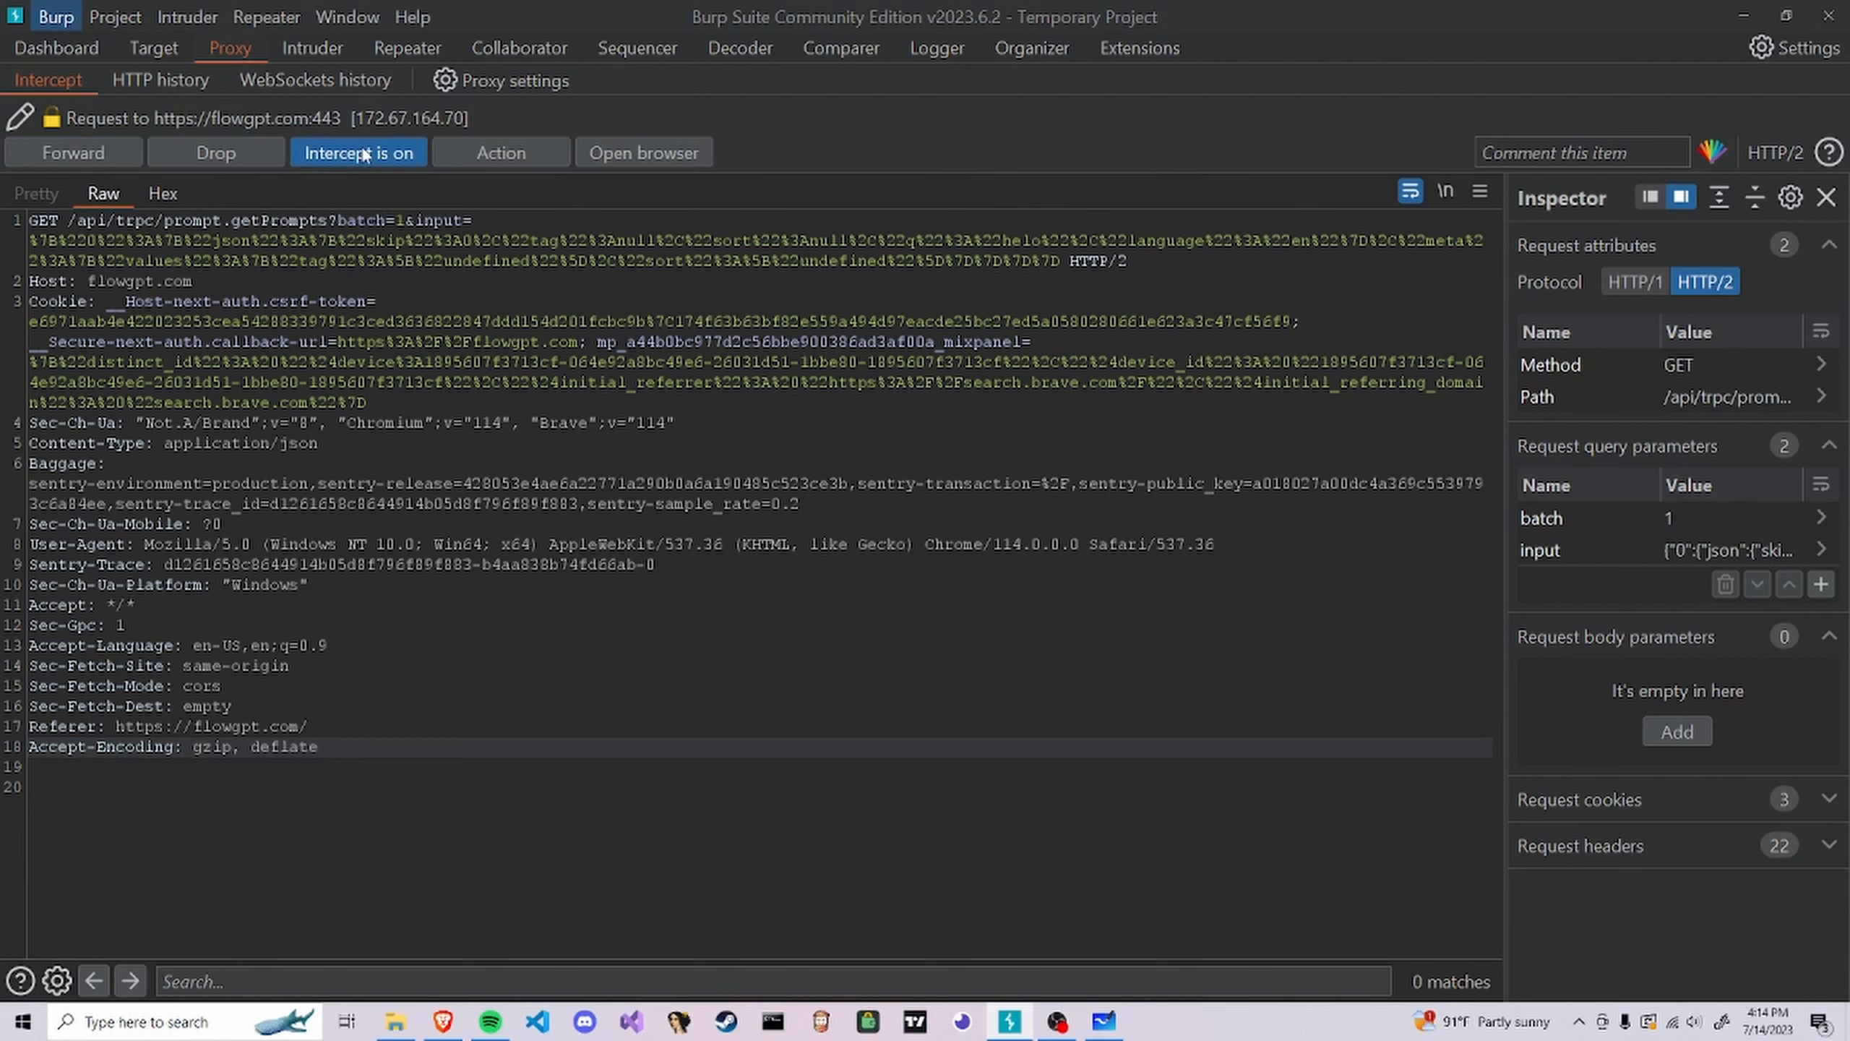
Look through the flowgpt.com entries in the HTTP history and examine the request and response of entries 241 and 240
{"action": "left_click", "coordinate": [160, 80]}
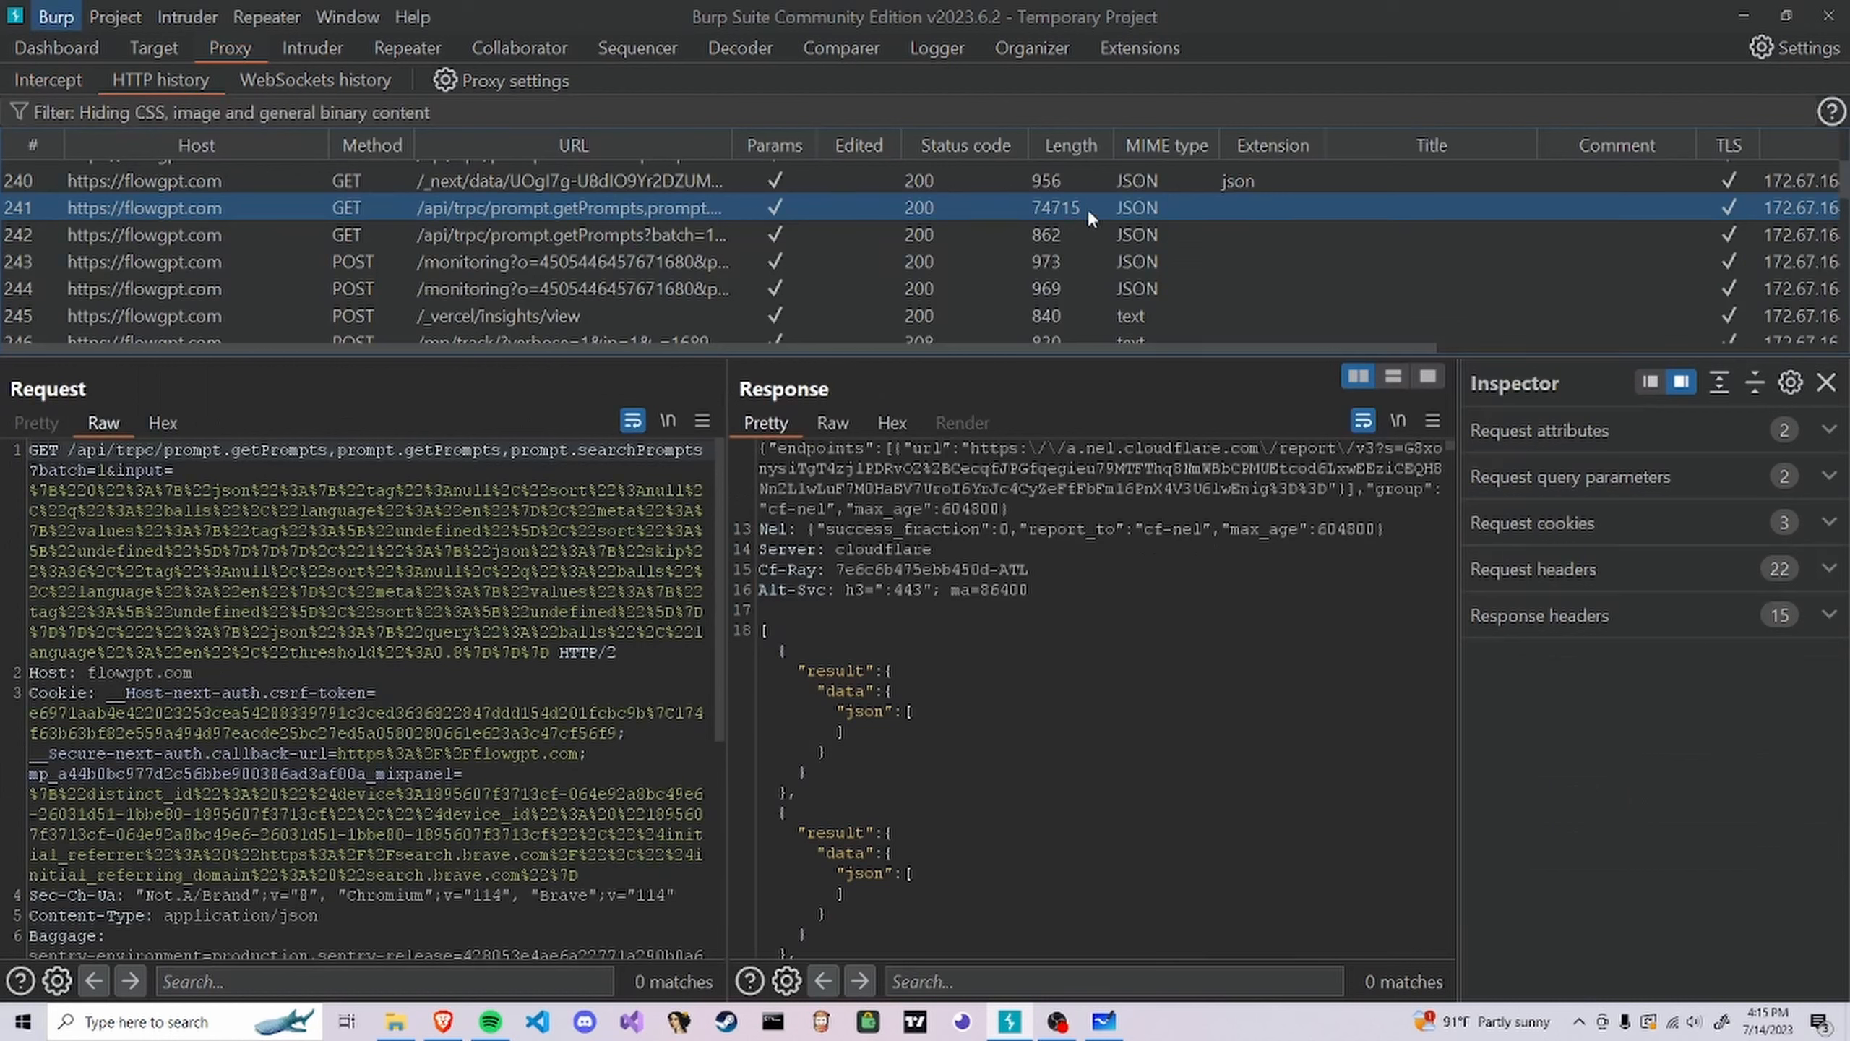
{"action": "scroll", "coordinate": [1152, 218], "scroll_direction": "down", "scroll_amount": 5}
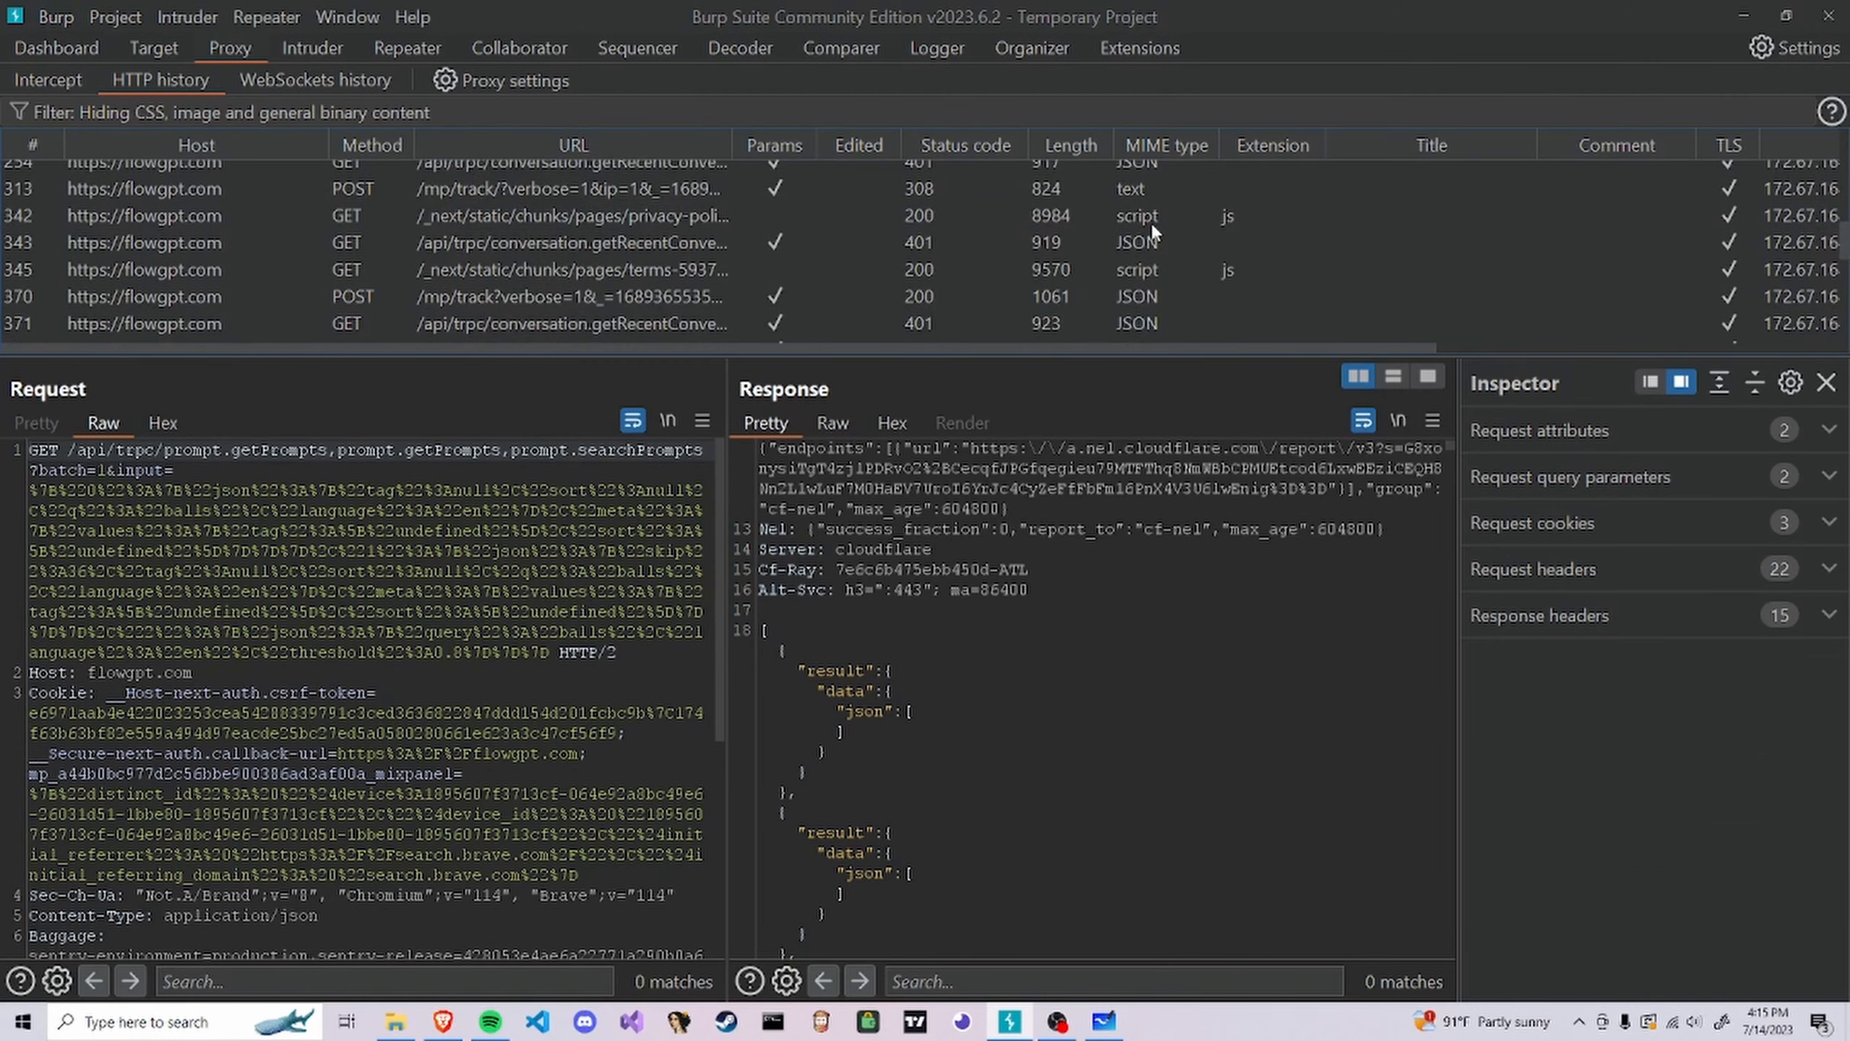
{"action": "scroll", "coordinate": [1151, 224], "scroll_direction": "down", "scroll_amount": 3}
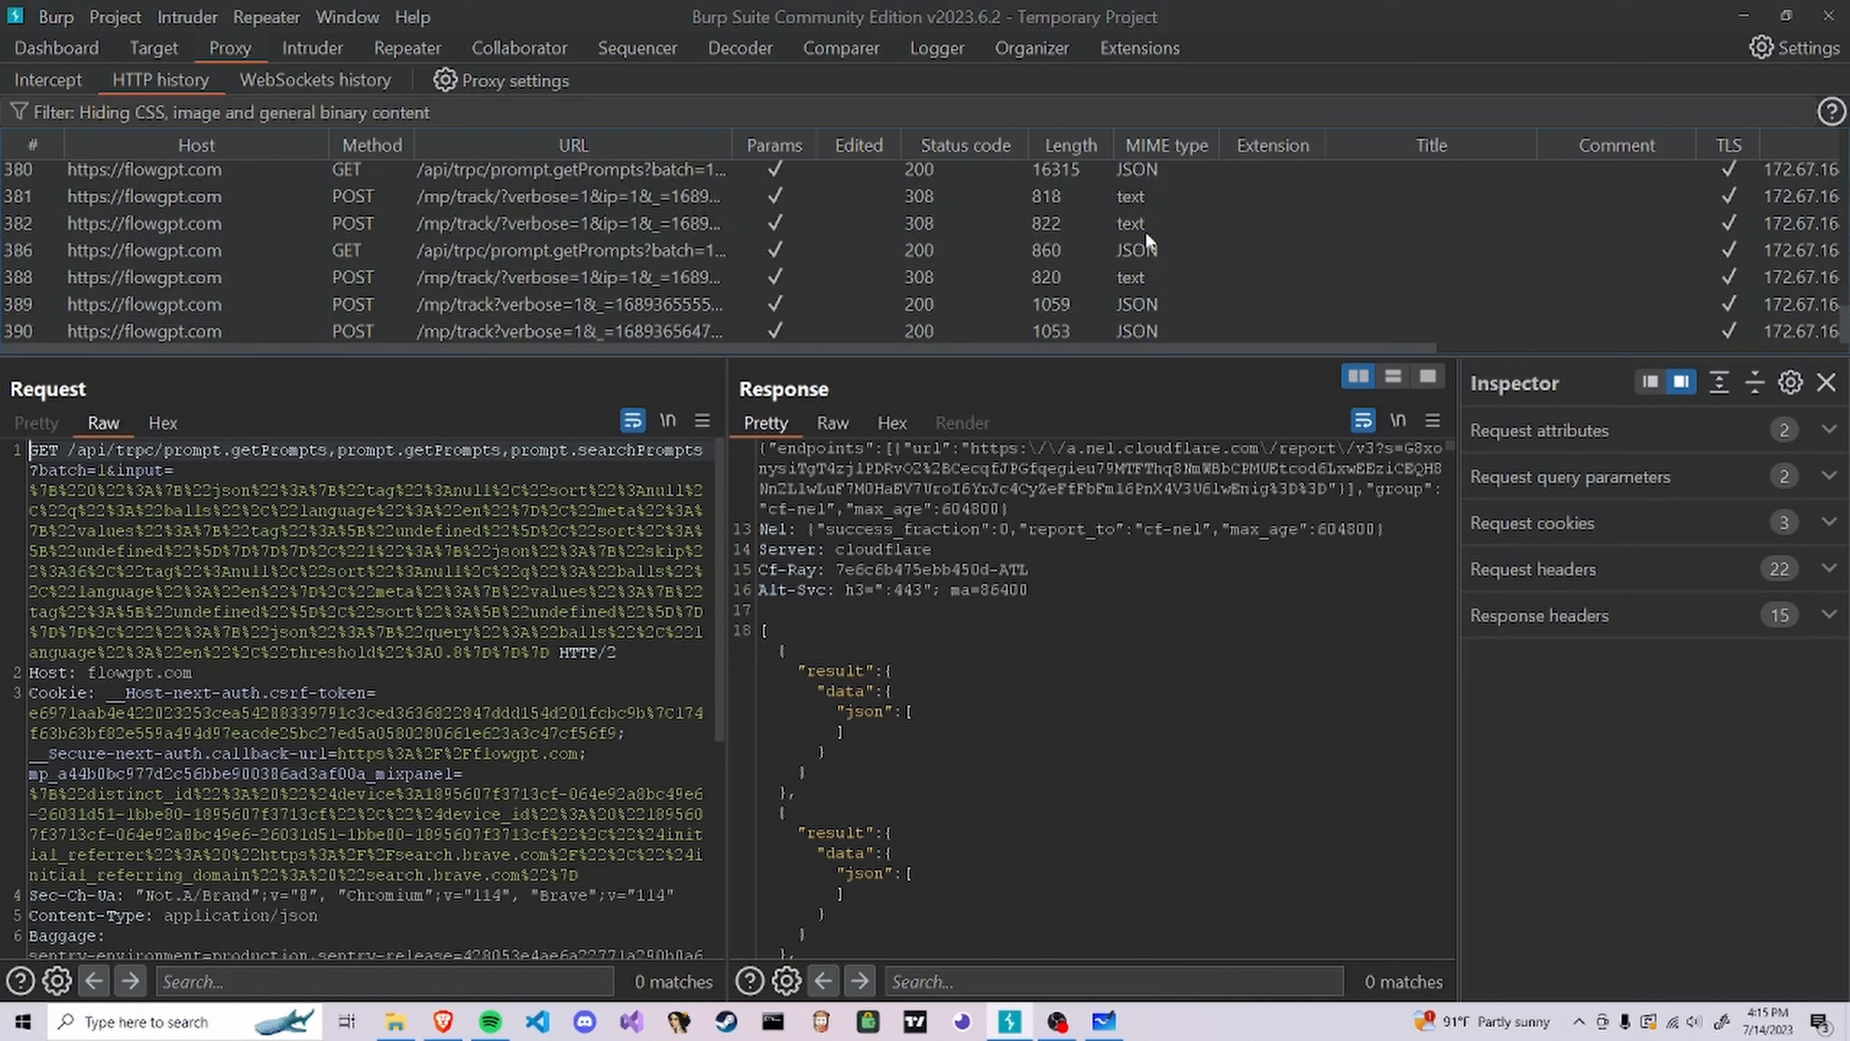
{"action": "scroll", "coordinate": [1069, 282], "scroll_direction": "up", "scroll_amount": 6}
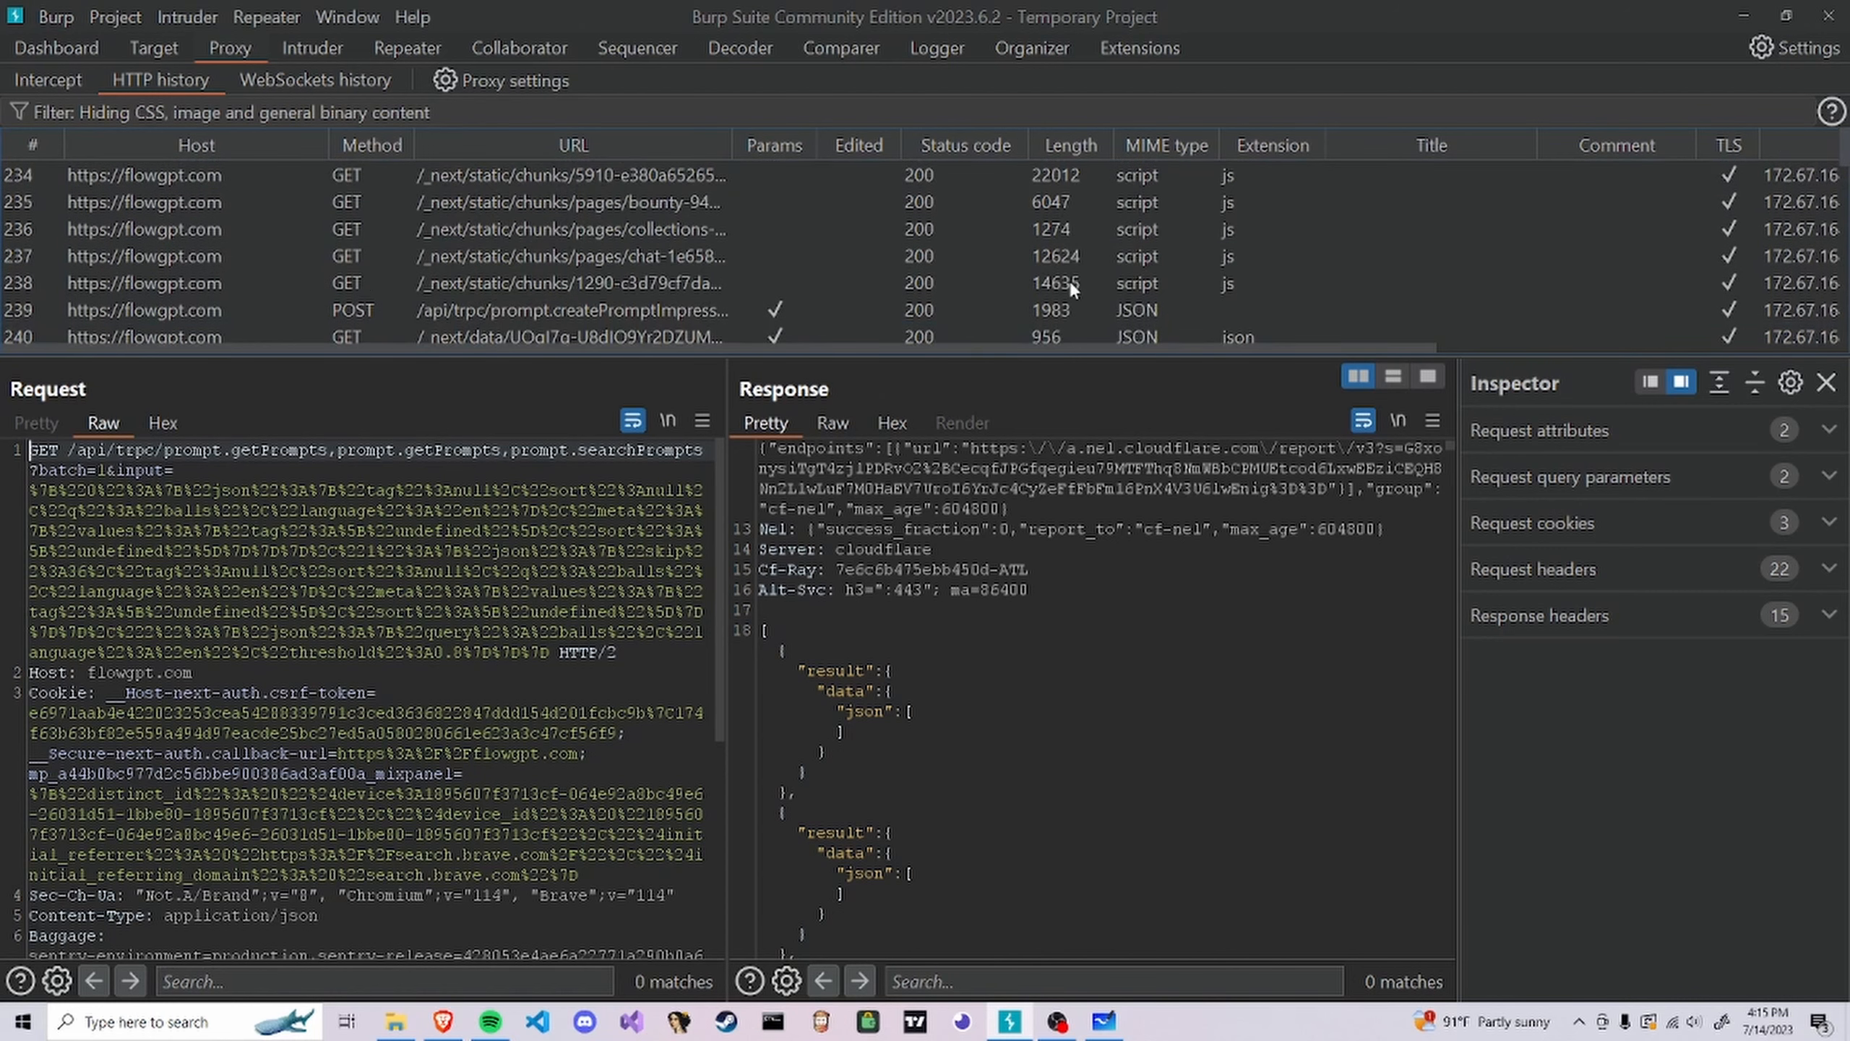
{"action": "scroll", "coordinate": [1069, 278], "scroll_direction": "down", "scroll_amount": 3}
{"action": "scroll", "coordinate": [1070, 278], "scroll_direction": "up", "scroll_amount": 3}
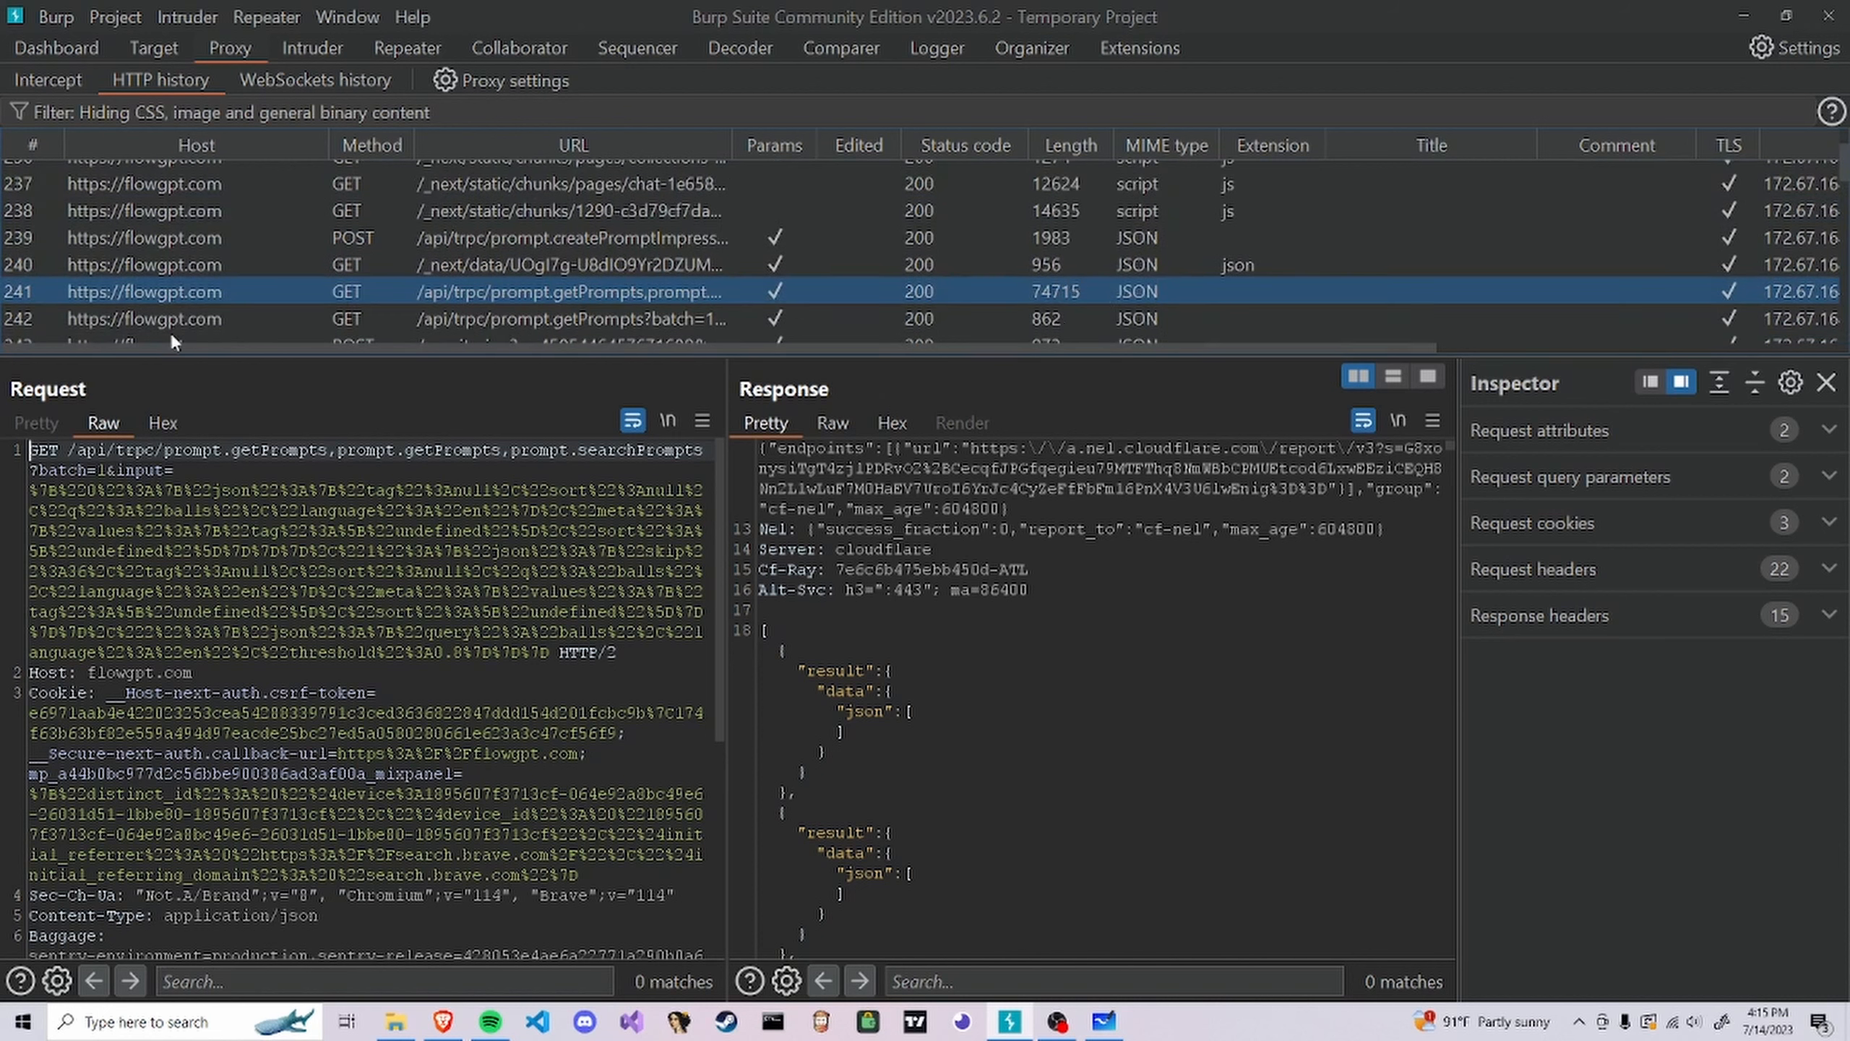
{"action": "scroll", "coordinate": [333, 602], "scroll_direction": "down", "scroll_amount": 6}
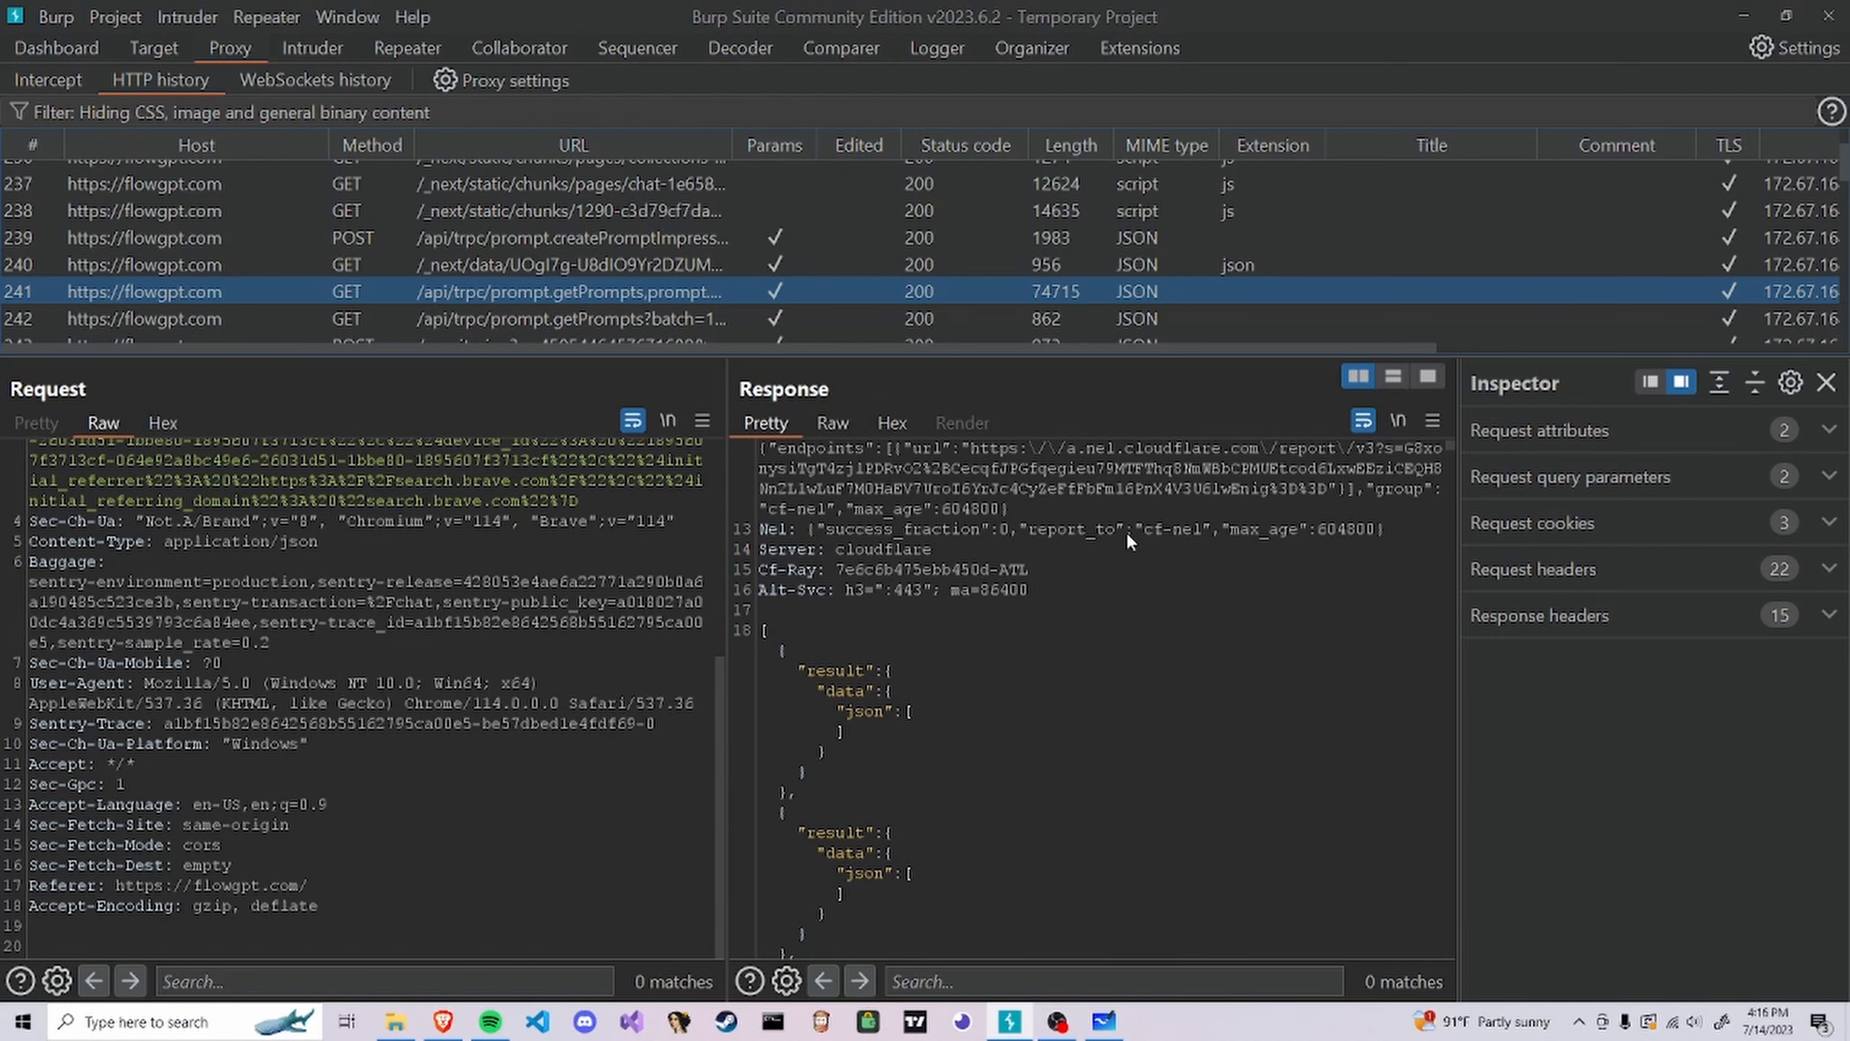
{"action": "key", "text": "Up"}
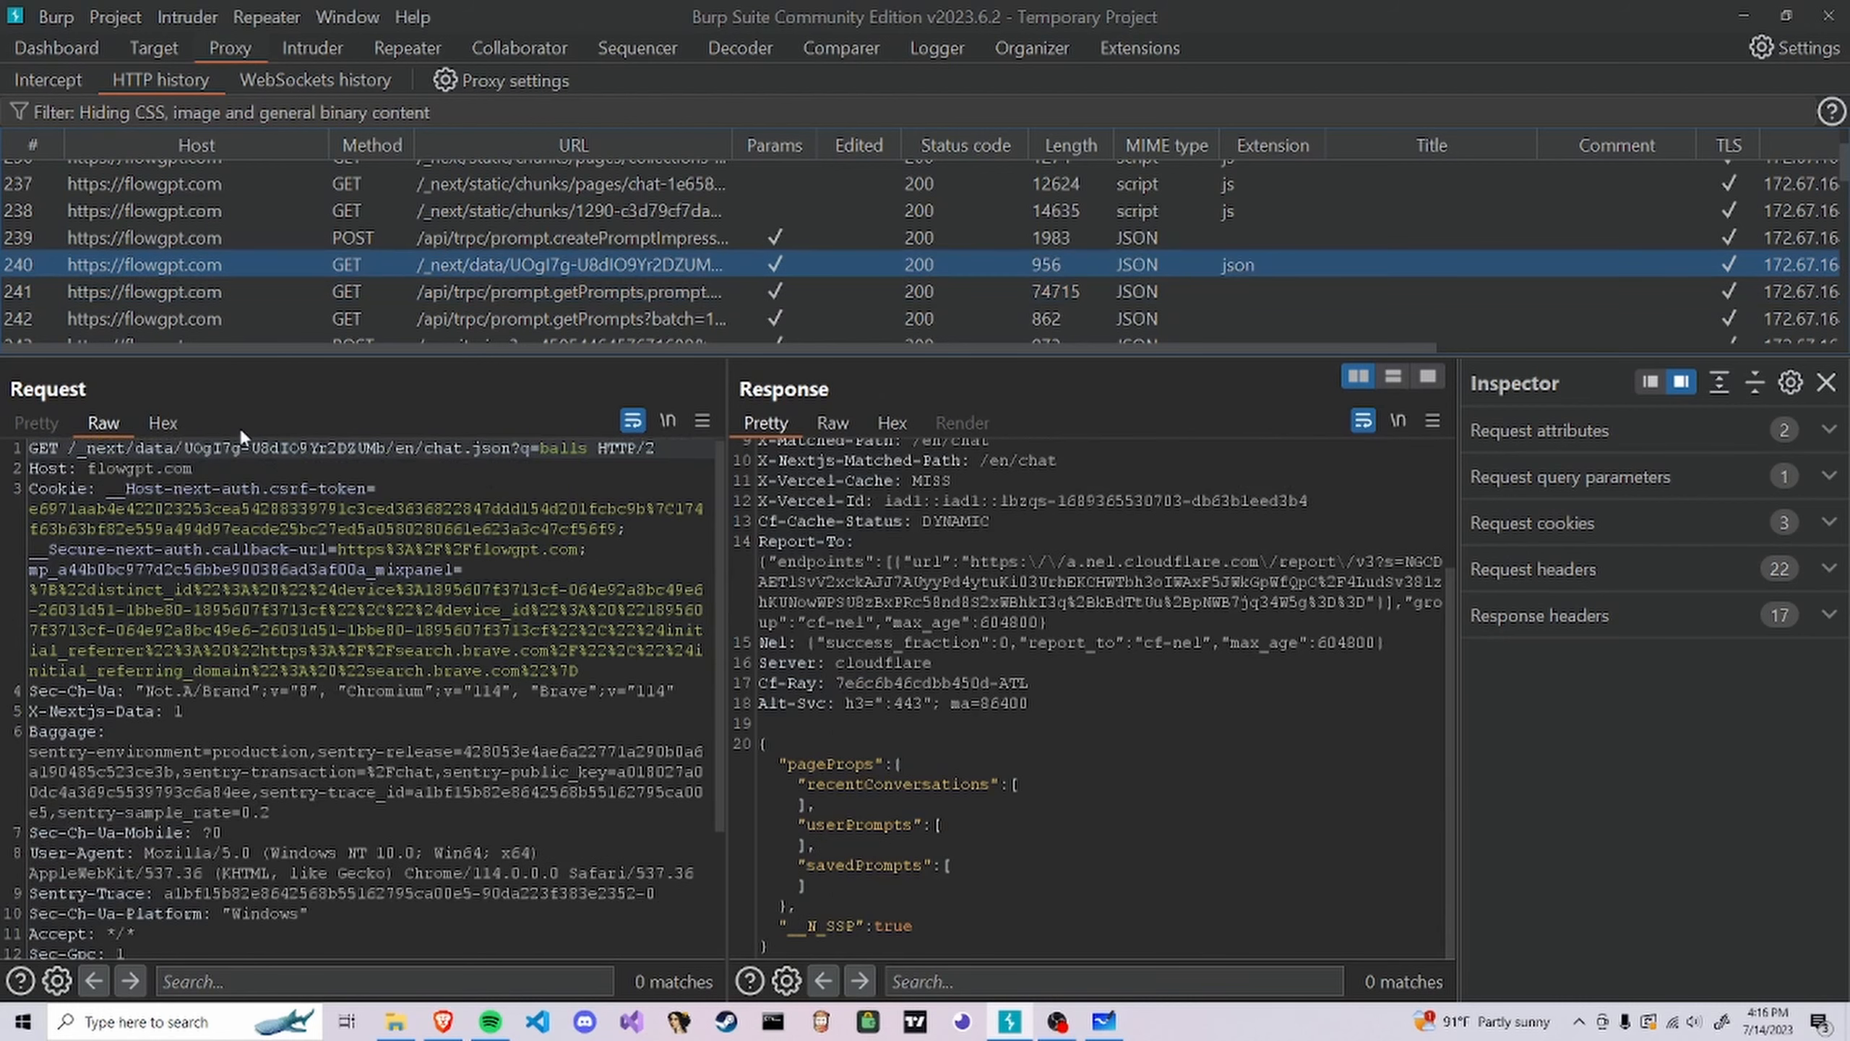
Filter the HTTP history to show only the json file extension and inspect entries 373 and 240
{"action": "left_click", "coordinate": [98, 115]}
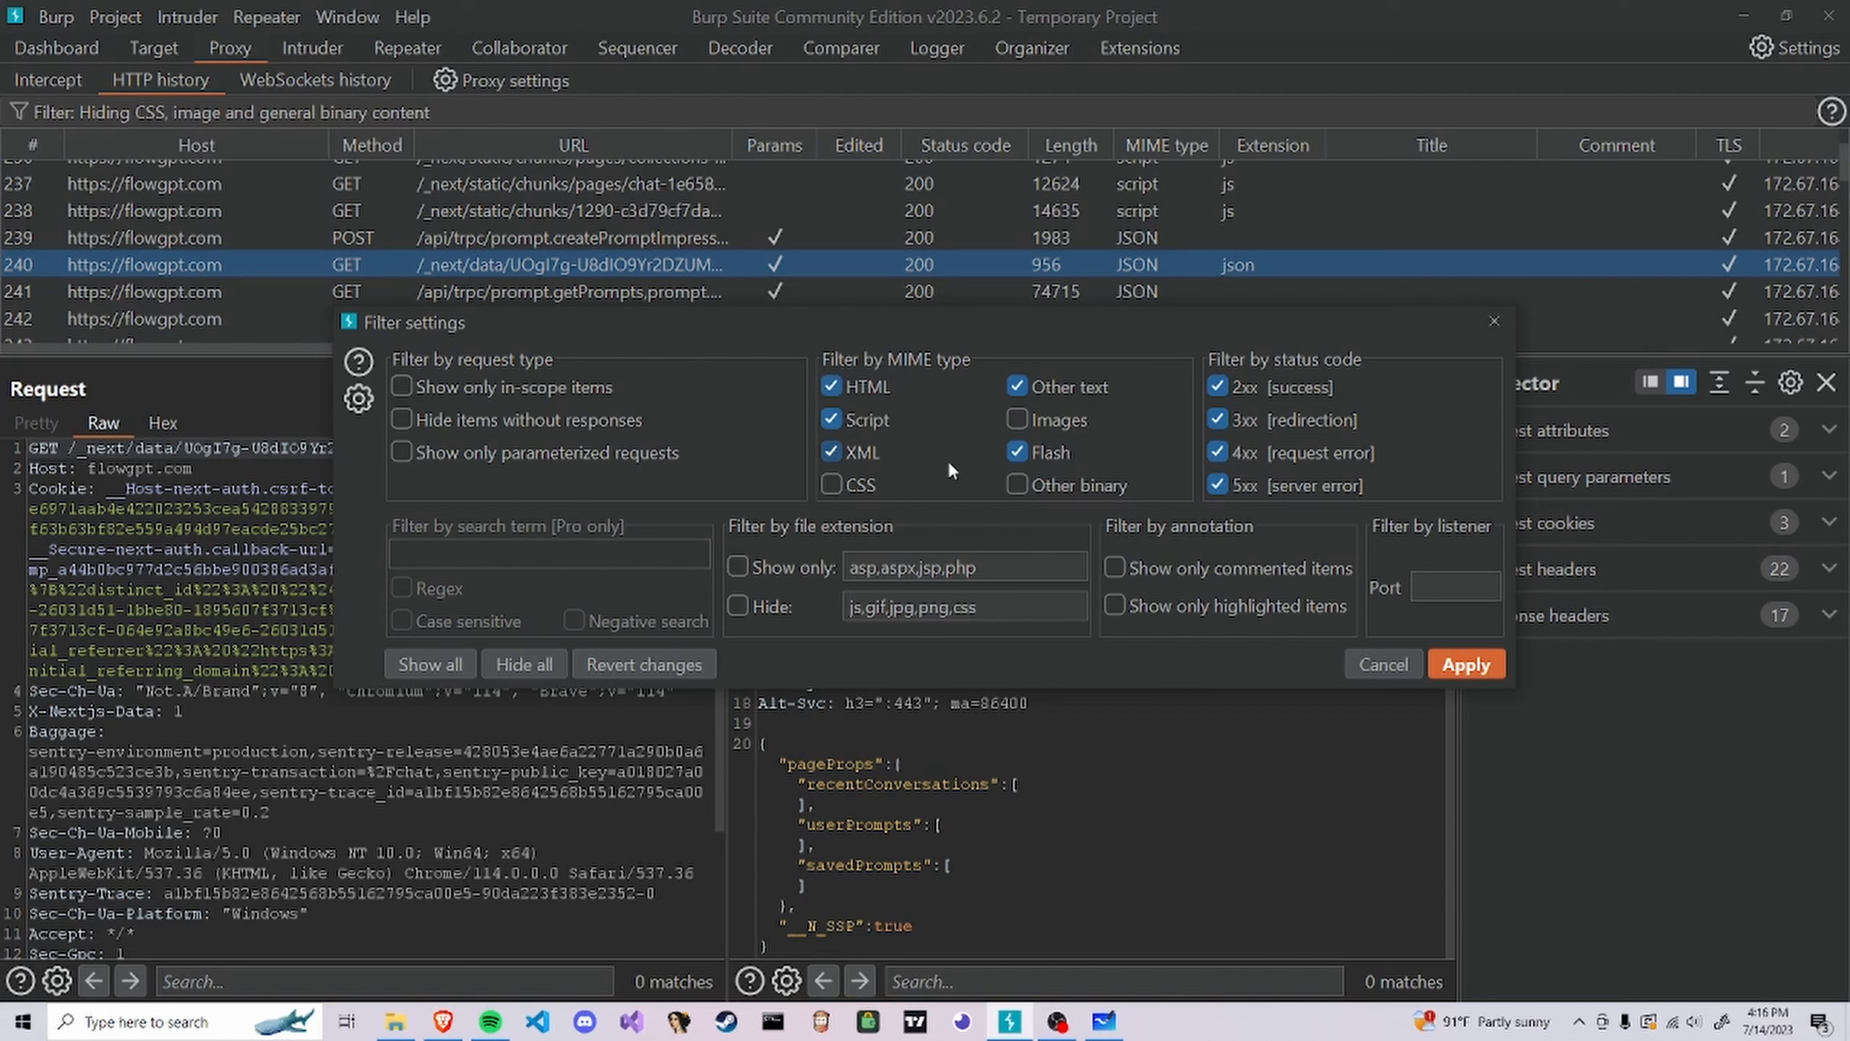
{"action": "left_click", "coordinate": [816, 570]}
{"action": "key", "text": "Tab"}
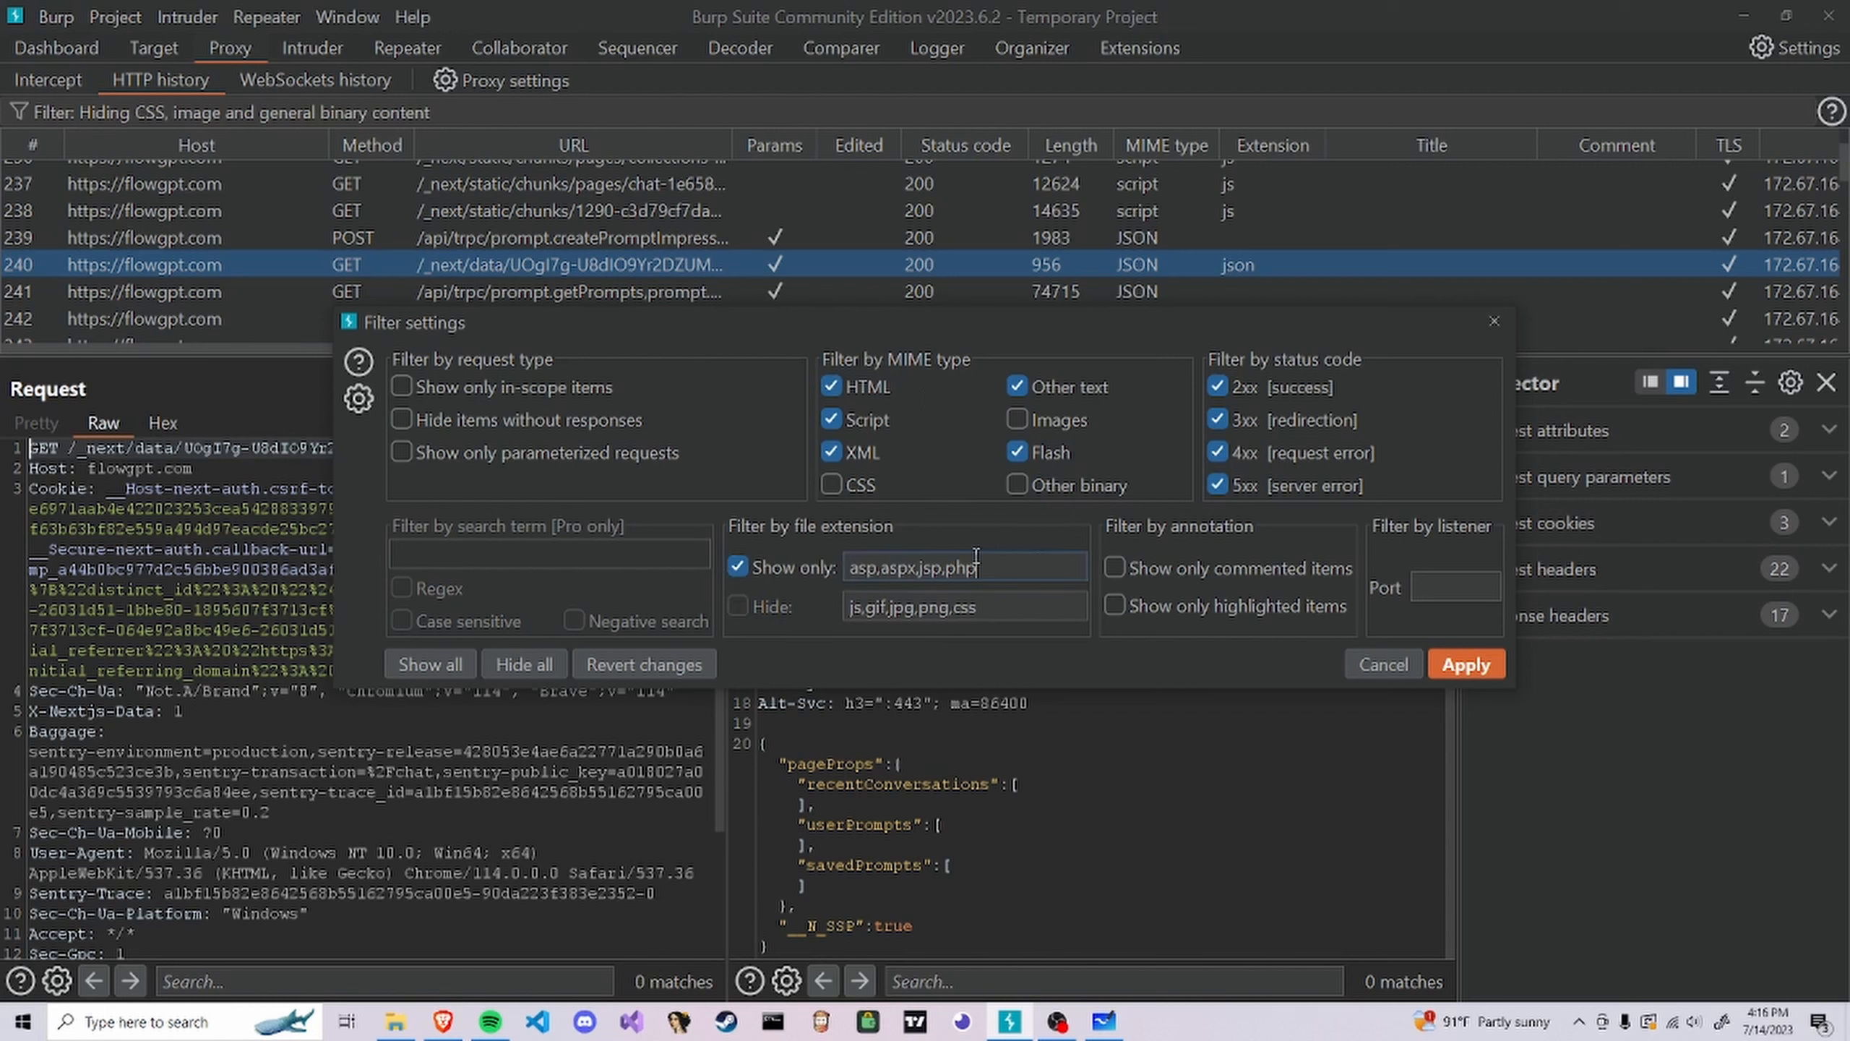
{"action": "key", "text": "ctrl+a"}
{"action": "type", "text": "json"}
{"action": "left_click", "coordinate": [1466, 665]}
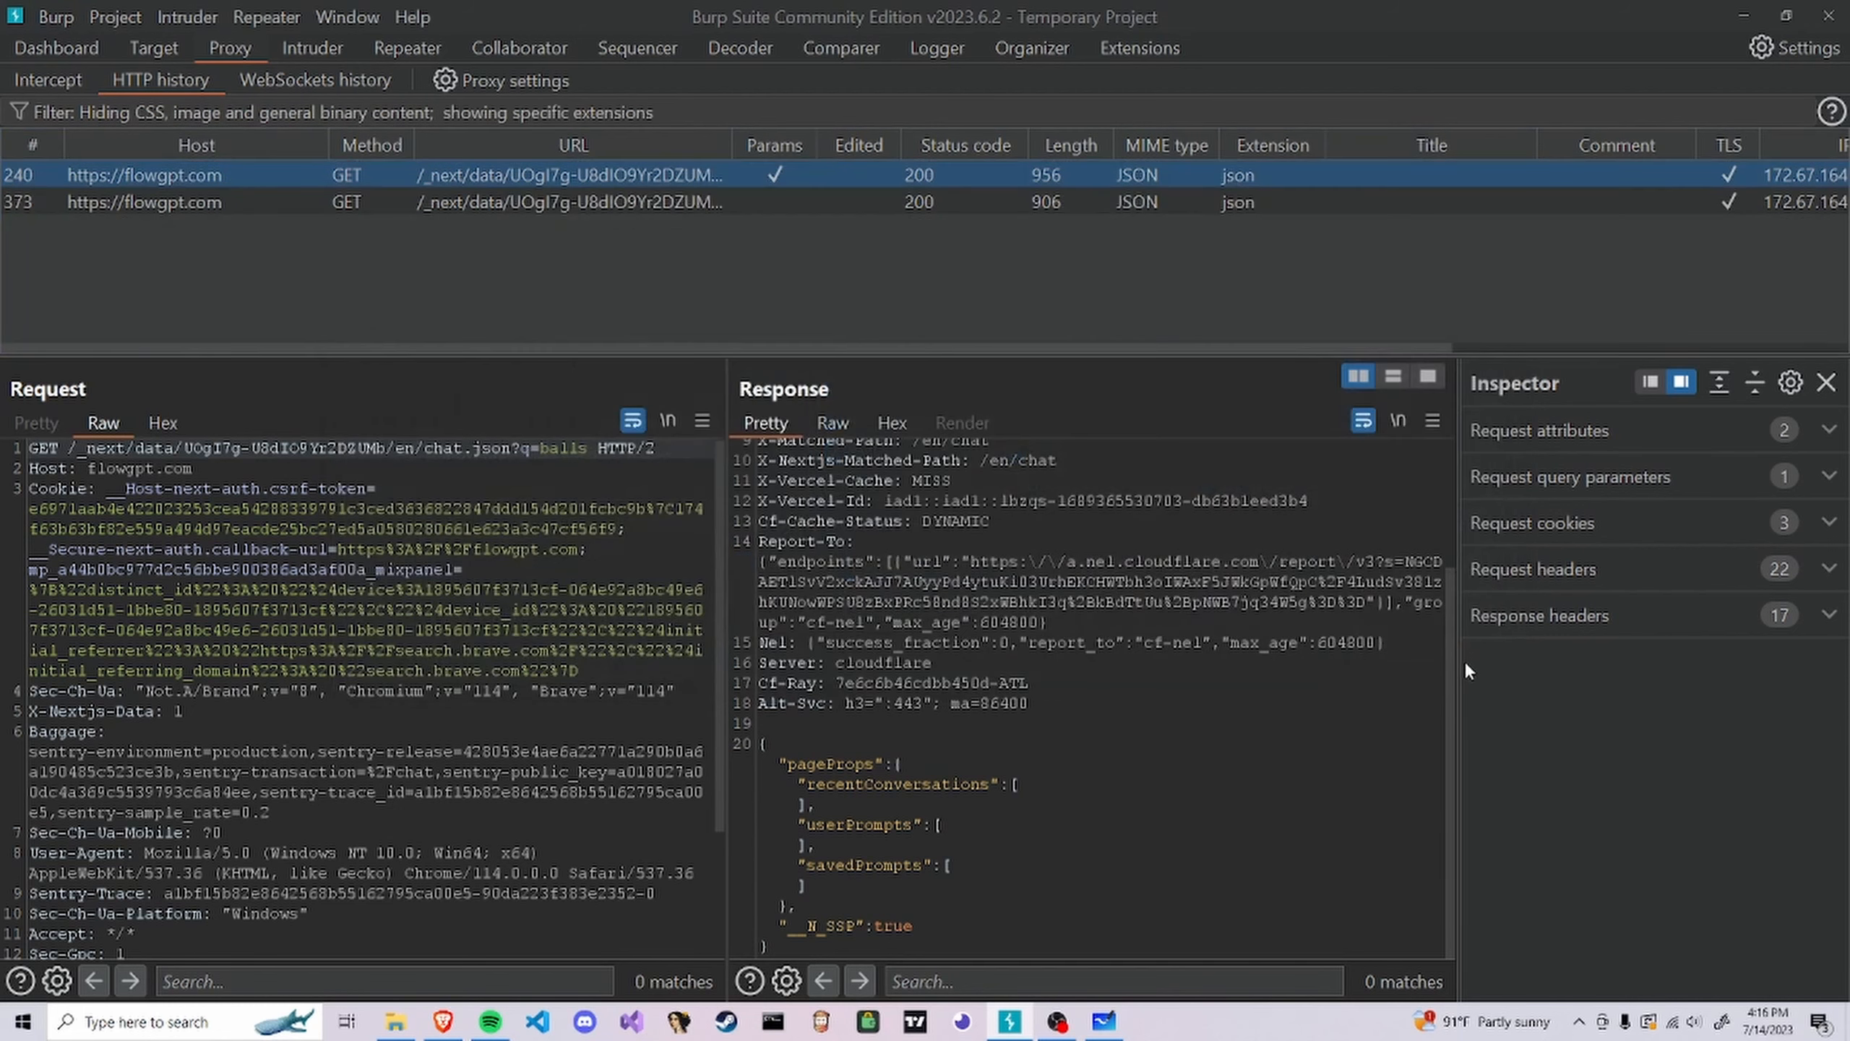
{"action": "left_click", "coordinate": [1197, 210]}
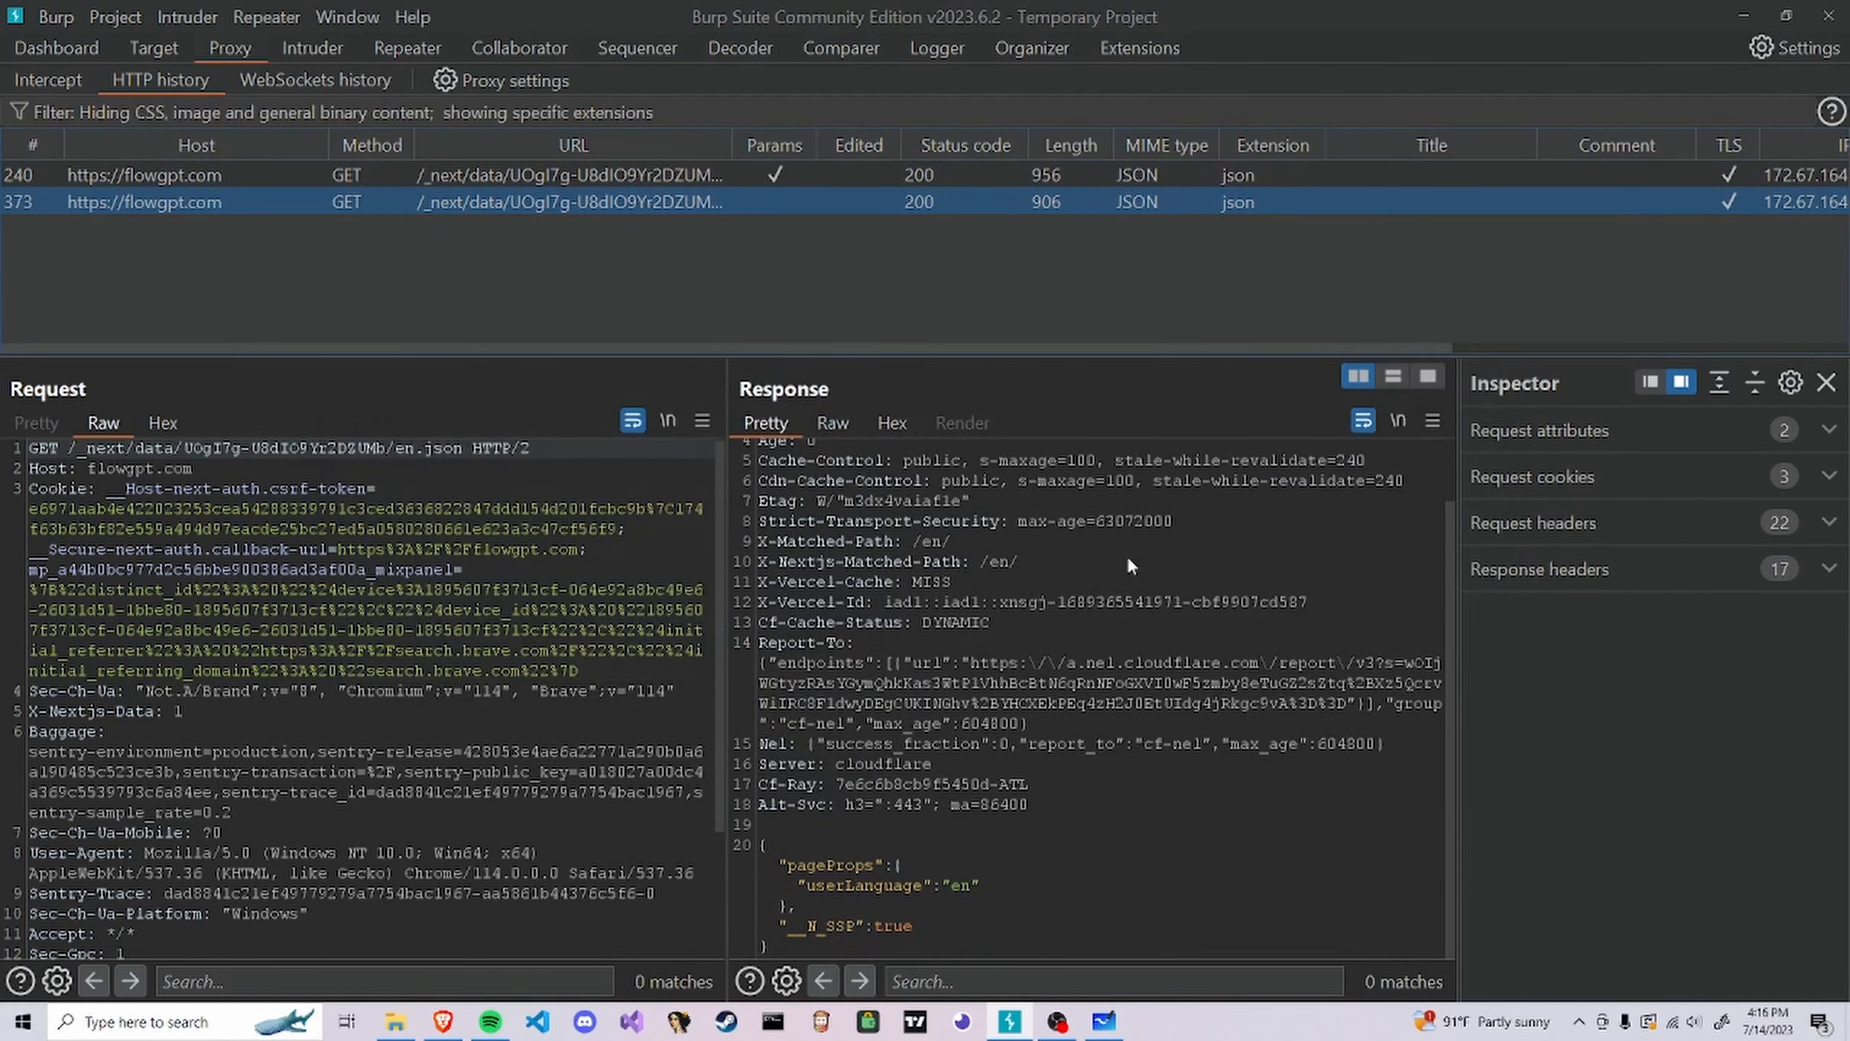
{"action": "left_click", "coordinate": [1166, 167]}
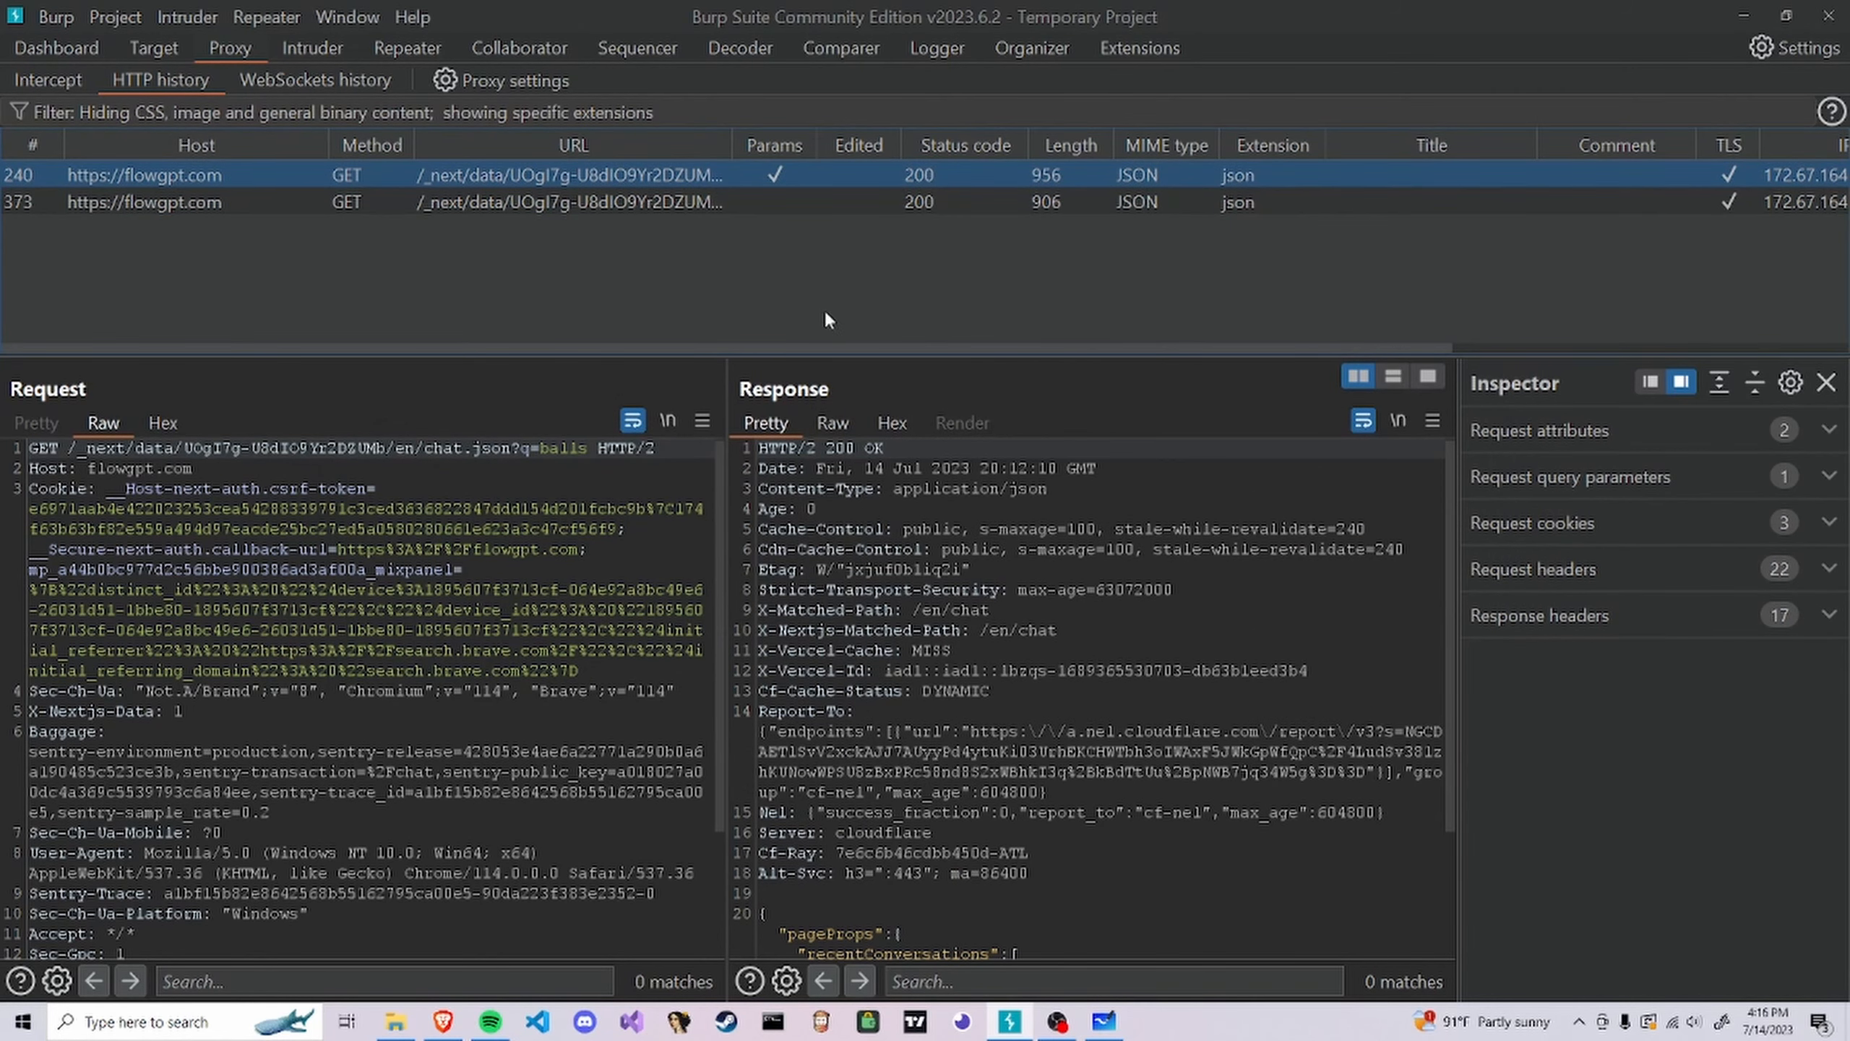
Remove the json extension restriction from the HTTP history filter and hide the HTML, XML and Flash MIME types
{"action": "left_click", "coordinate": [229, 115]}
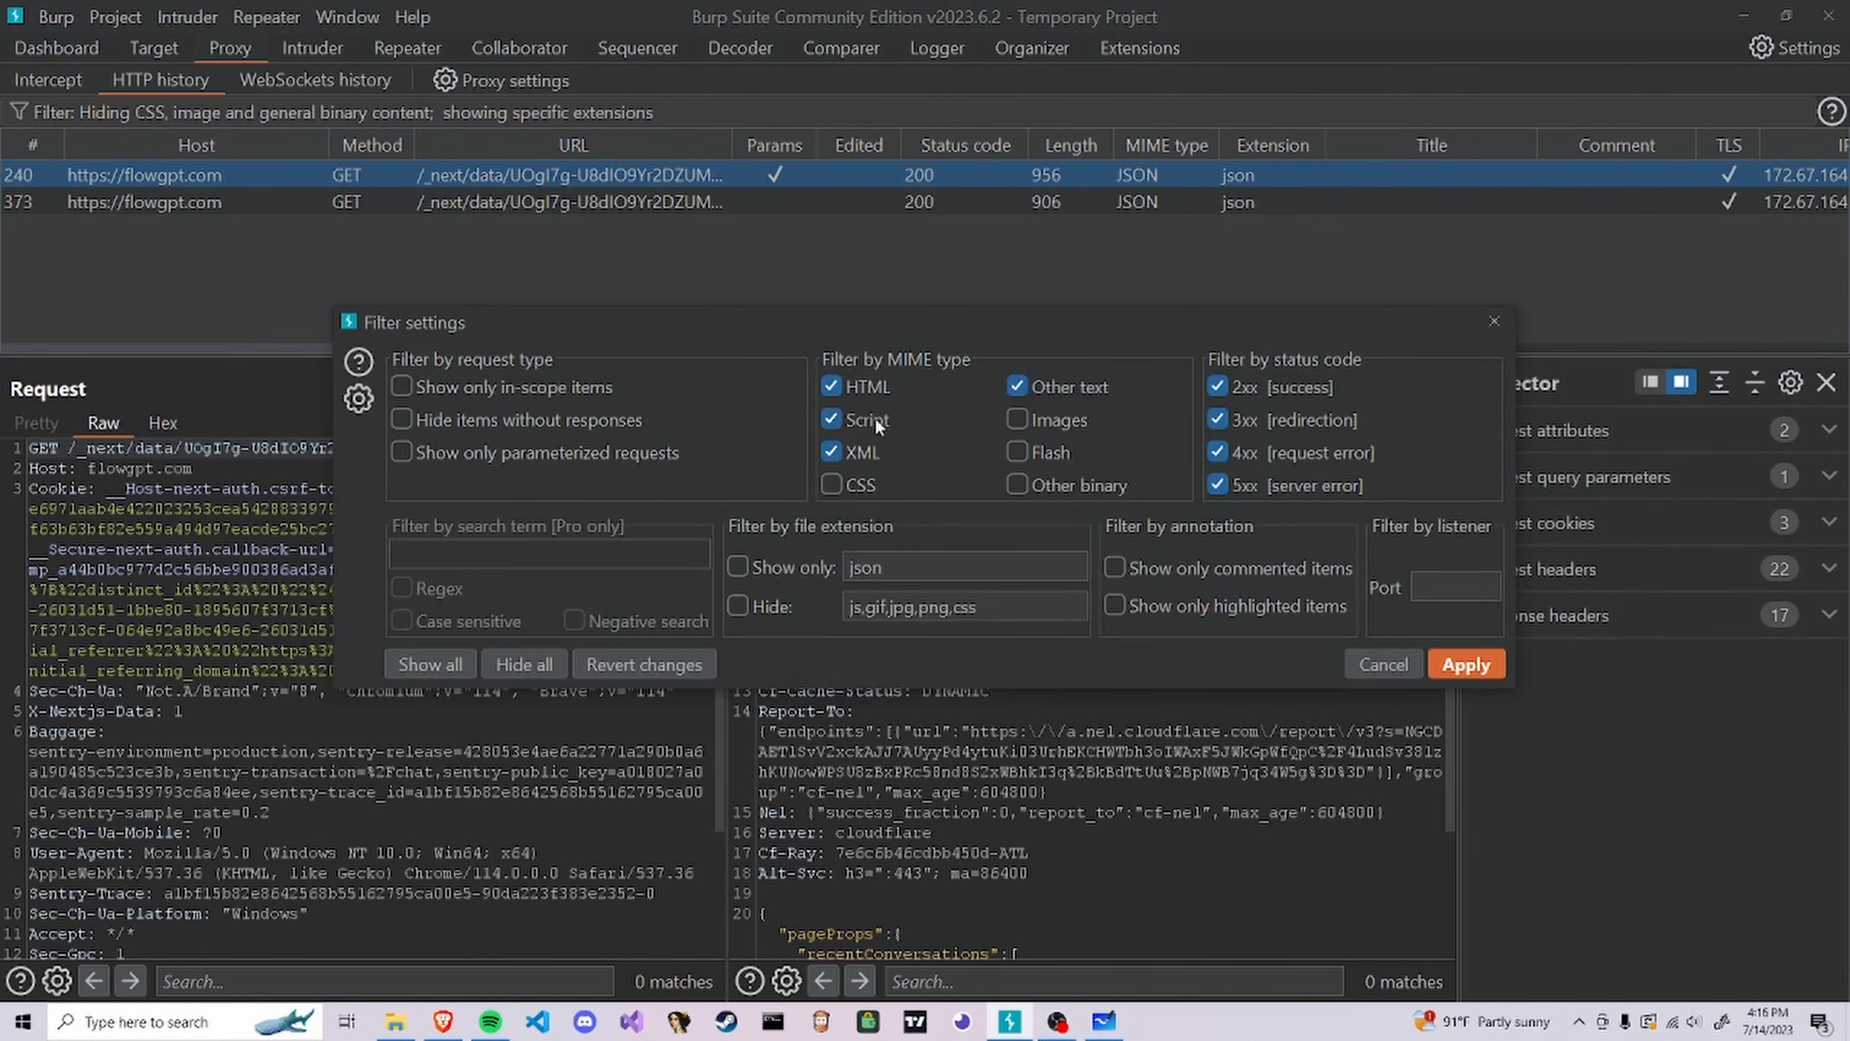
{"action": "left_click", "coordinate": [870, 384]}
{"action": "left_click", "coordinate": [1461, 665]}
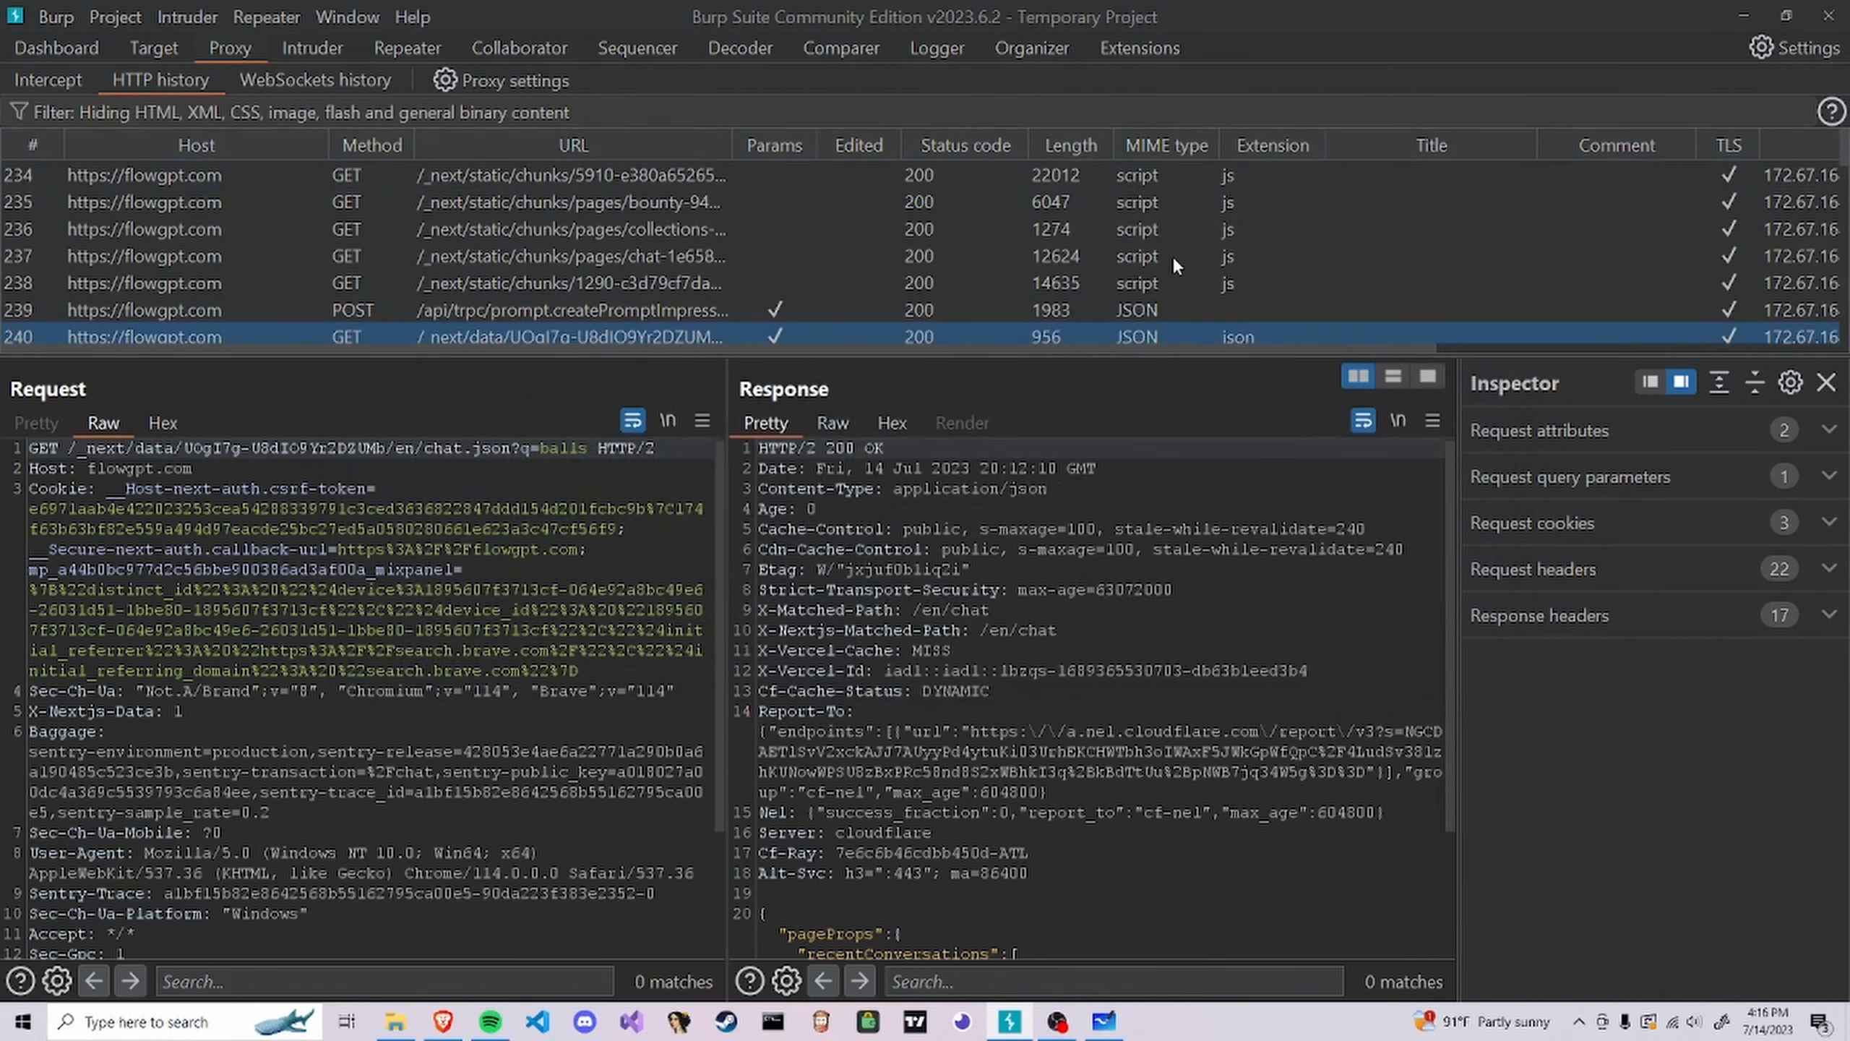
Look further down the HTTP history and inspect a flowgpt.com POST request to /api/trpc/prompt.createPromptImpressionRecord
{"action": "scroll", "coordinate": [1171, 259], "scroll_direction": "down", "scroll_amount": 15}
{"action": "left_click", "coordinate": [1182, 280]}
{"action": "scroll", "coordinate": [1180, 310], "scroll_direction": "down", "scroll_amount": 4}
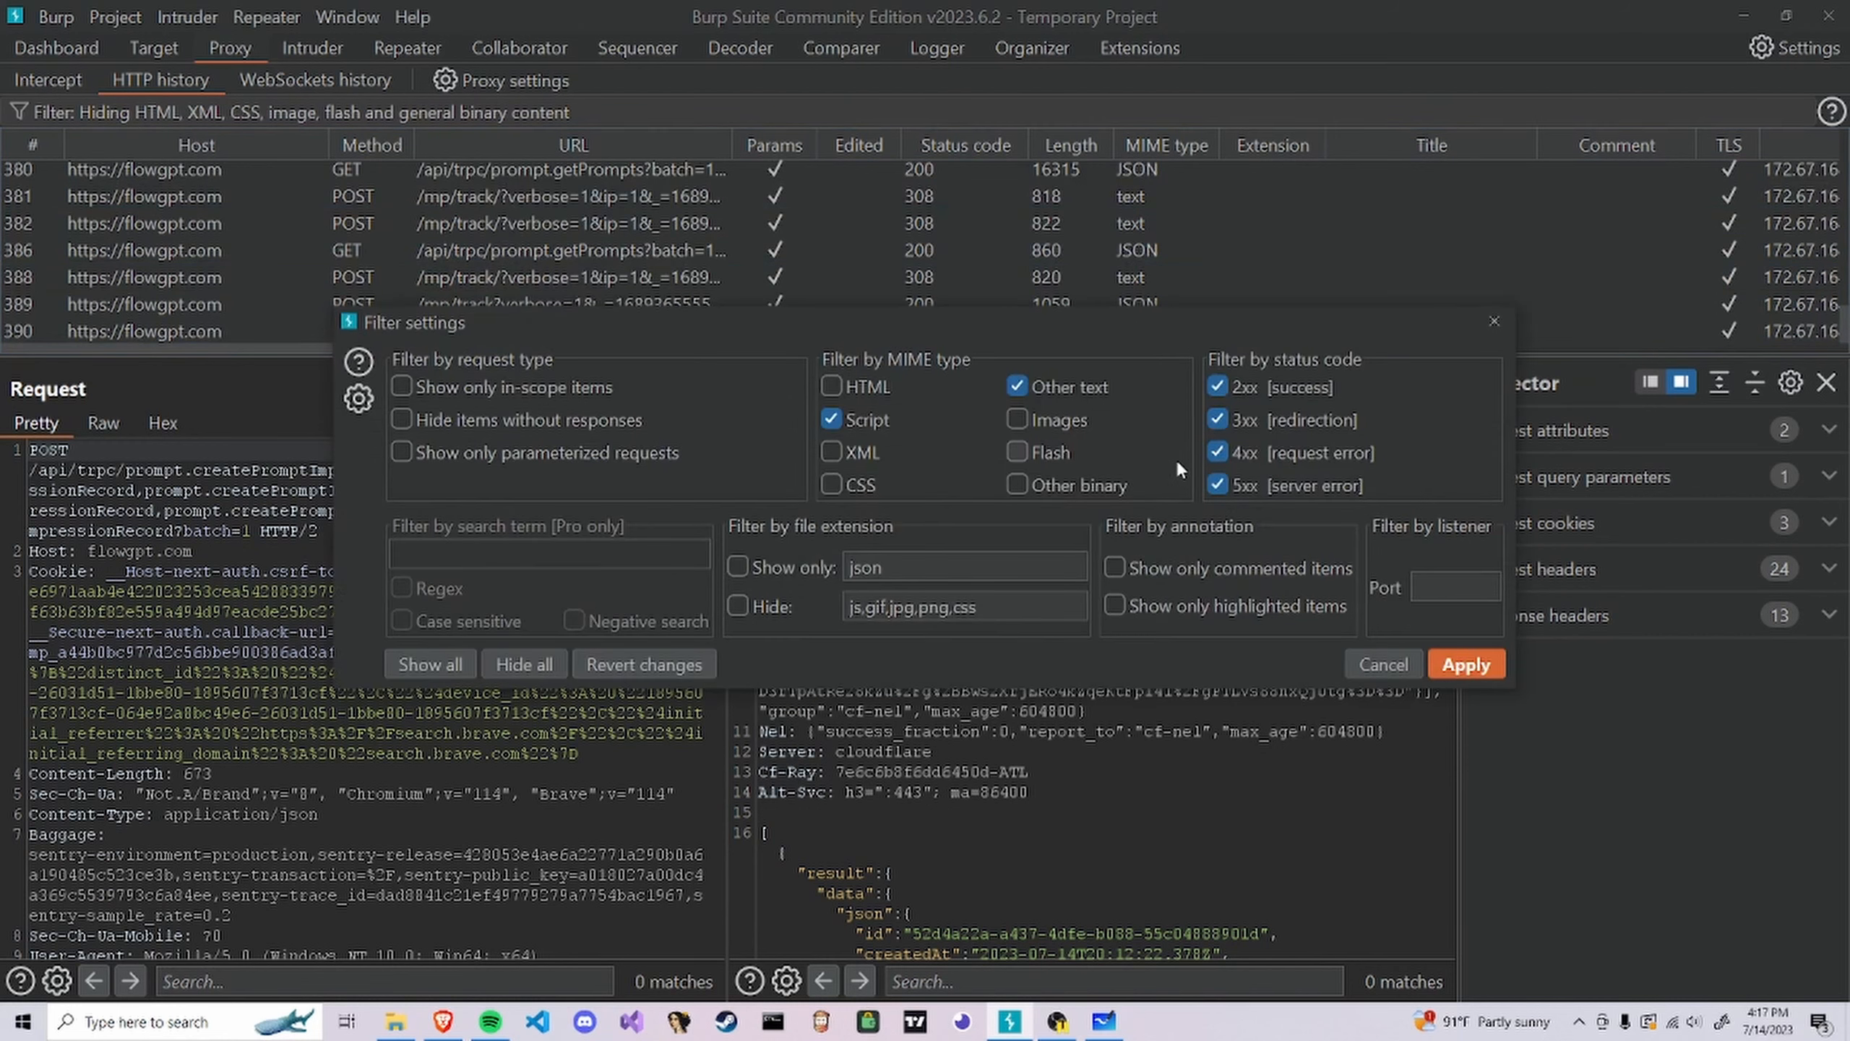
Try restricting the HTTP history filter to 2xx responses by excluding the 3xx, 4xx and 5xx status codes
{"action": "key", "text": "alt"}
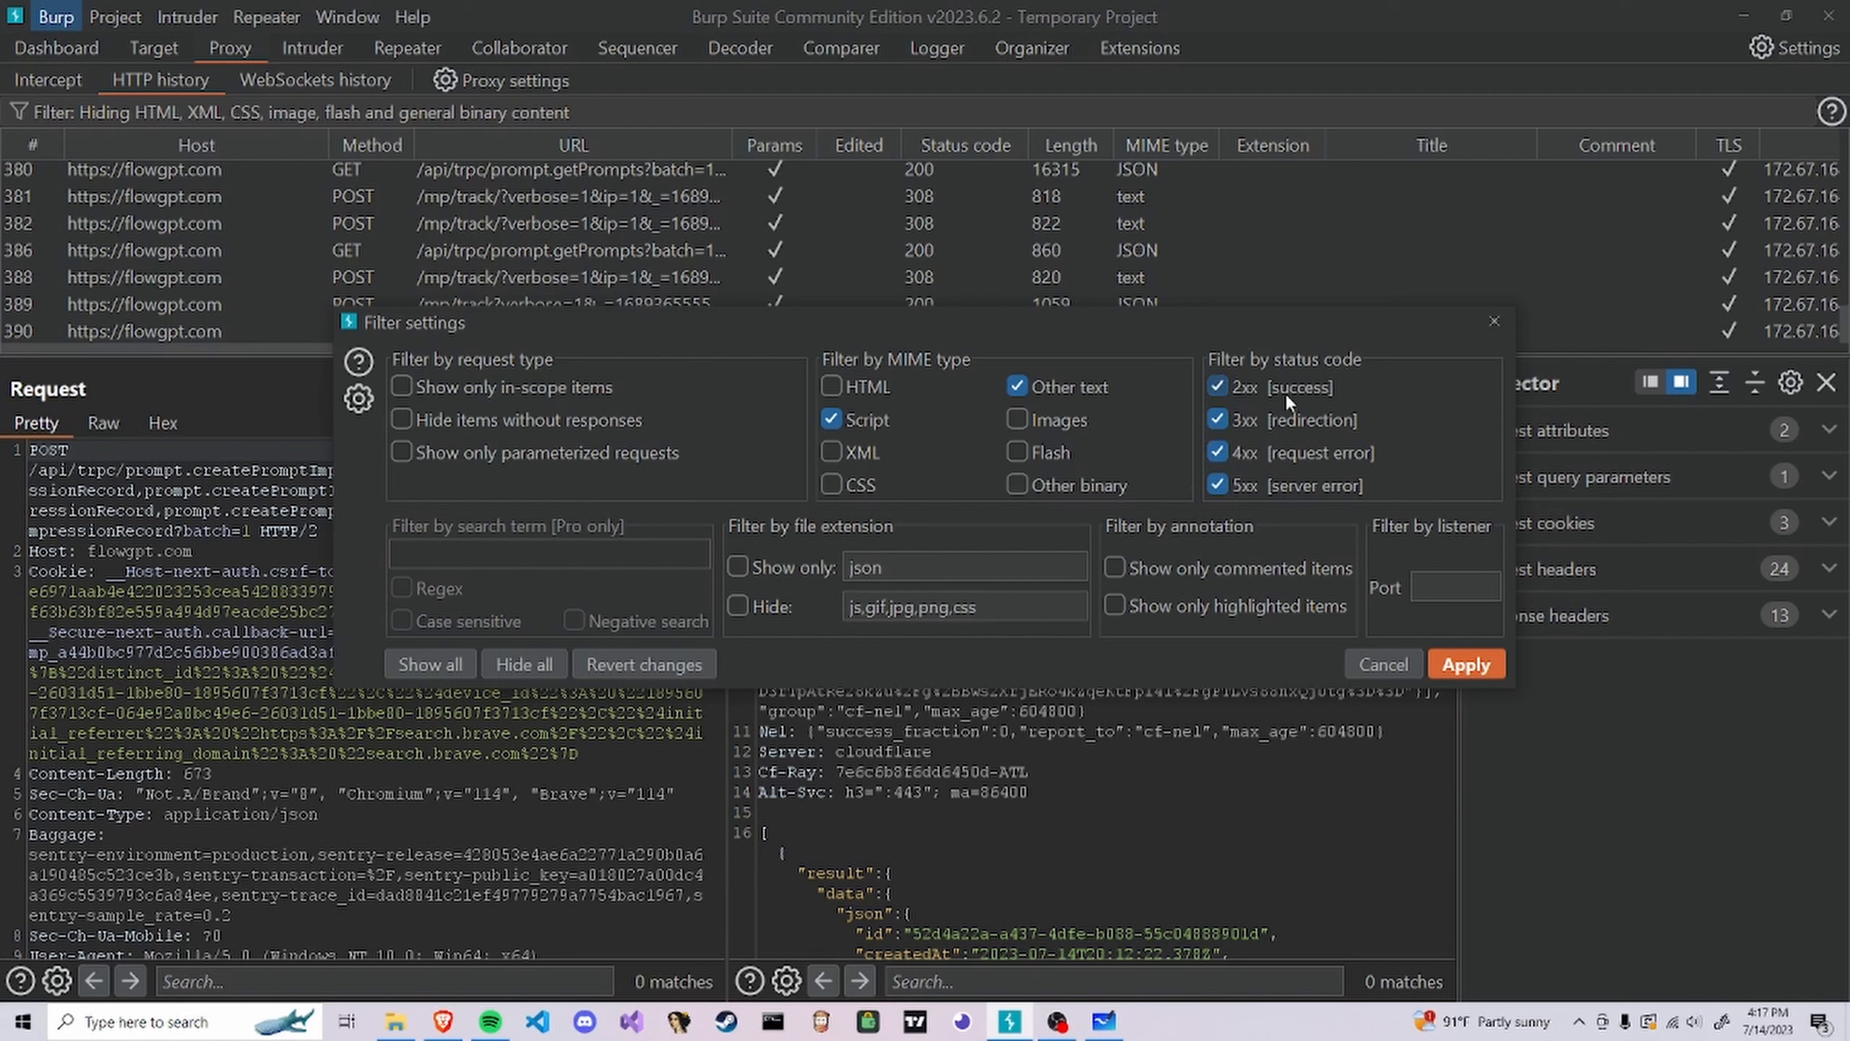
{"action": "left_click", "coordinate": [1235, 421]}
{"action": "left_click", "coordinate": [1238, 451]}
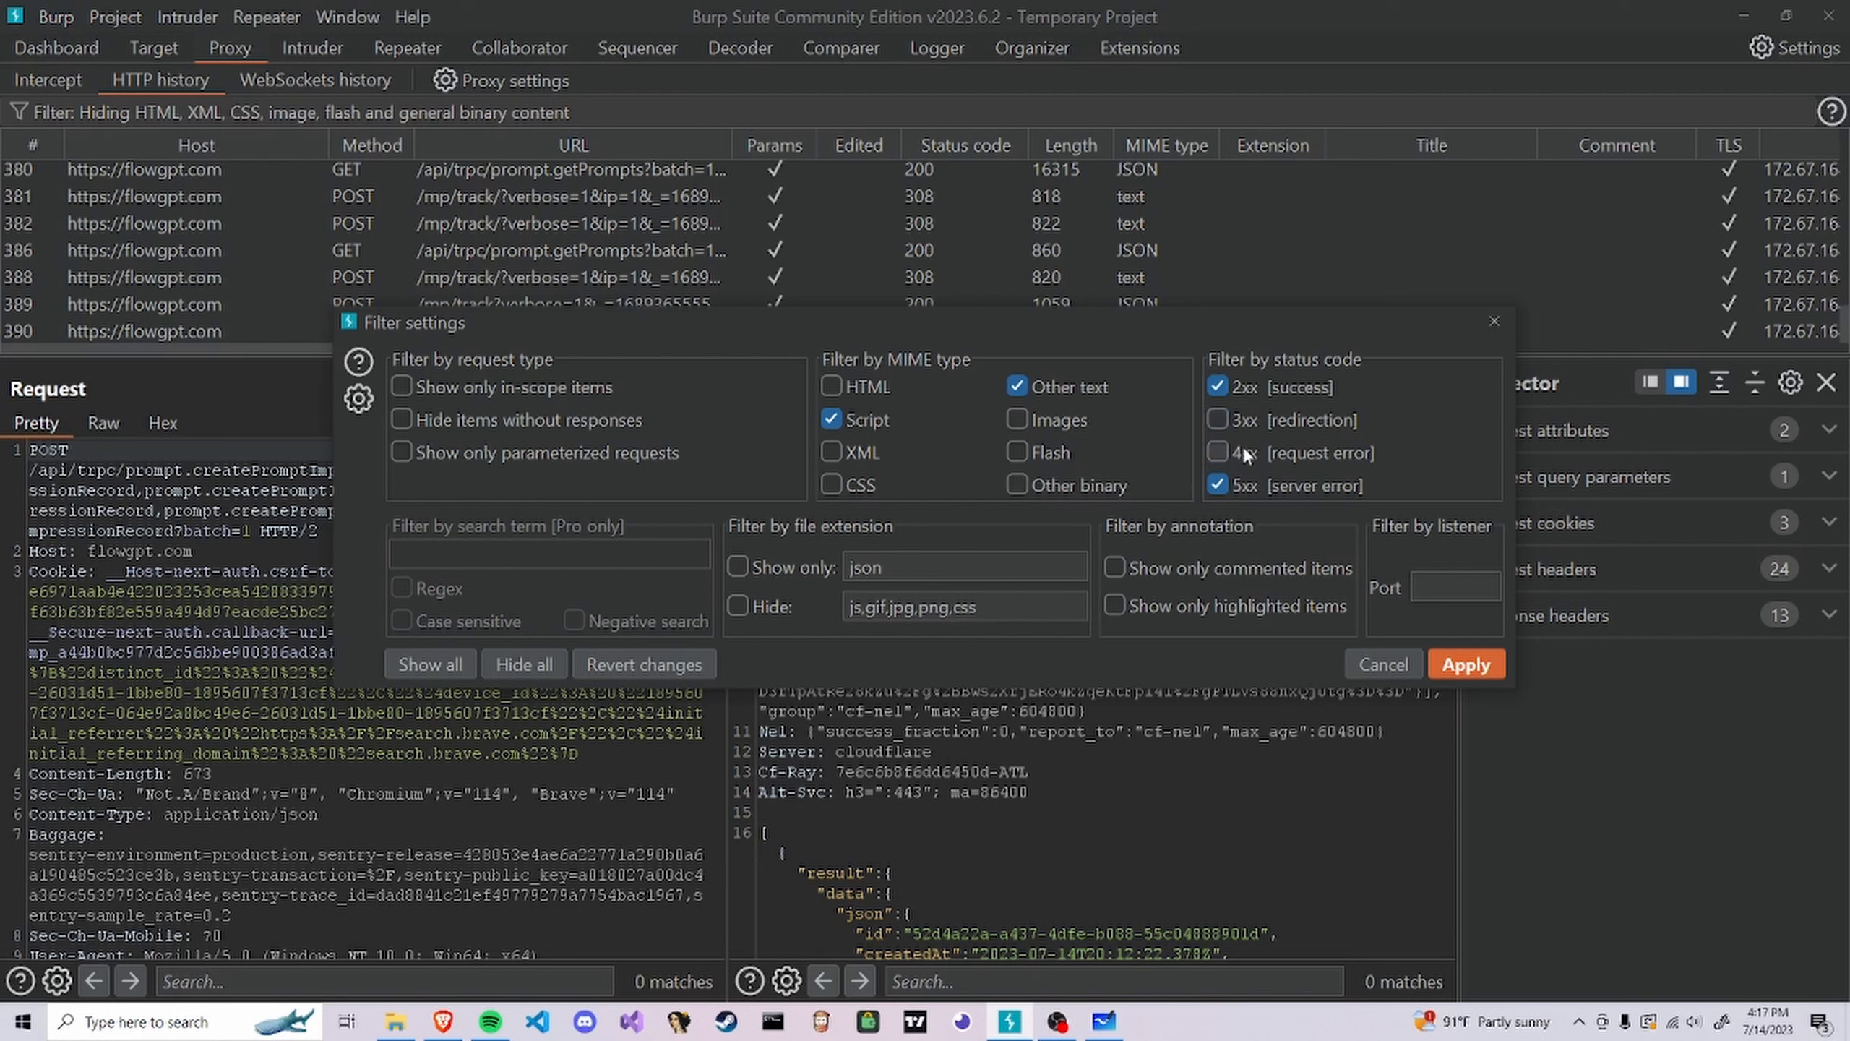
{"action": "left_click", "coordinate": [1231, 484]}
{"action": "key", "text": "Escape"}
Check the WebSockets history and open the binding settings of the 127.0.0.1:8080 proxy listener
{"action": "left_click", "coordinate": [304, 79]}
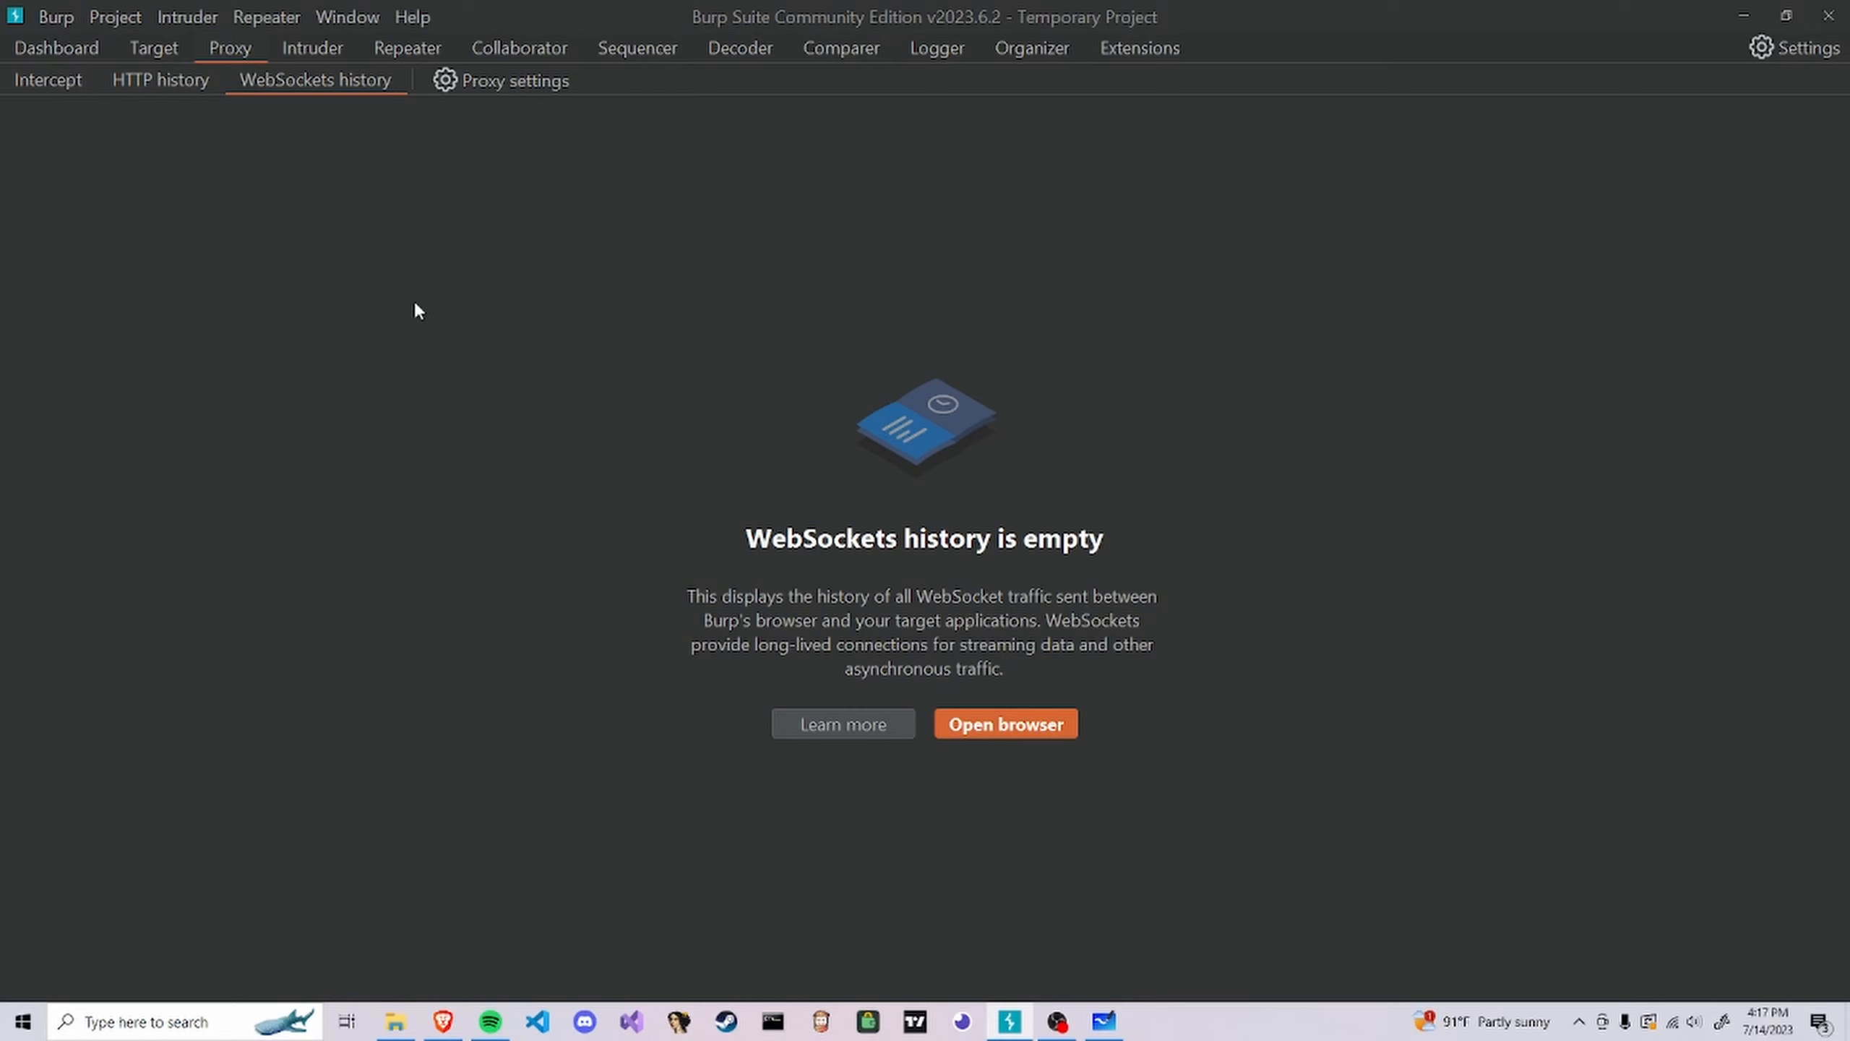
{"action": "left_click", "coordinate": [486, 77]}
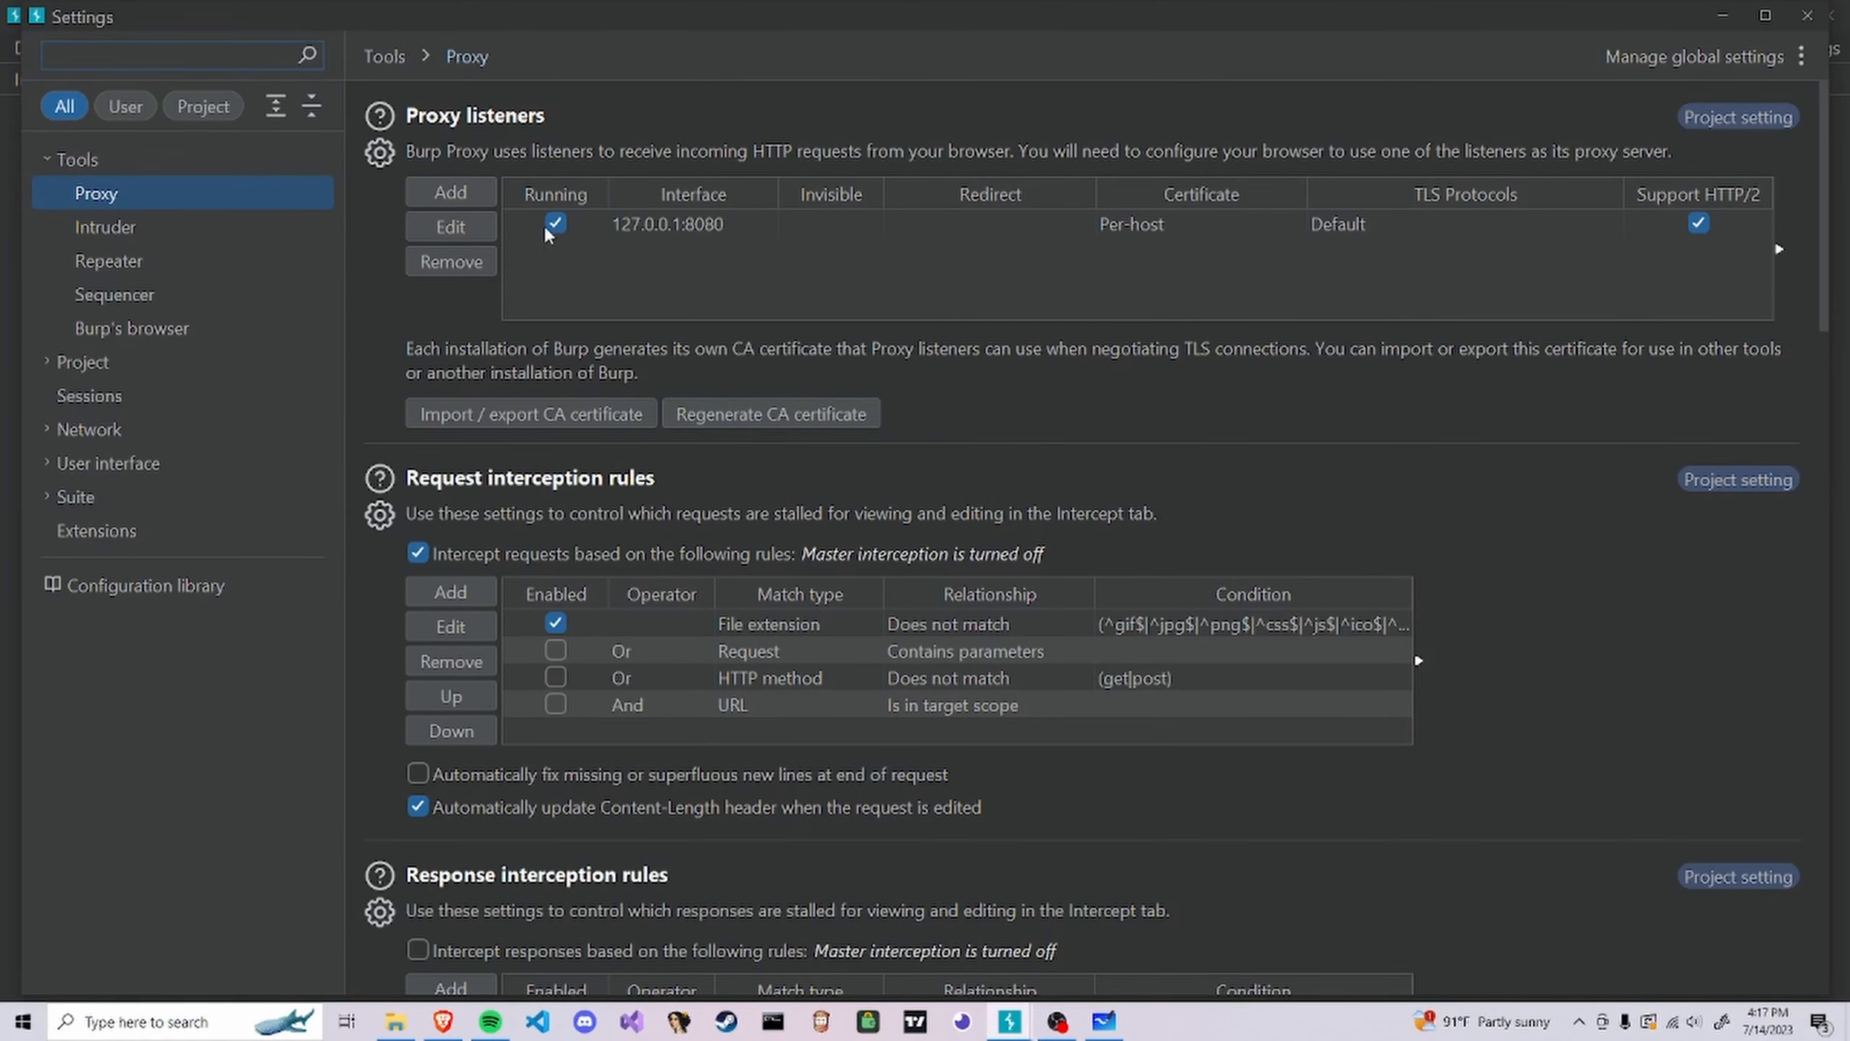
{"action": "left_click", "coordinate": [601, 232]}
{"action": "left_click", "coordinate": [487, 230]}
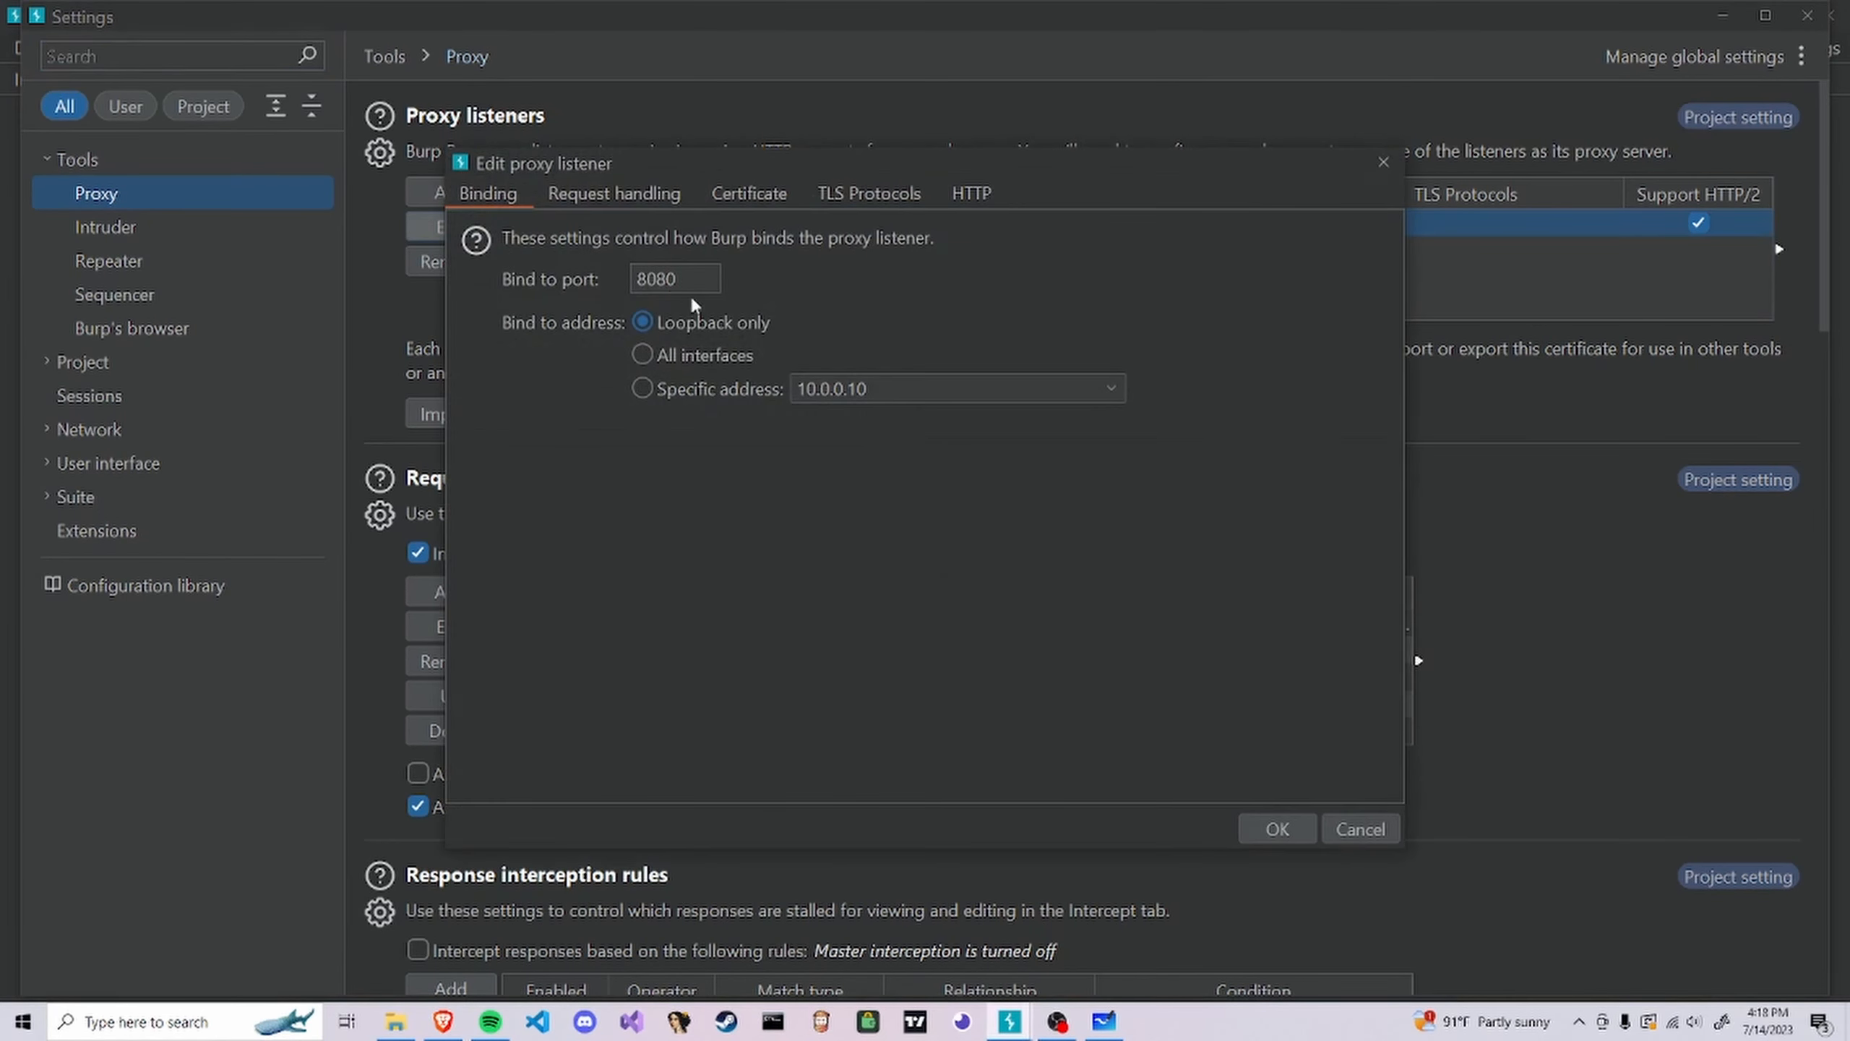
Try binding the proxy listener to the specific address 10.0.0.10
{"action": "left_click", "coordinate": [743, 388]}
{"action": "left_click", "coordinate": [844, 390]}
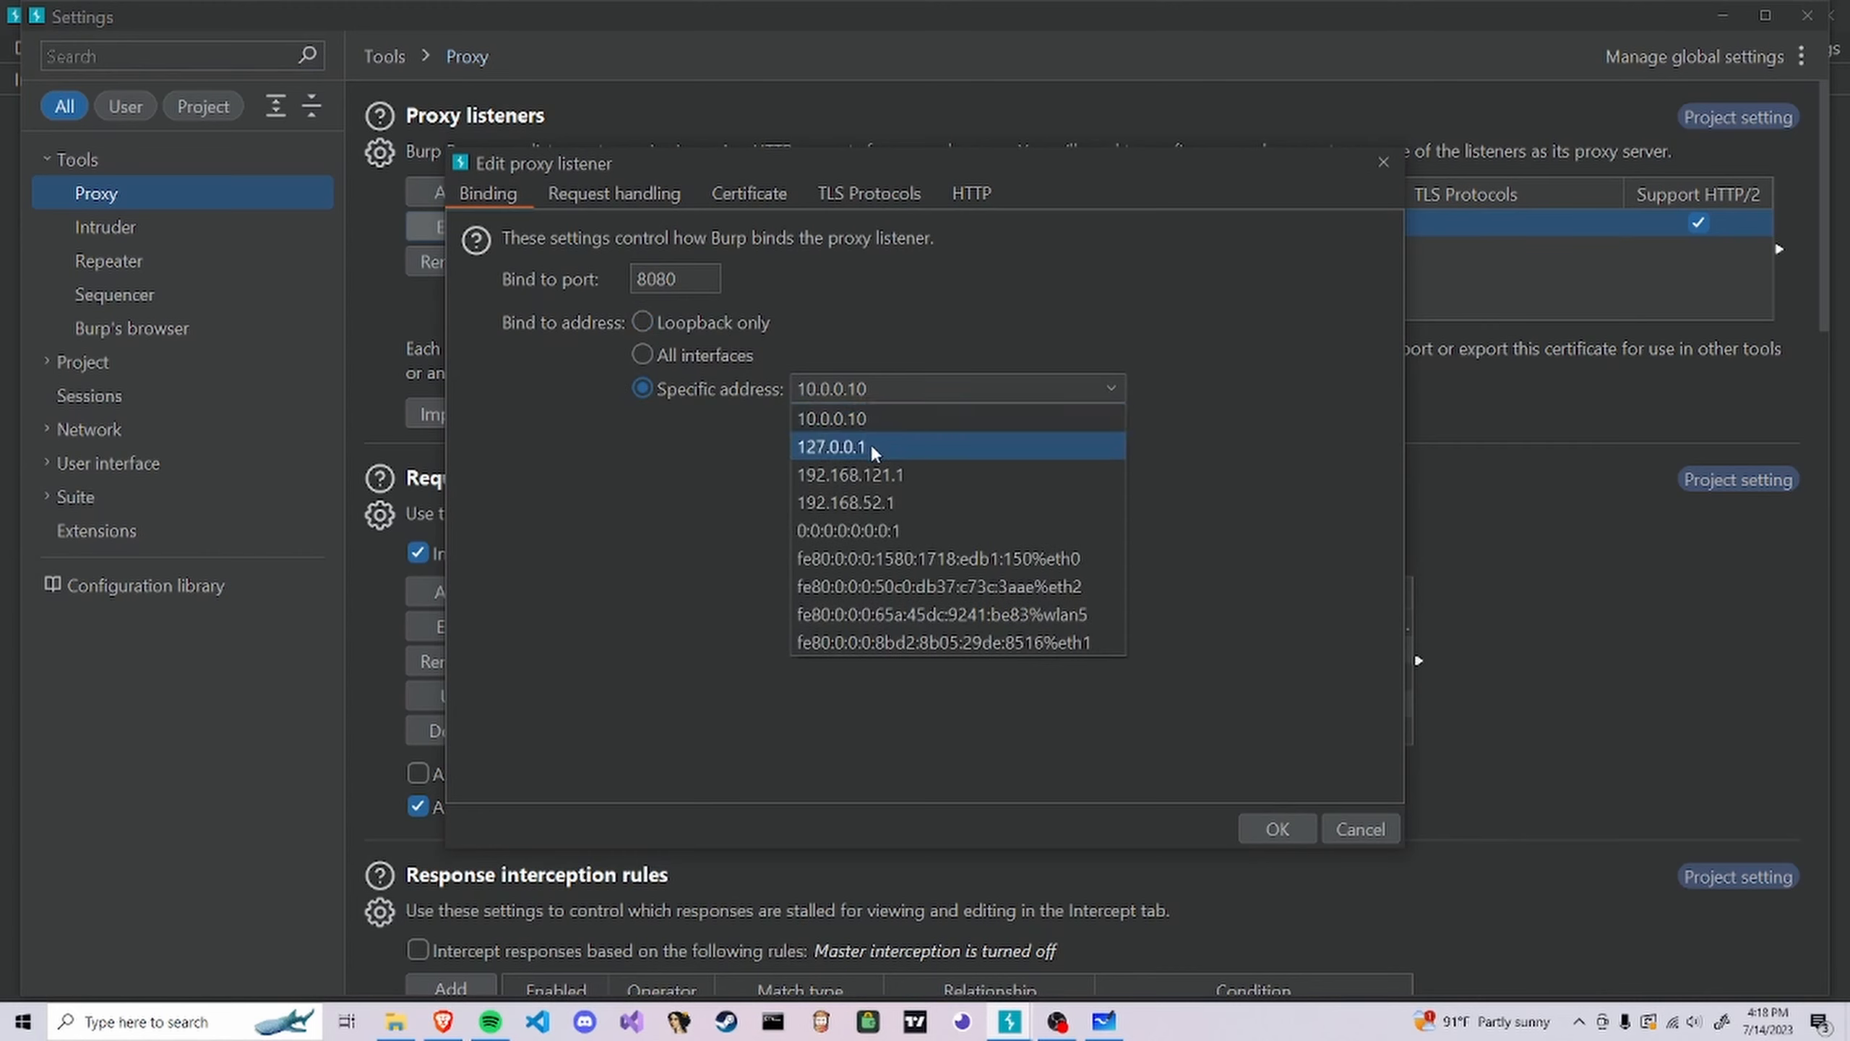
{"action": "left_click", "coordinate": [883, 419]}
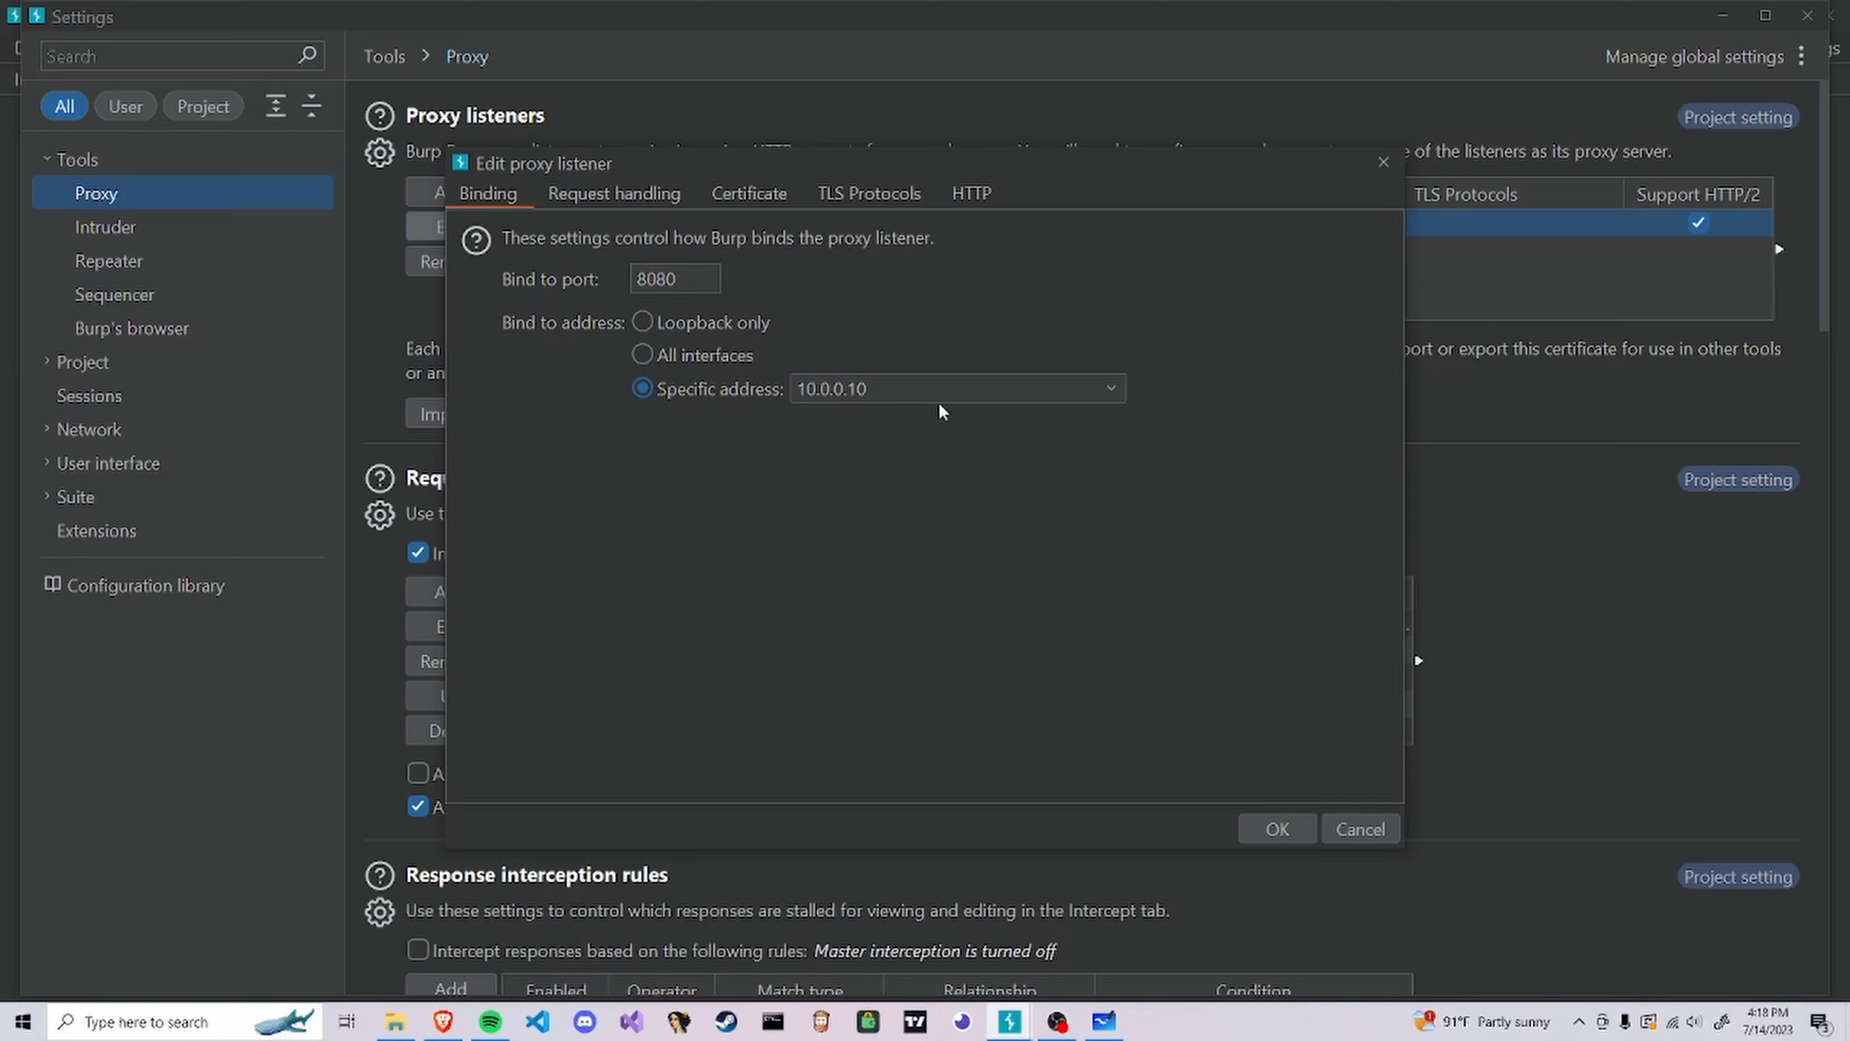
Try port 9090 for the proxy listener, put back 8080, and leave the proxy settings without saving the listener changes
{"action": "double_click", "coordinate": [692, 277]}
{"action": "type", "text": "9090"}
{"action": "key", "text": "BackSpace"}
{"action": "key", "text": "BackSpace"}
{"action": "key", "text": "BackSpace"}
{"action": "key", "text": "BackSpace"}
{"action": "type", "text": "8080"}
{"action": "key", "text": "Escape"}
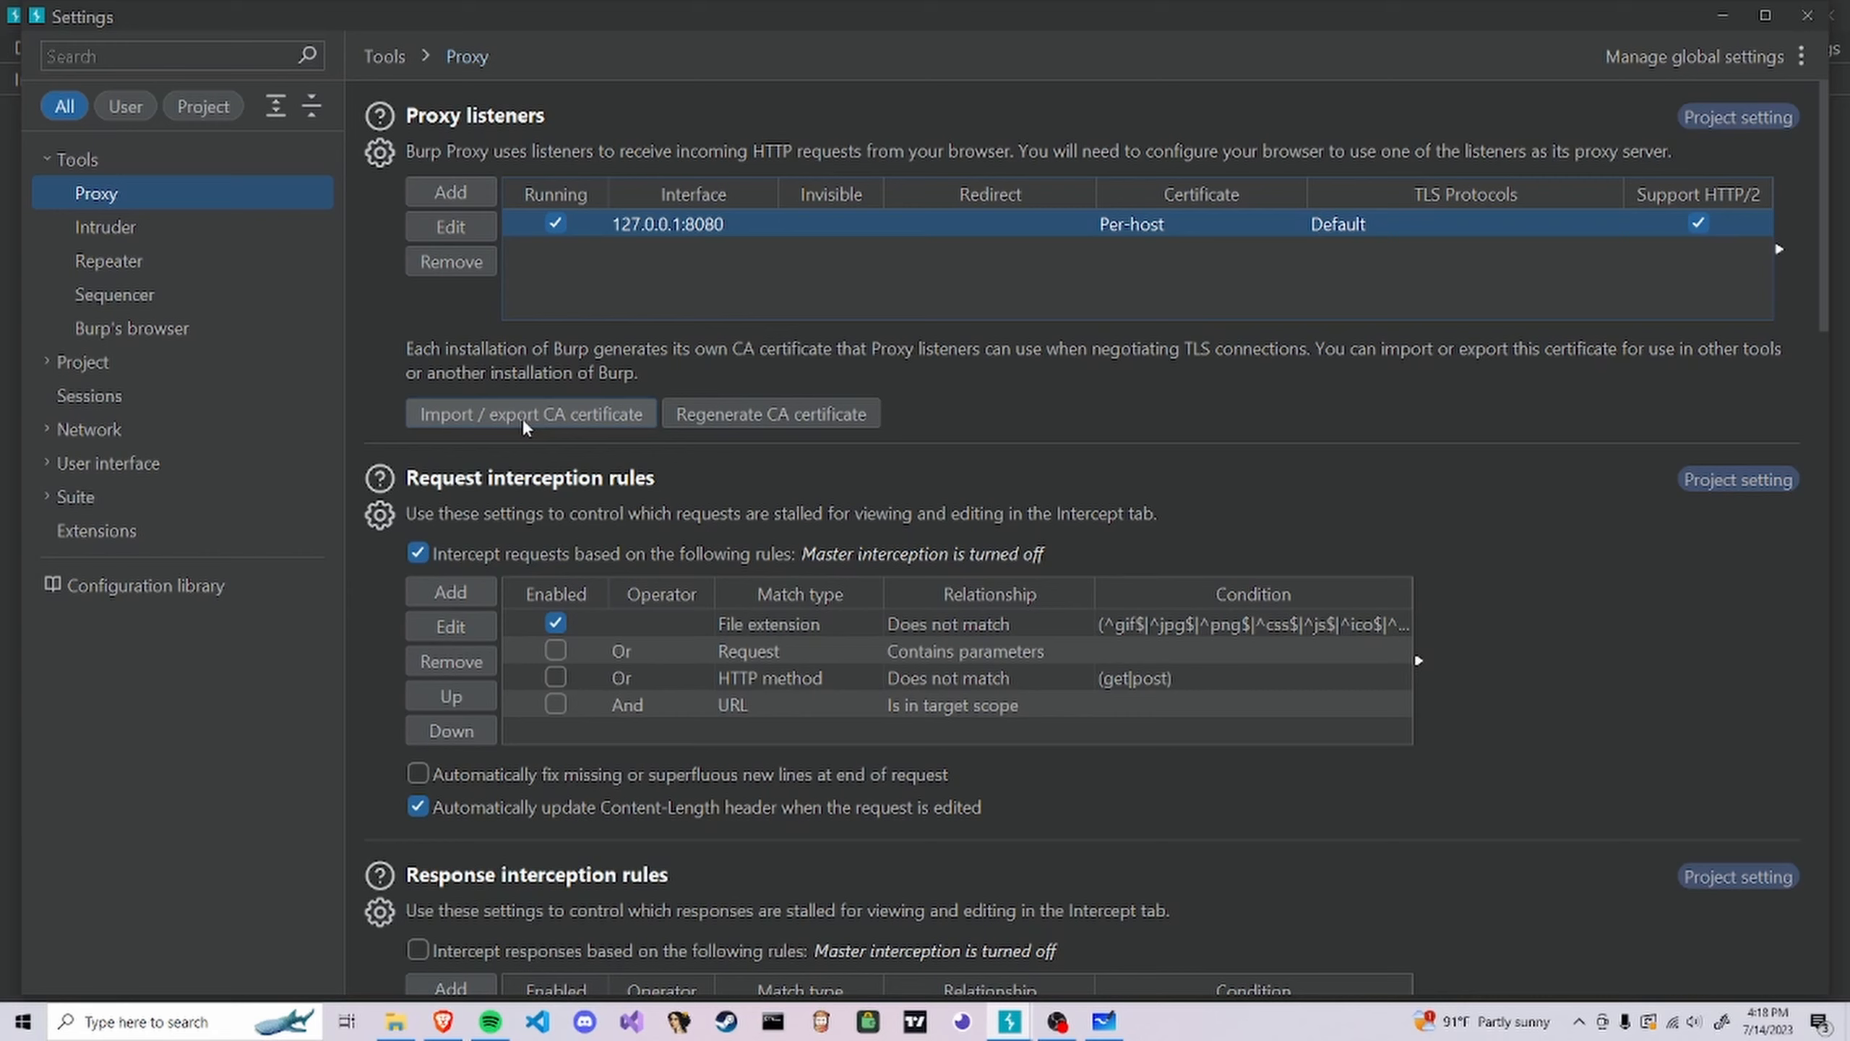
{"action": "key", "text": "alt+F4"}
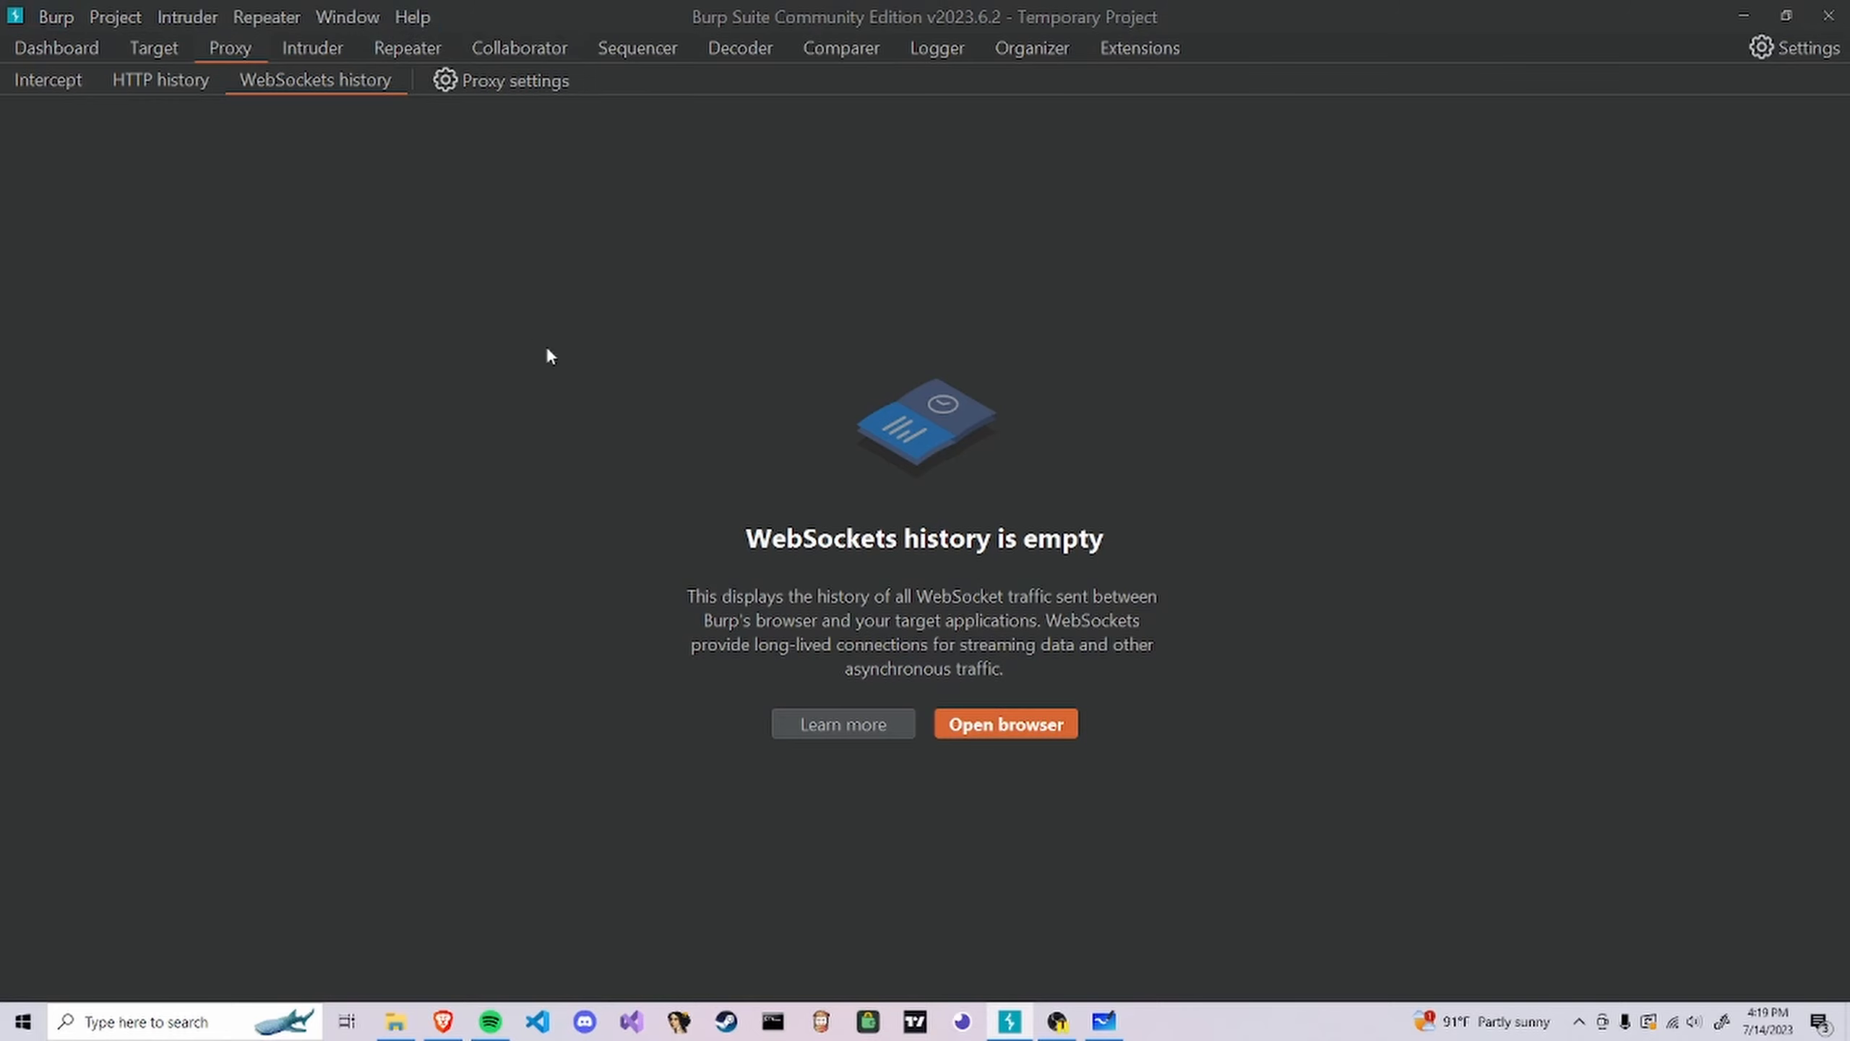
Return to the HTTP history and examine the selected entry's JSON response and the earlier flowgpt.com entries
{"action": "left_click", "coordinate": [151, 71]}
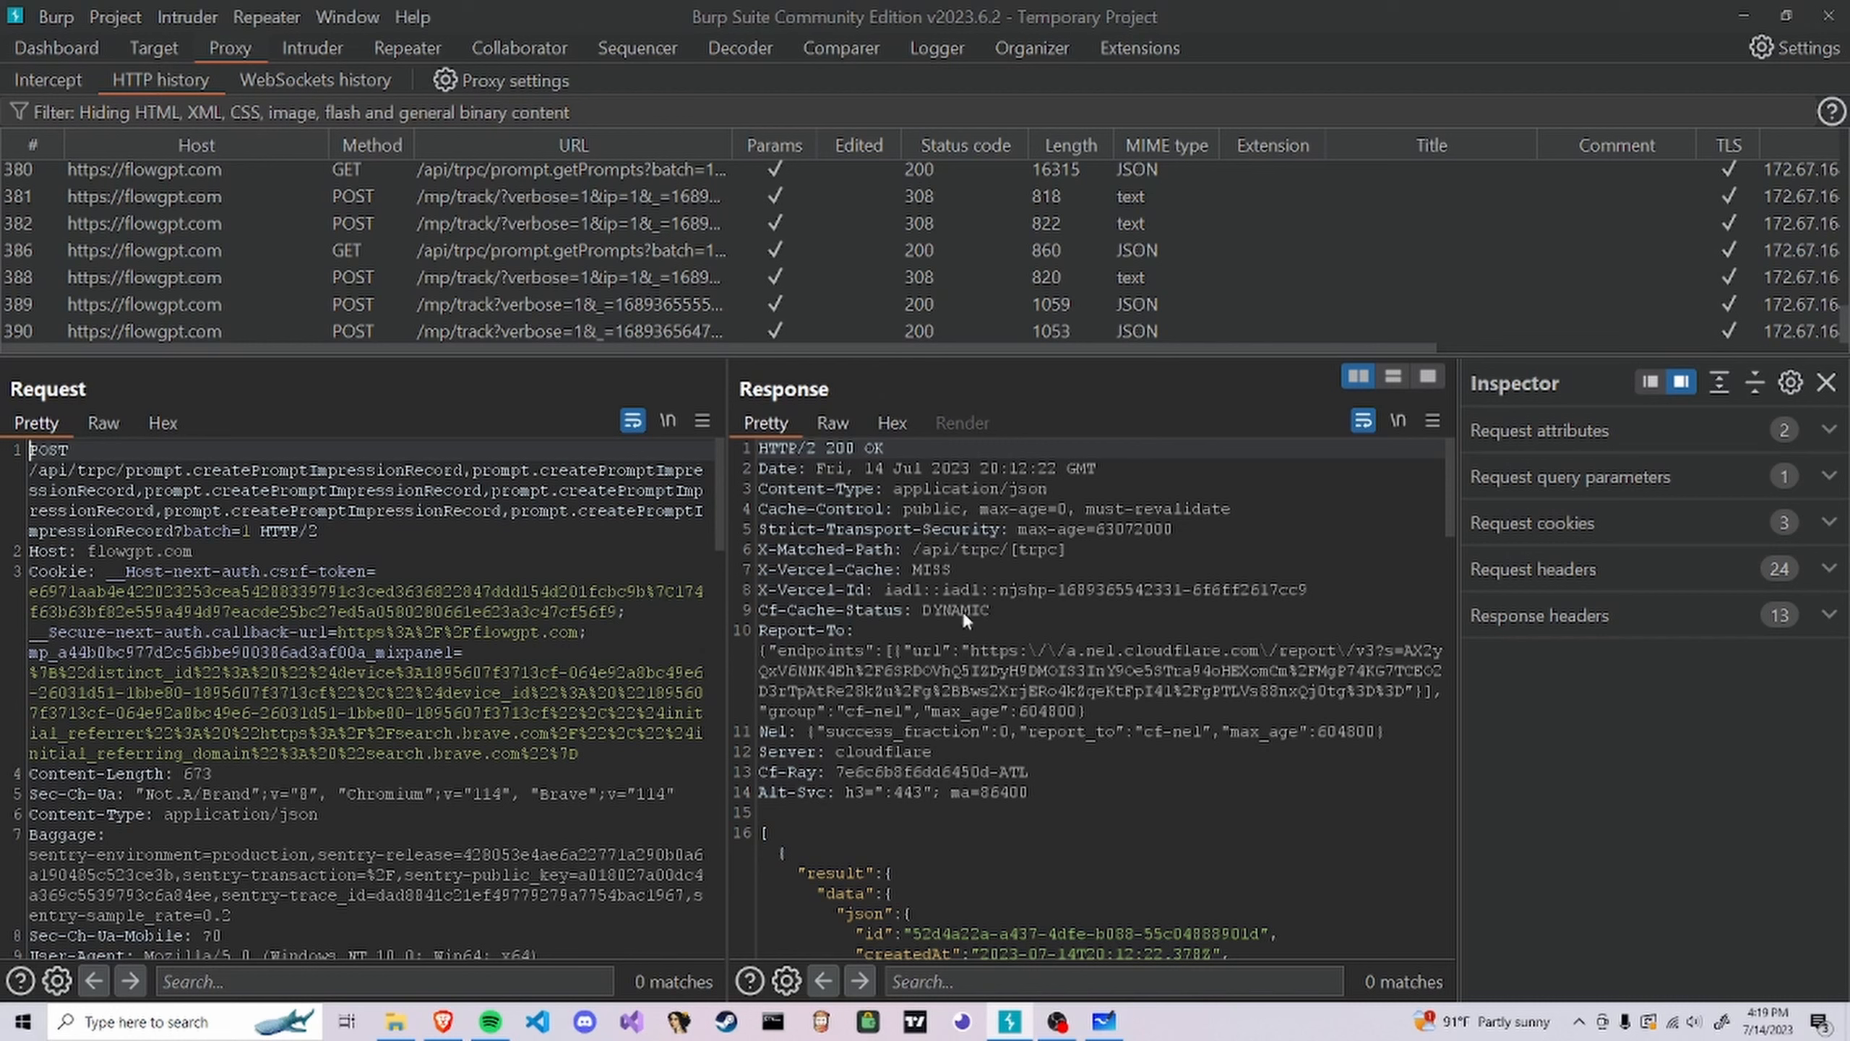
{"action": "scroll", "coordinate": [984, 560], "scroll_direction": "down", "scroll_amount": 4}
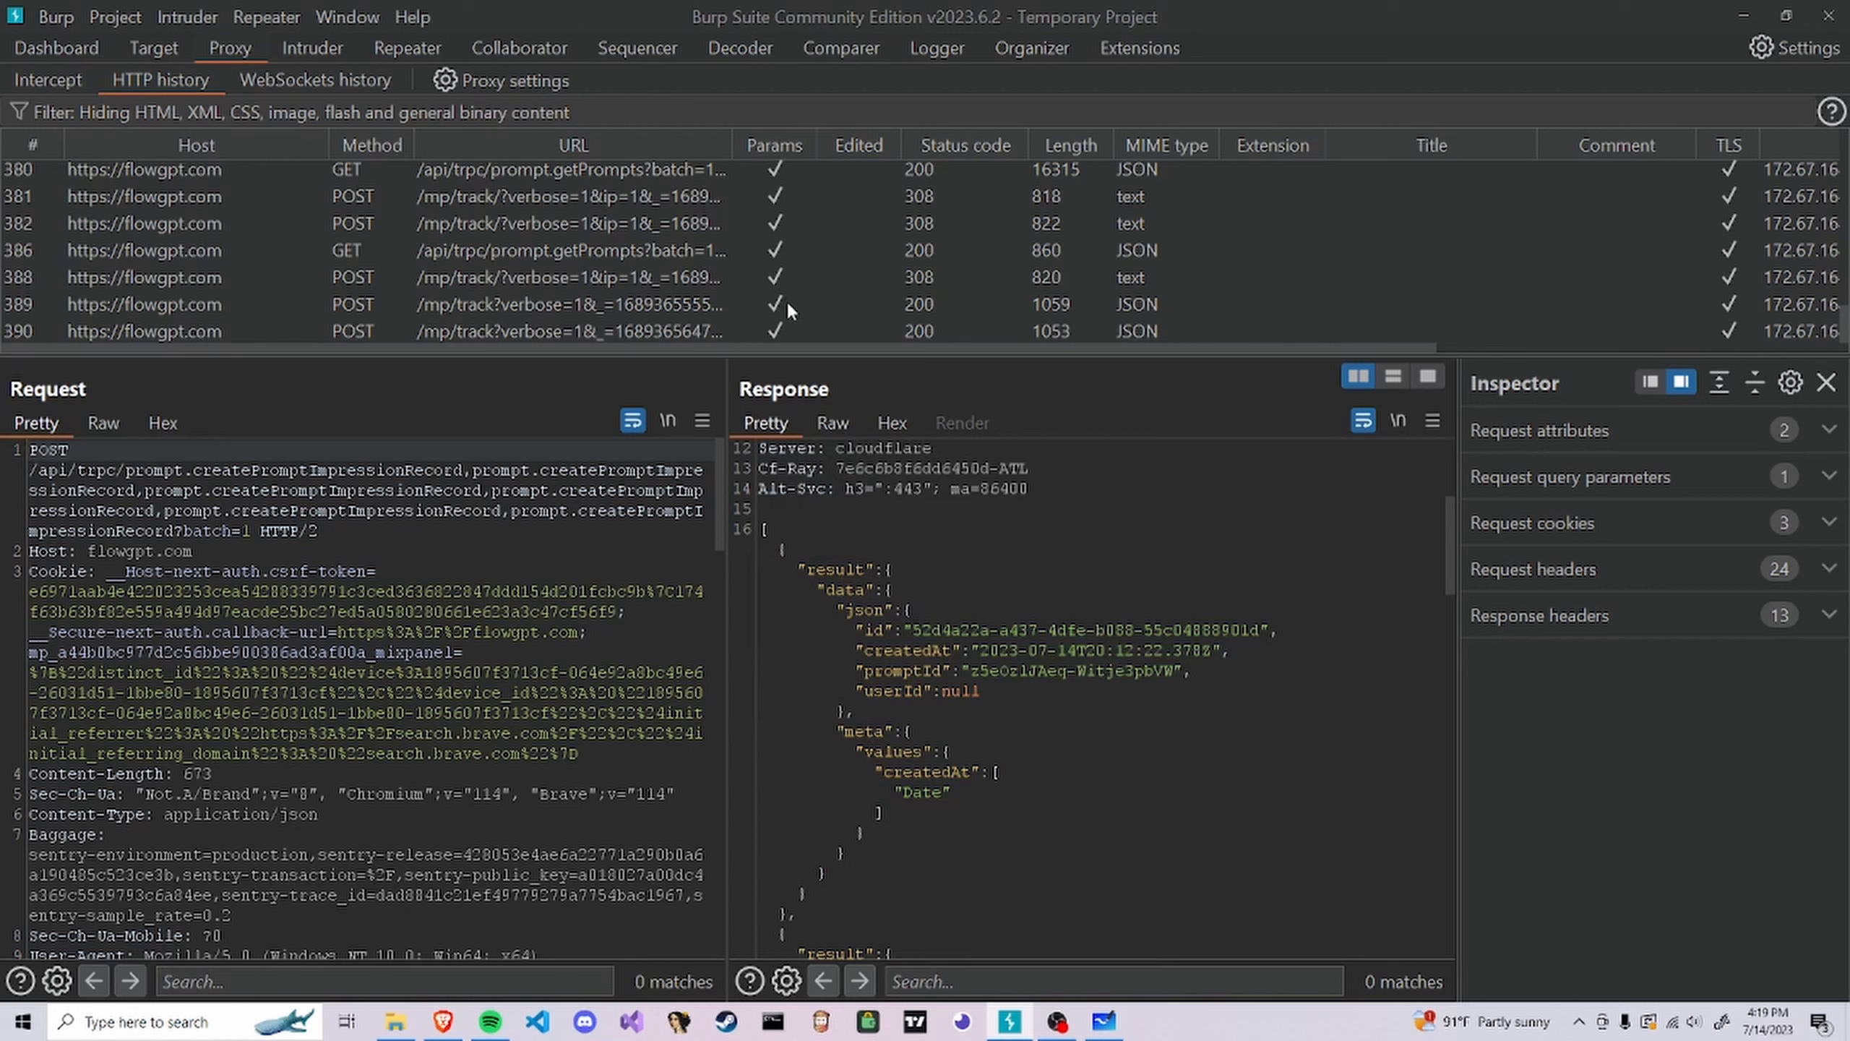
{"action": "scroll", "coordinate": [771, 200], "scroll_direction": "up", "scroll_amount": 5}
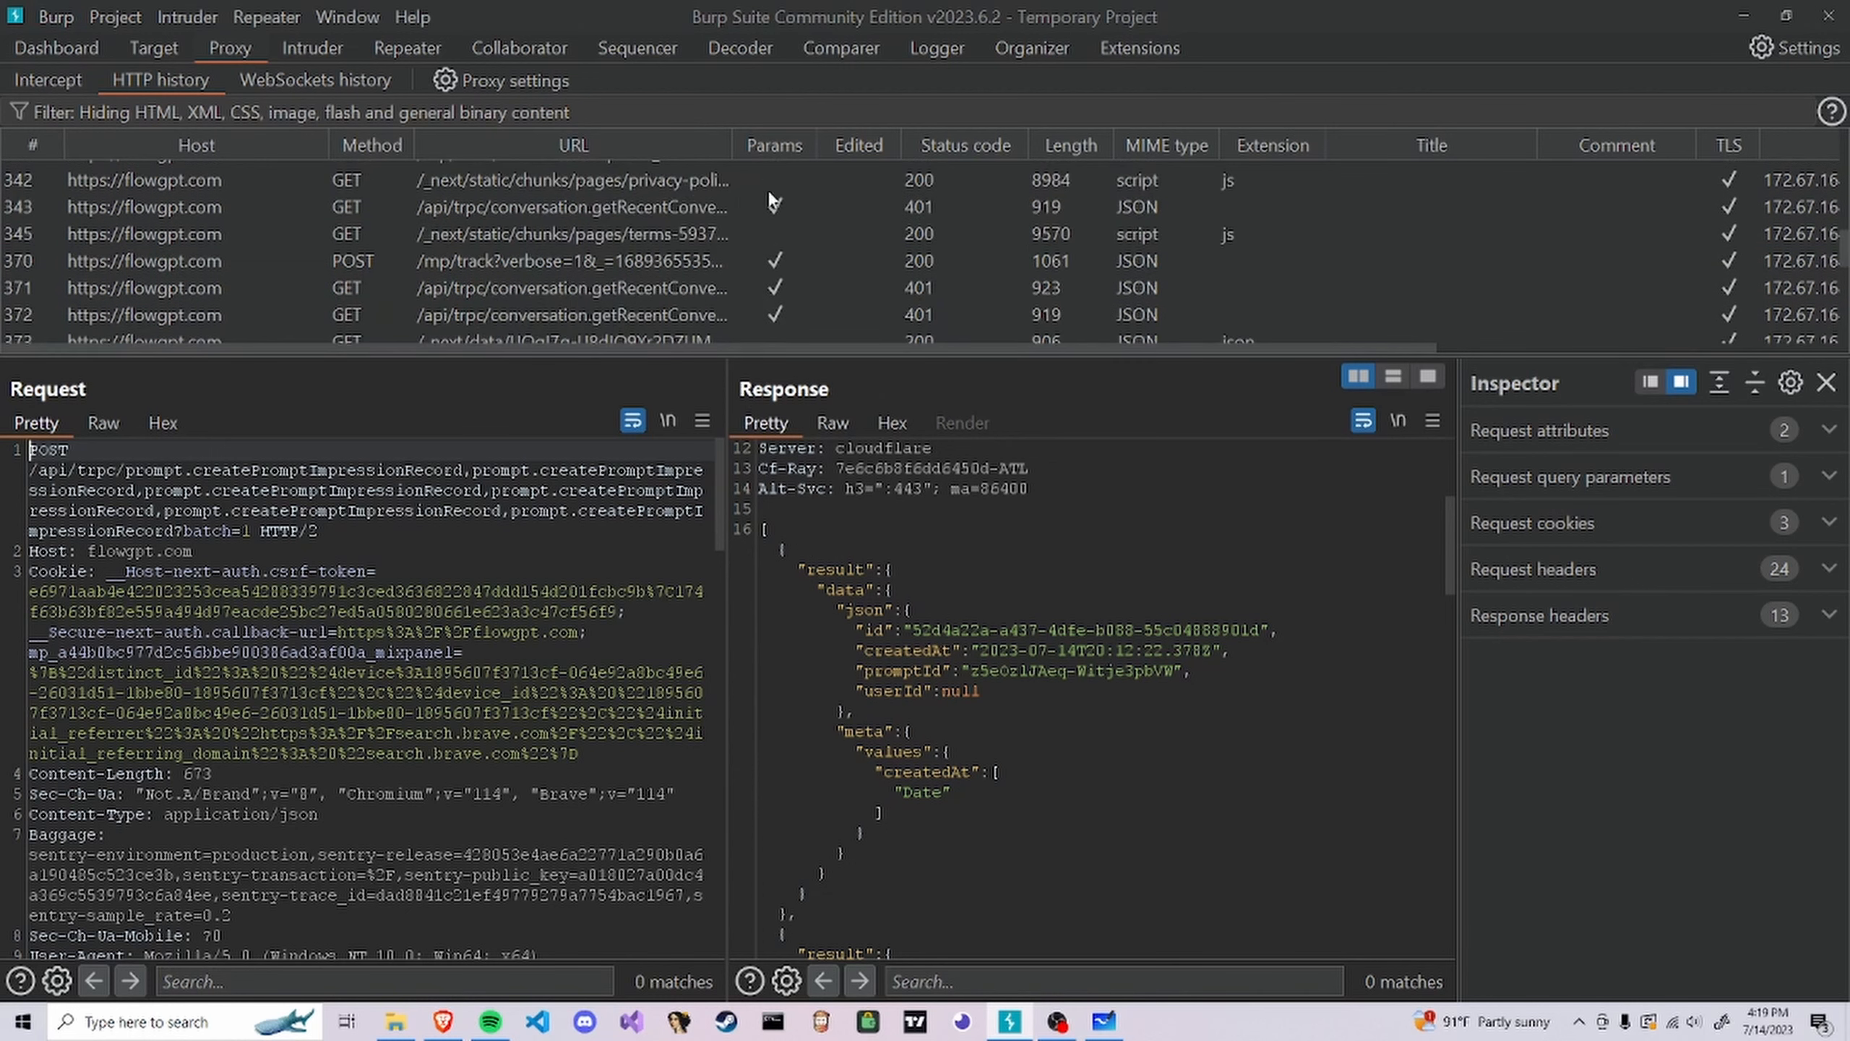
{"action": "scroll", "coordinate": [775, 197], "scroll_direction": "up", "scroll_amount": 5}
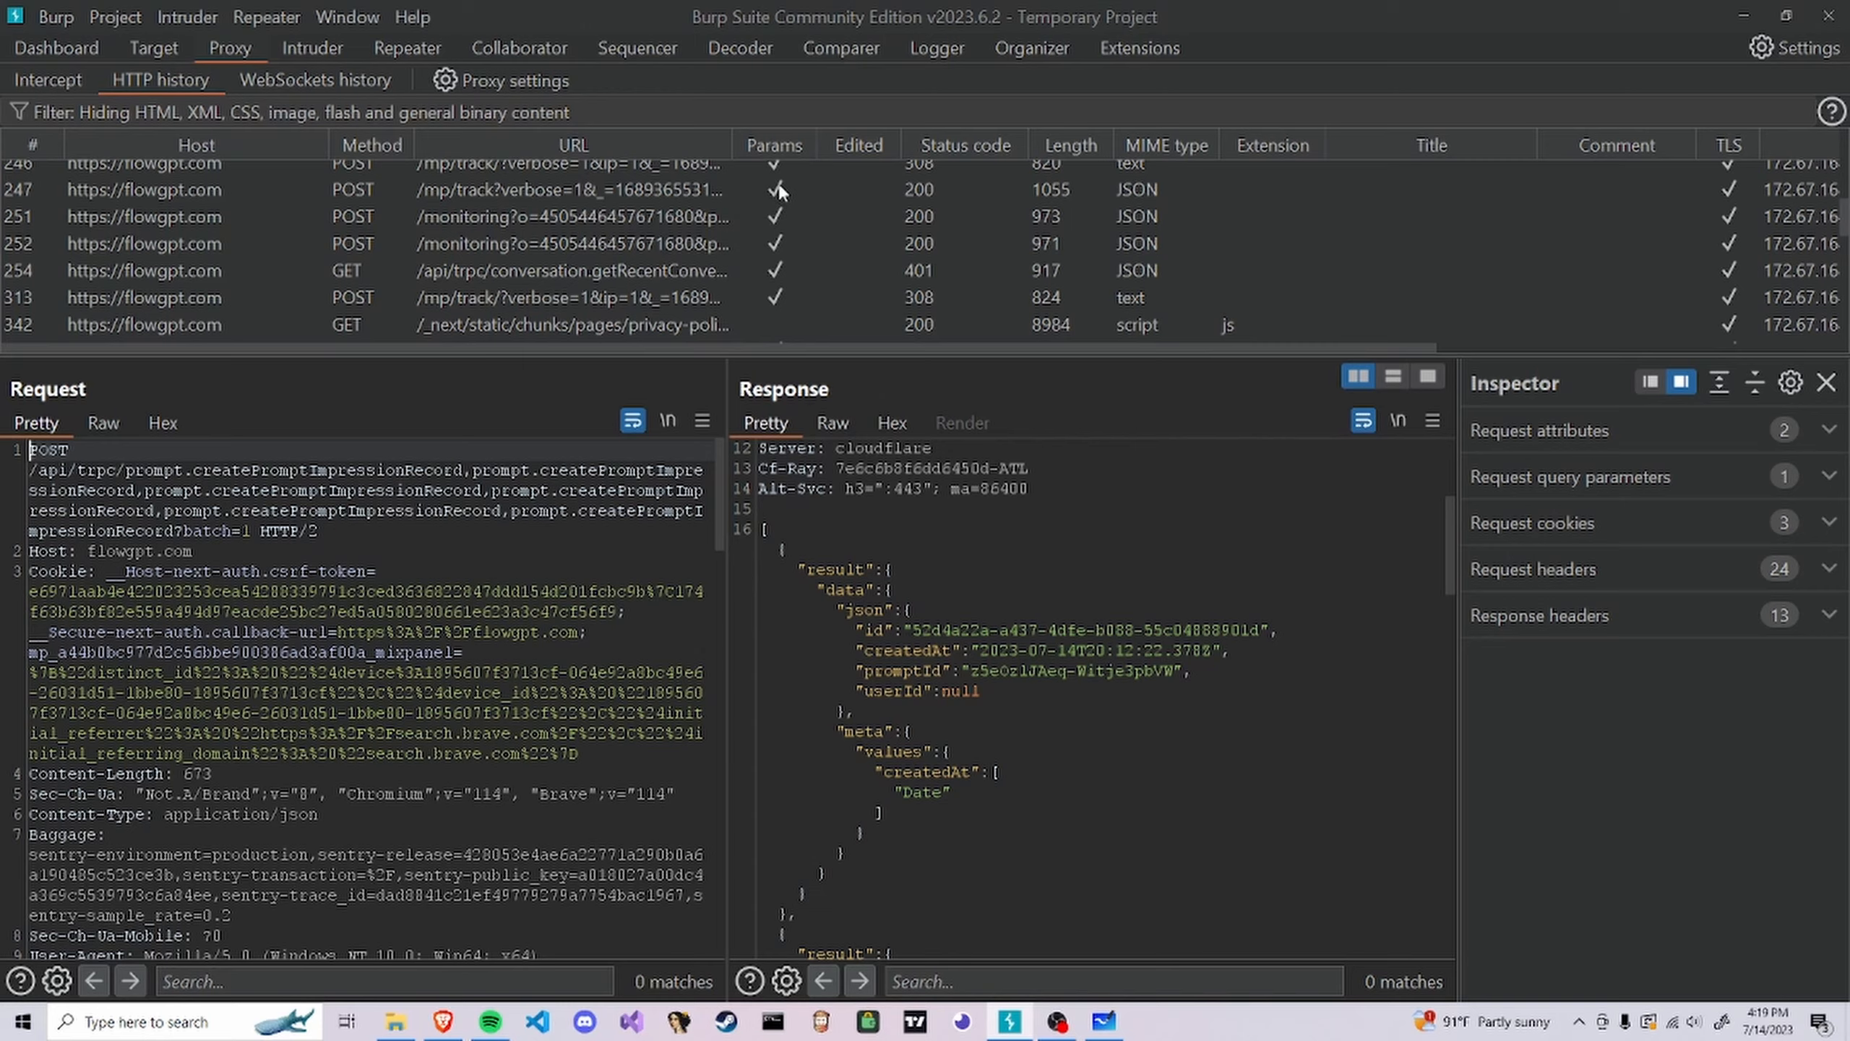